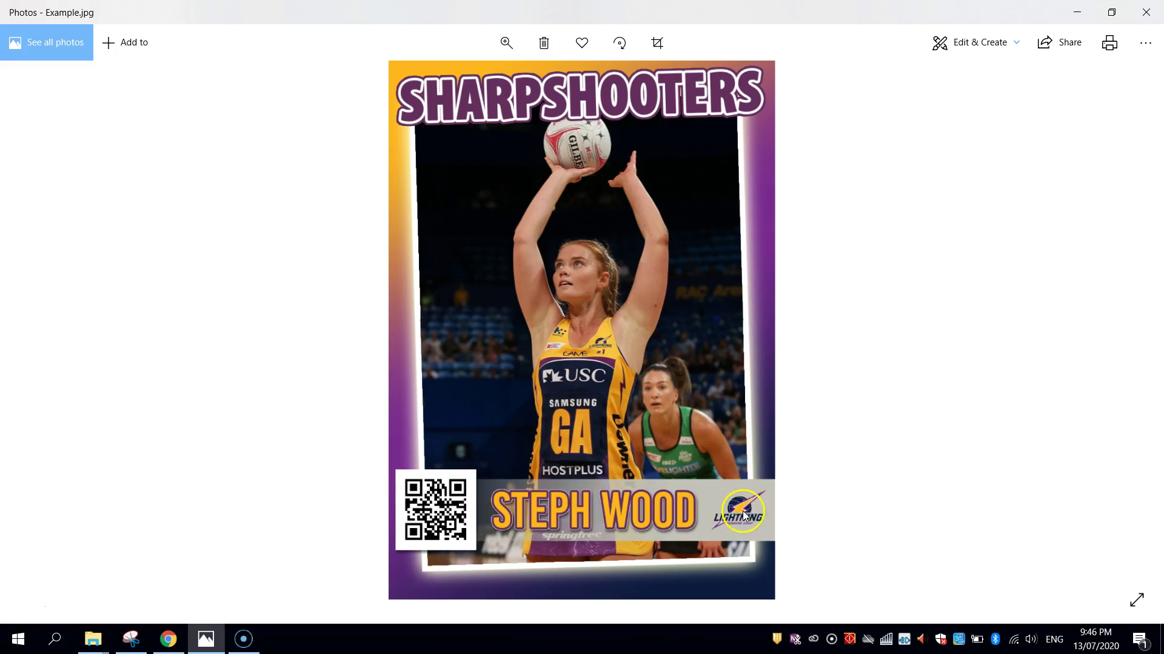
# Review the Sunshine Coast Lightning logo and the netball player photo in Chrome
pyautogui.click(168, 639)
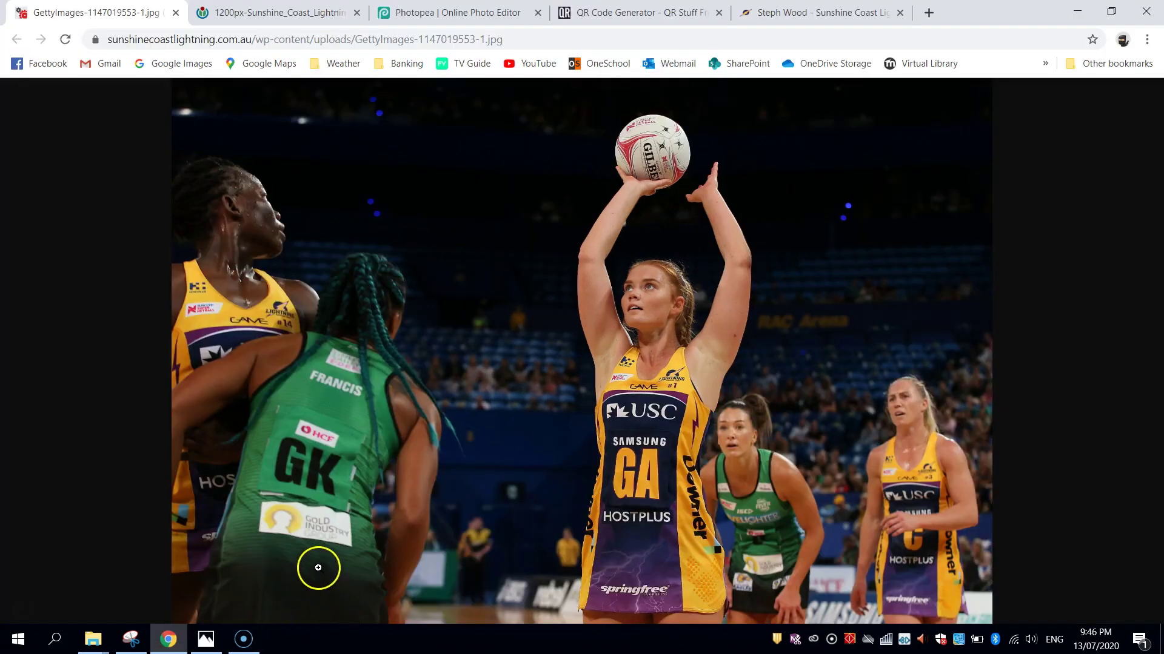
pyautogui.click(240, 15)
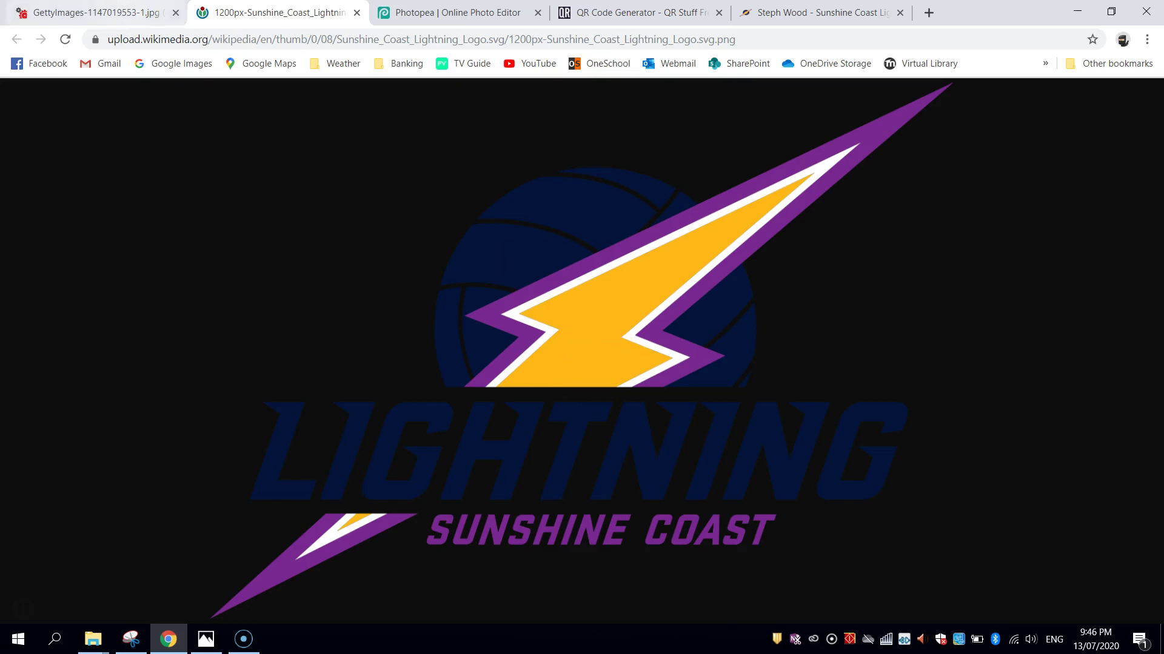
pyautogui.click(97, 13)
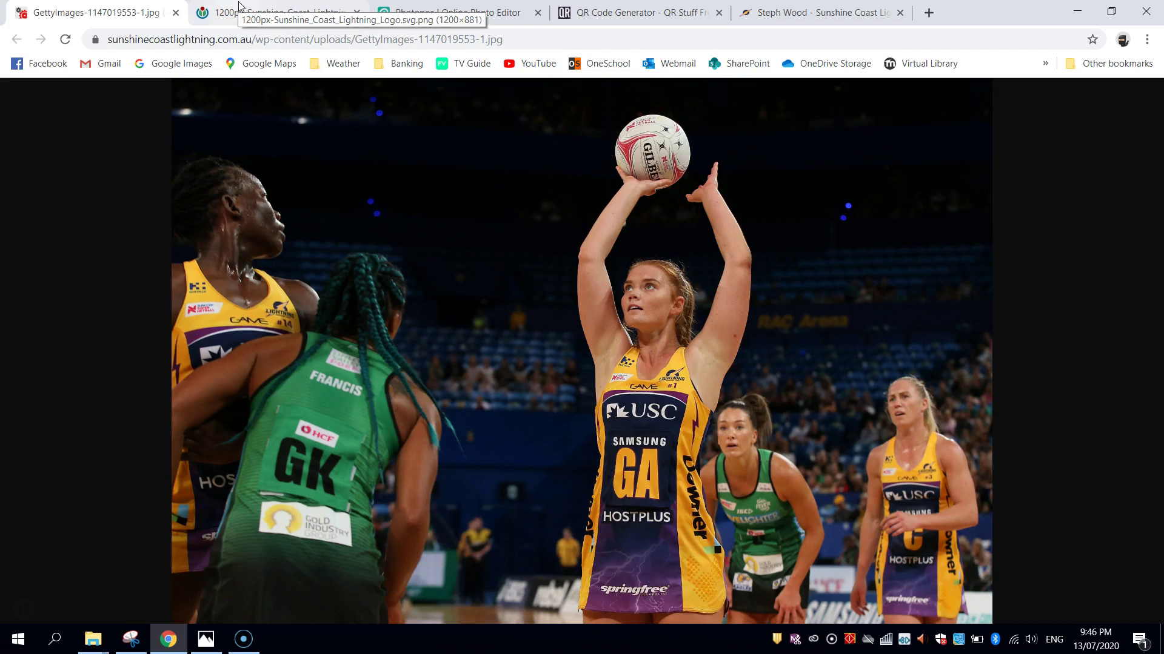
# Switch to Photopea and start a new project named Trading Card
pyautogui.click(388, 13)
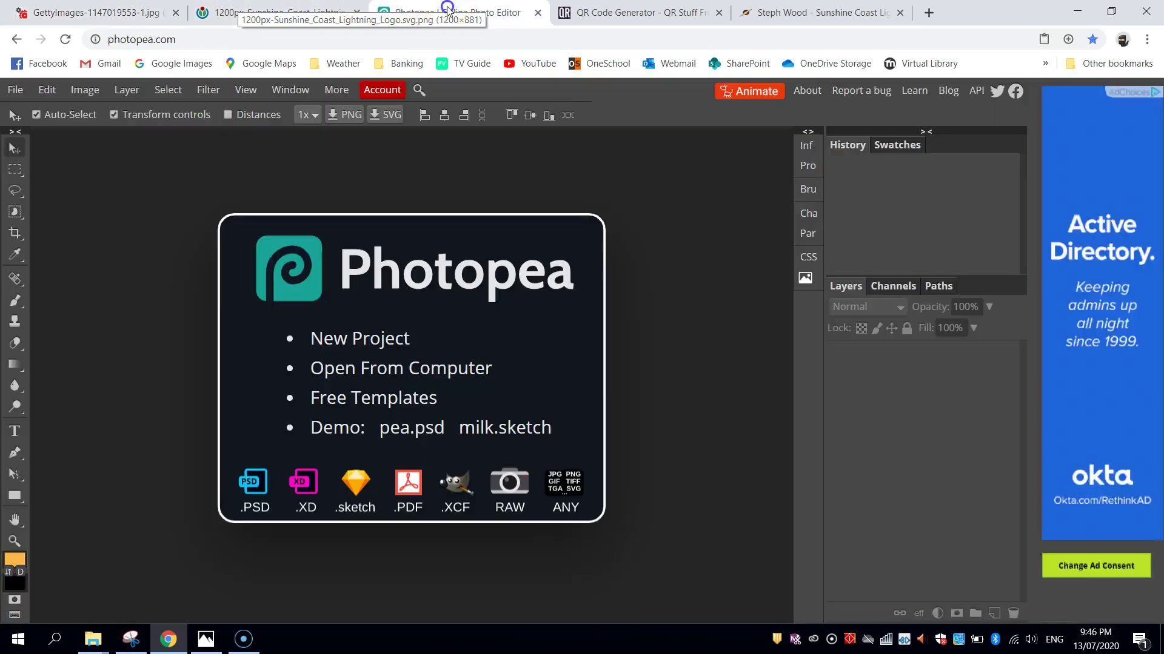
pyautogui.click(159, 40)
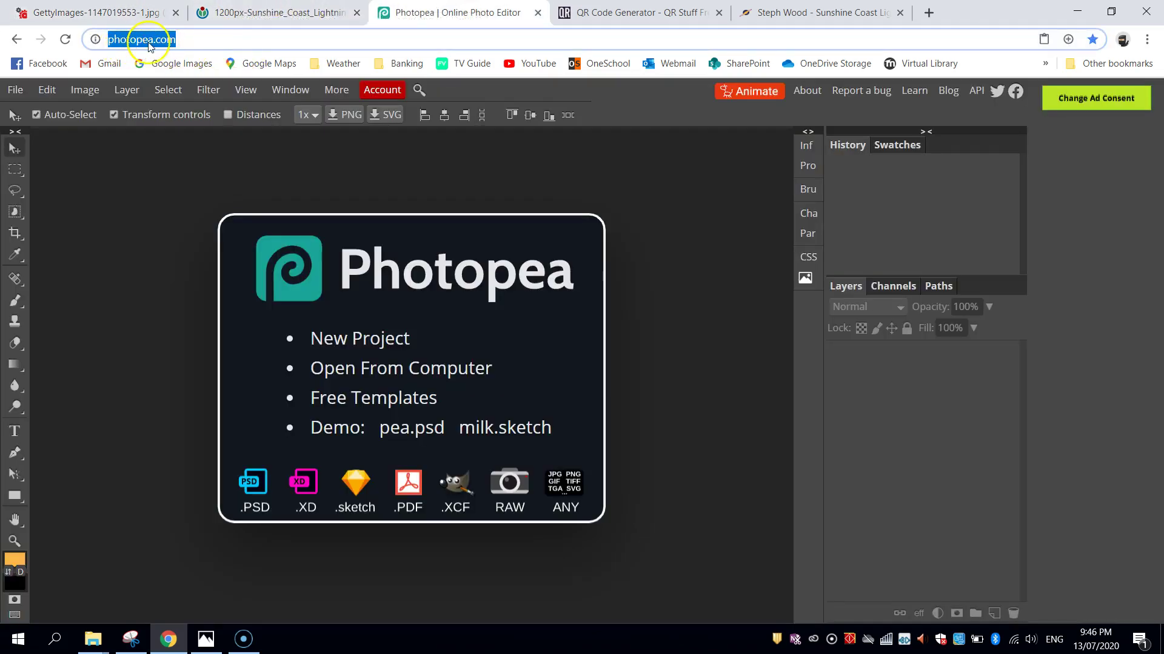
pyautogui.click(619, 170)
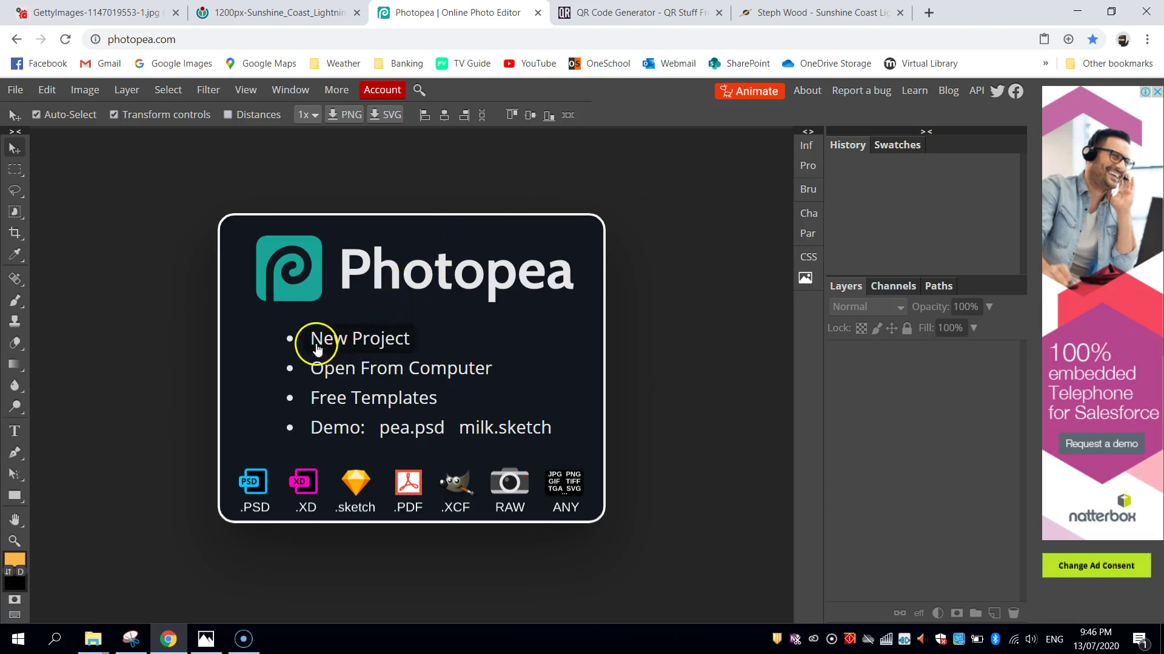
pyautogui.click(365, 342)
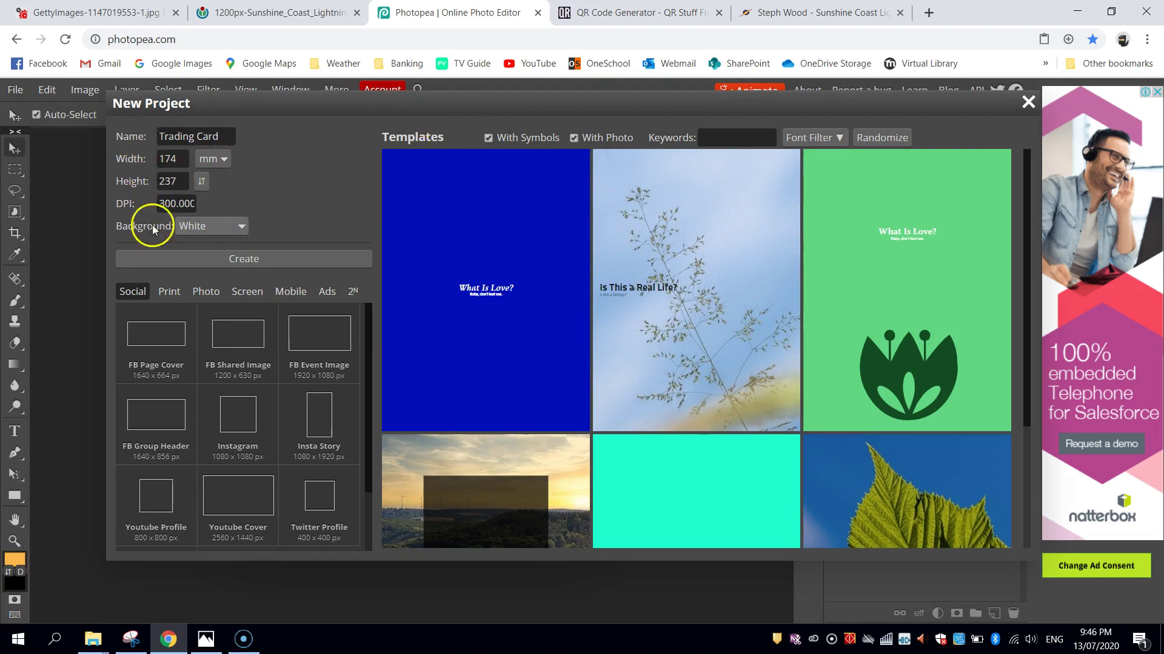
# Keep the name Trading Card in millimetres and set width 63 and height 88
pyautogui.click(162, 140)
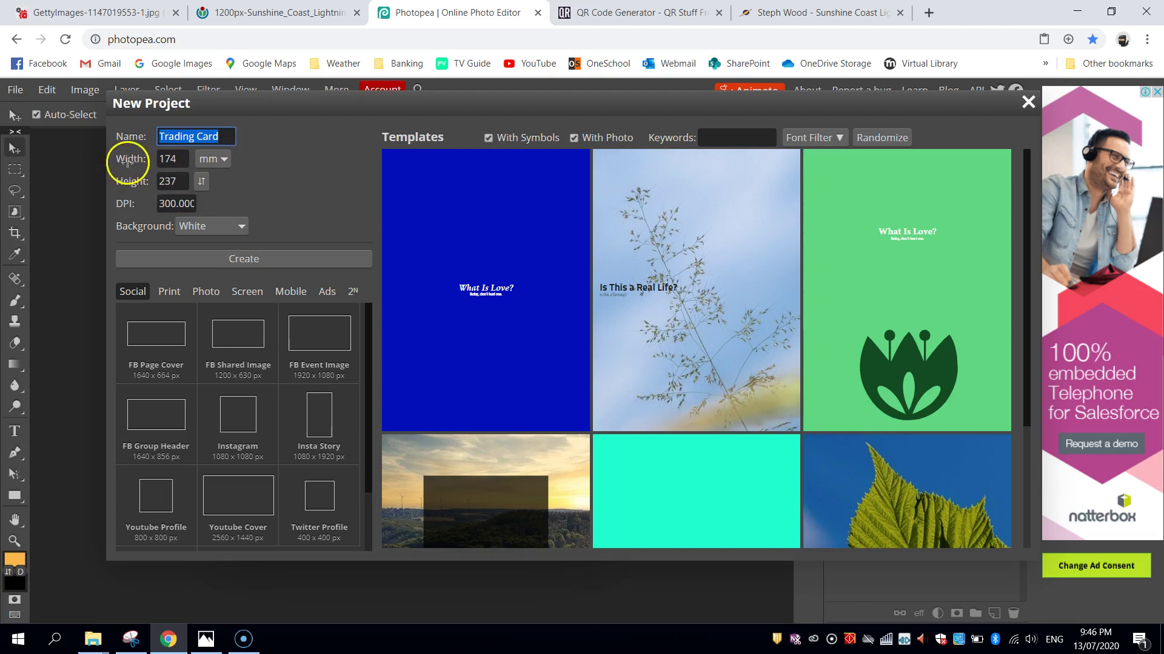
pyautogui.click(212, 162)
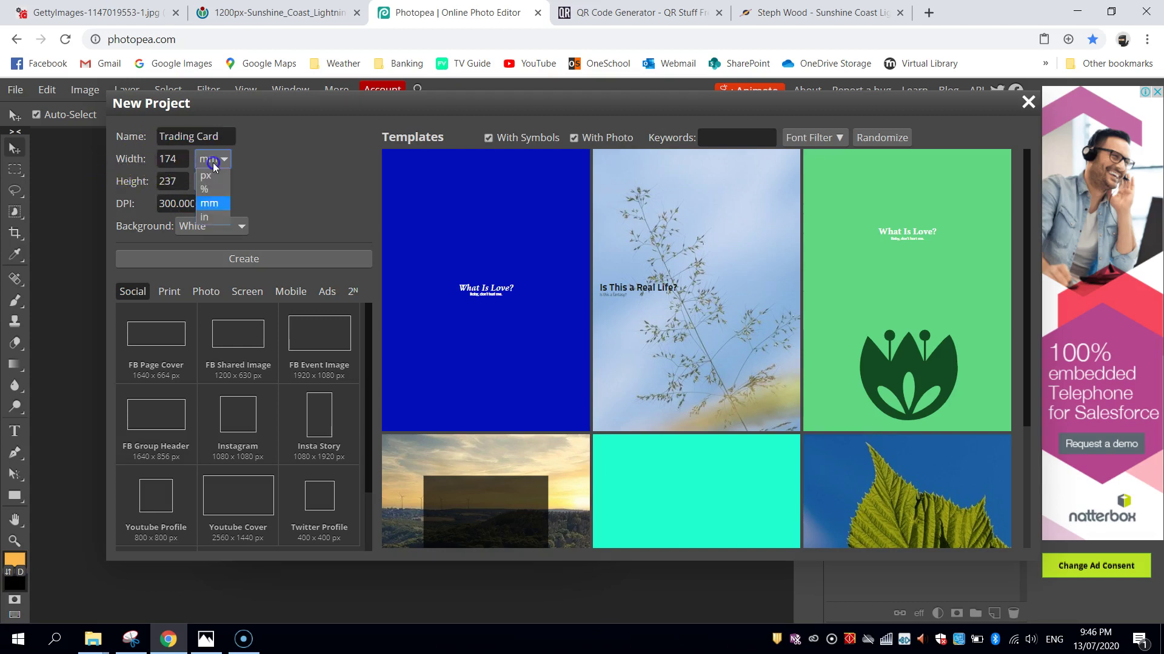
pyautogui.click(219, 209)
pyautogui.doubleClick(173, 159)
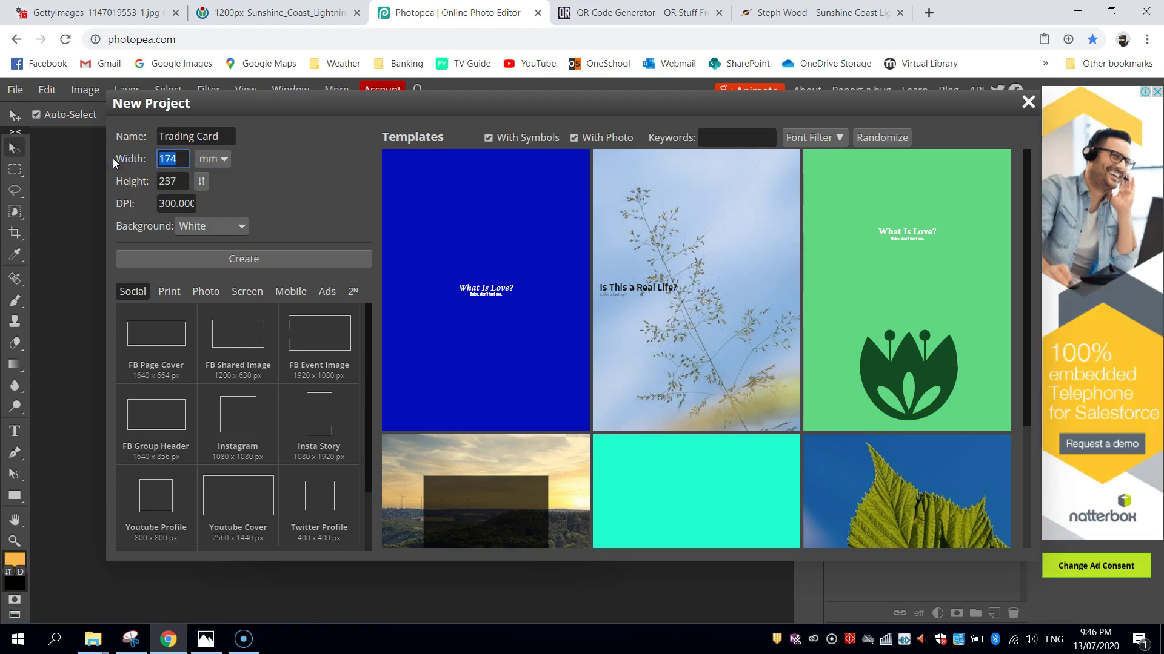
pyautogui.write('63')
pyautogui.doubleClick(167, 181)
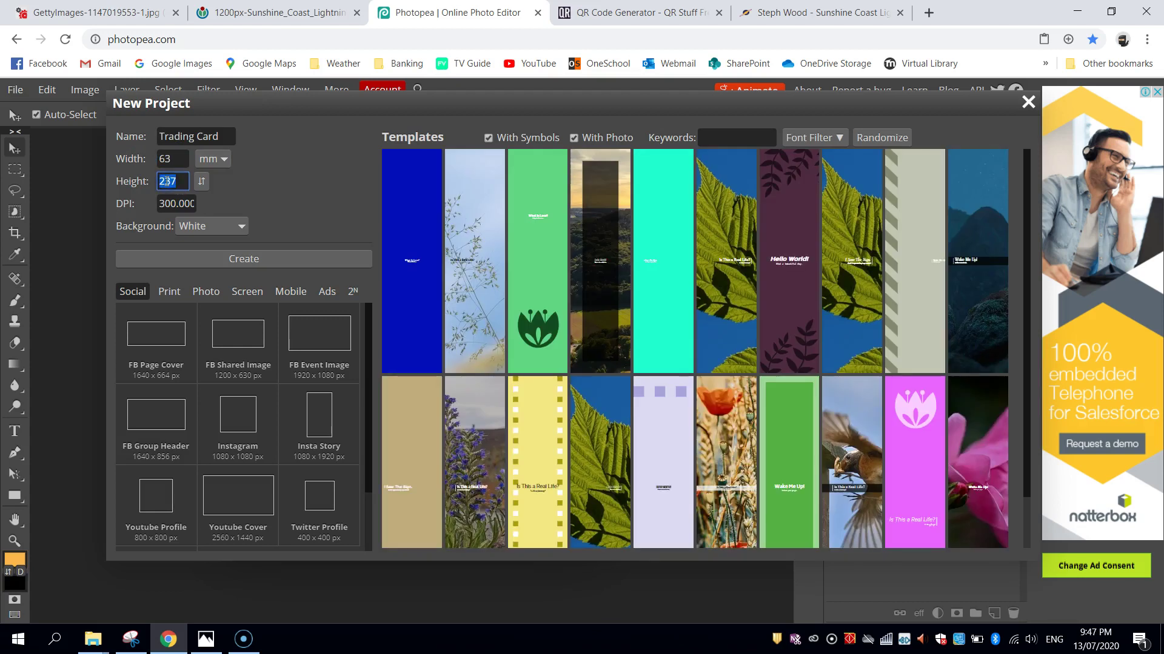
pyautogui.write('88')
pyautogui.press('Tab')
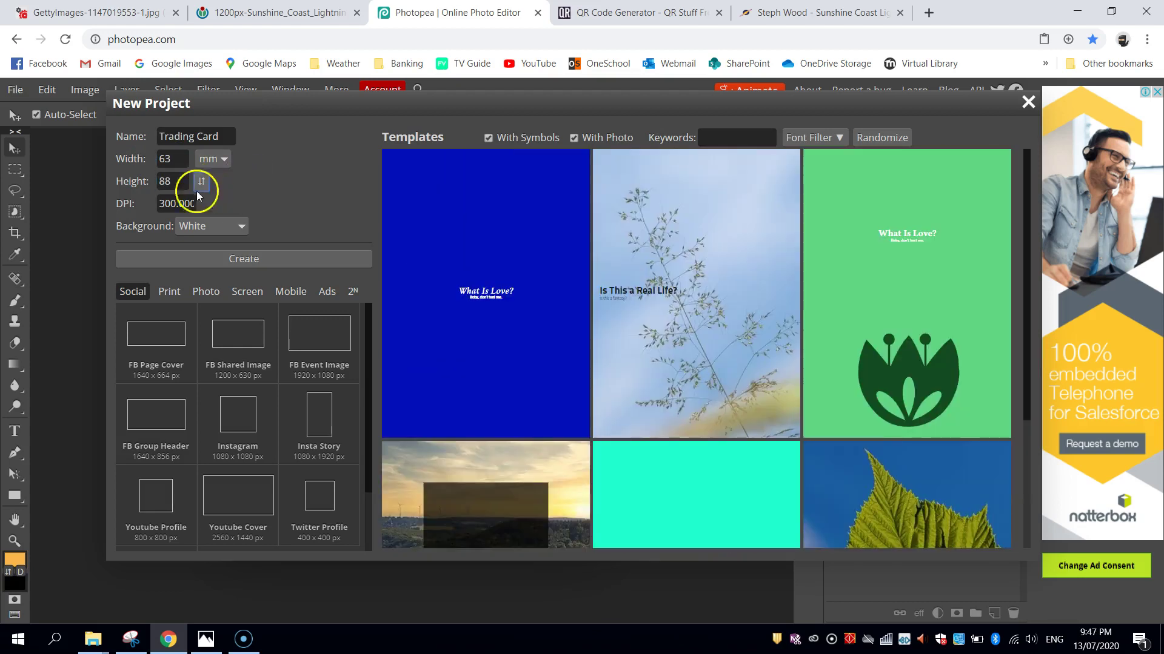
# Leave the resolution at 300 DPI and create the card canvas
pyautogui.click(130, 210)
pyautogui.click(149, 205)
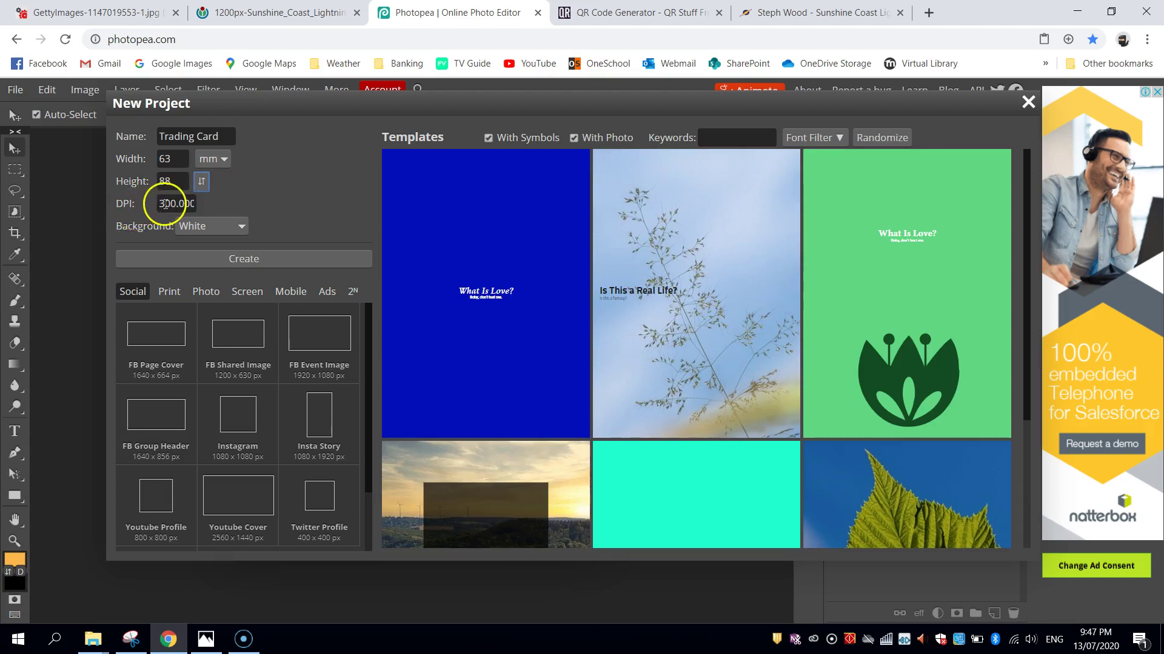
pyautogui.click(193, 204)
pyautogui.click(177, 204)
pyautogui.moveTo(161, 204); pyautogui.dragTo(235, 212)
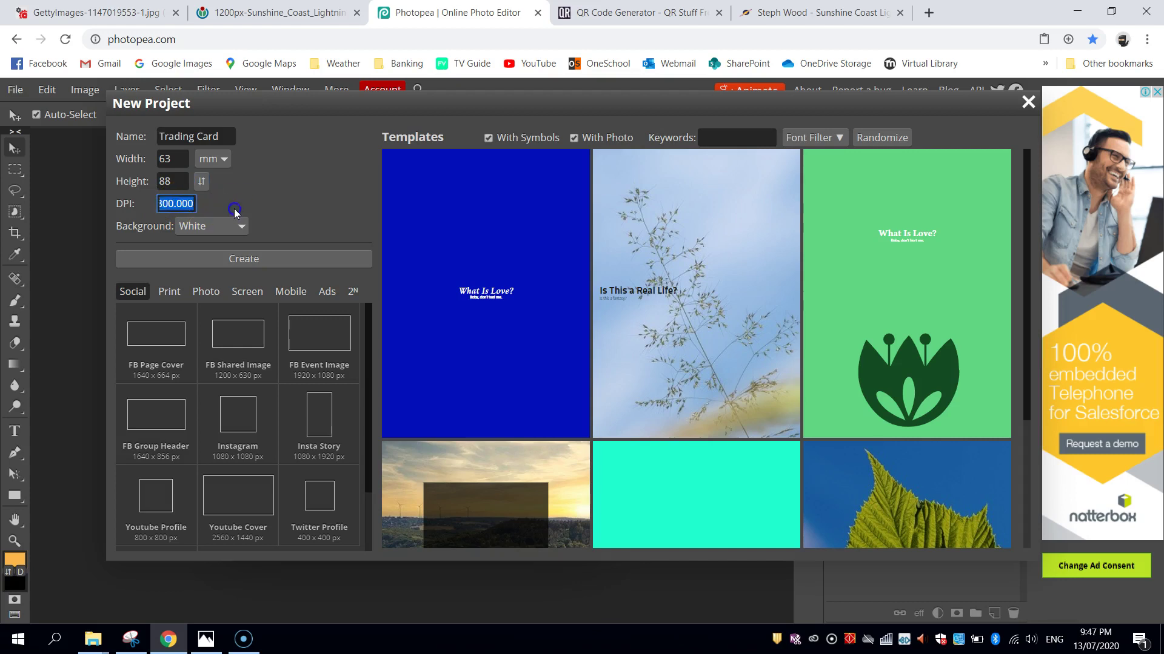
pyautogui.click(174, 207)
pyautogui.moveTo(174, 207); pyautogui.dragTo(197, 225)
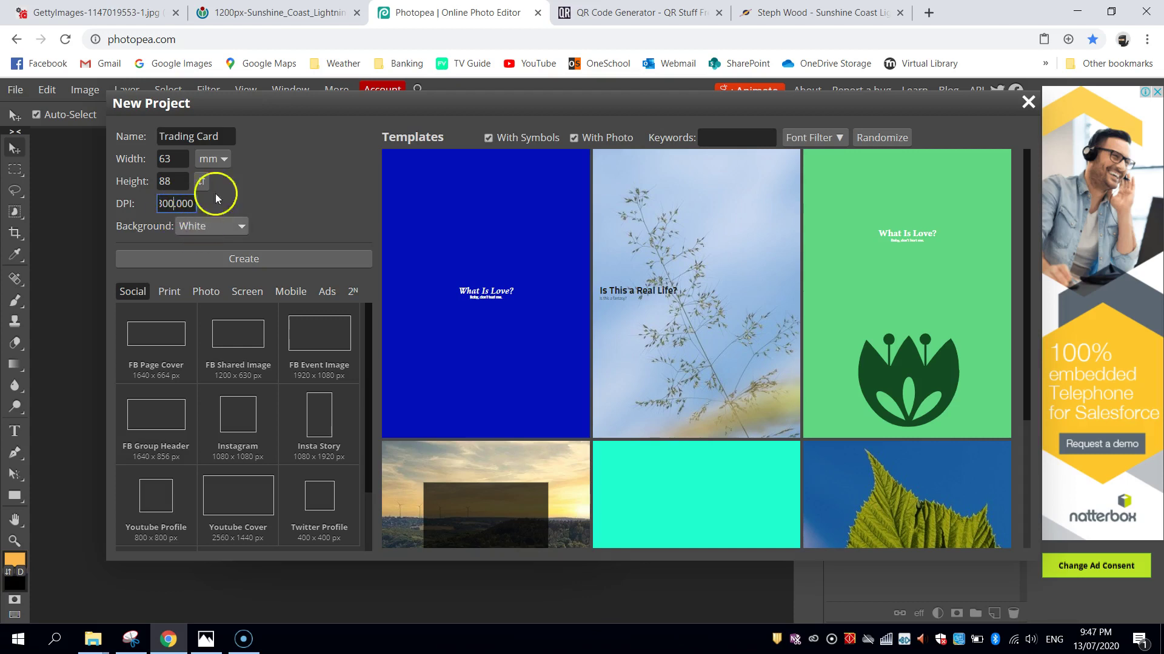
pyautogui.click(232, 260)
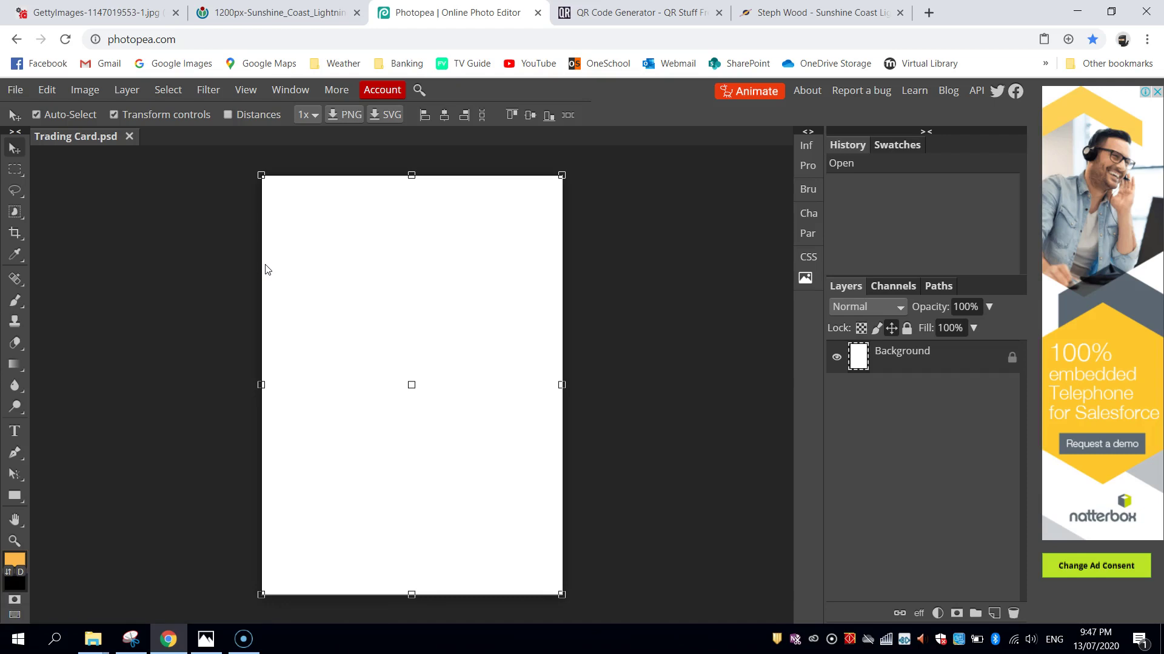
# Place Lightning Logo.png onto the card with File > Open & Place
pyautogui.click(15, 90)
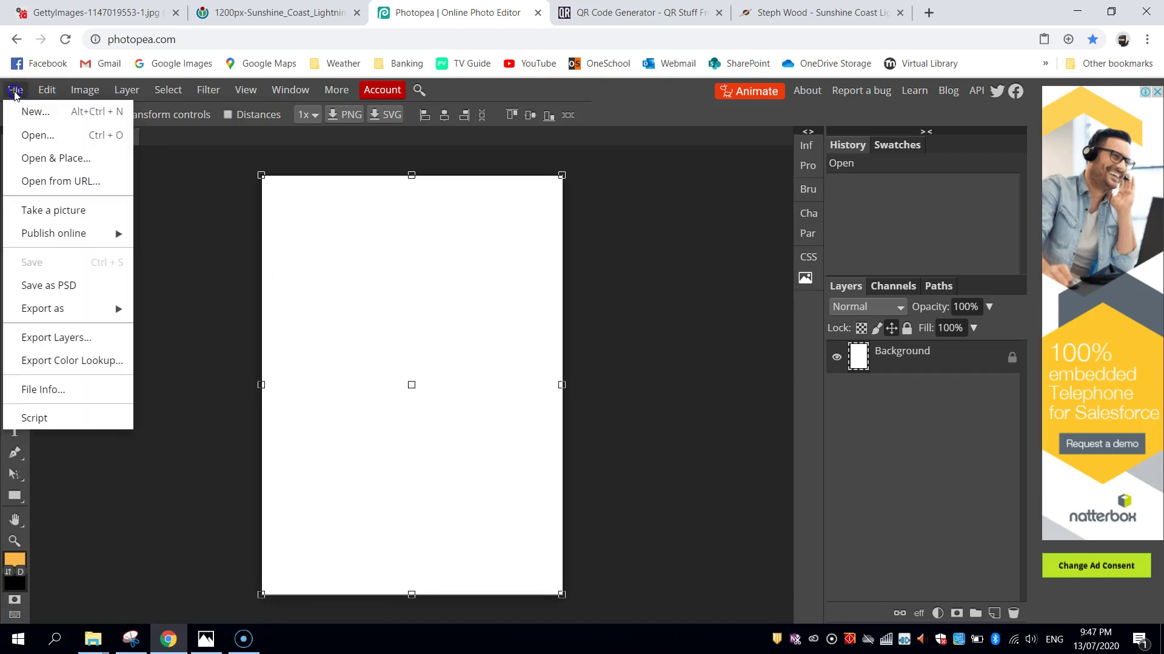
pyautogui.click(82, 162)
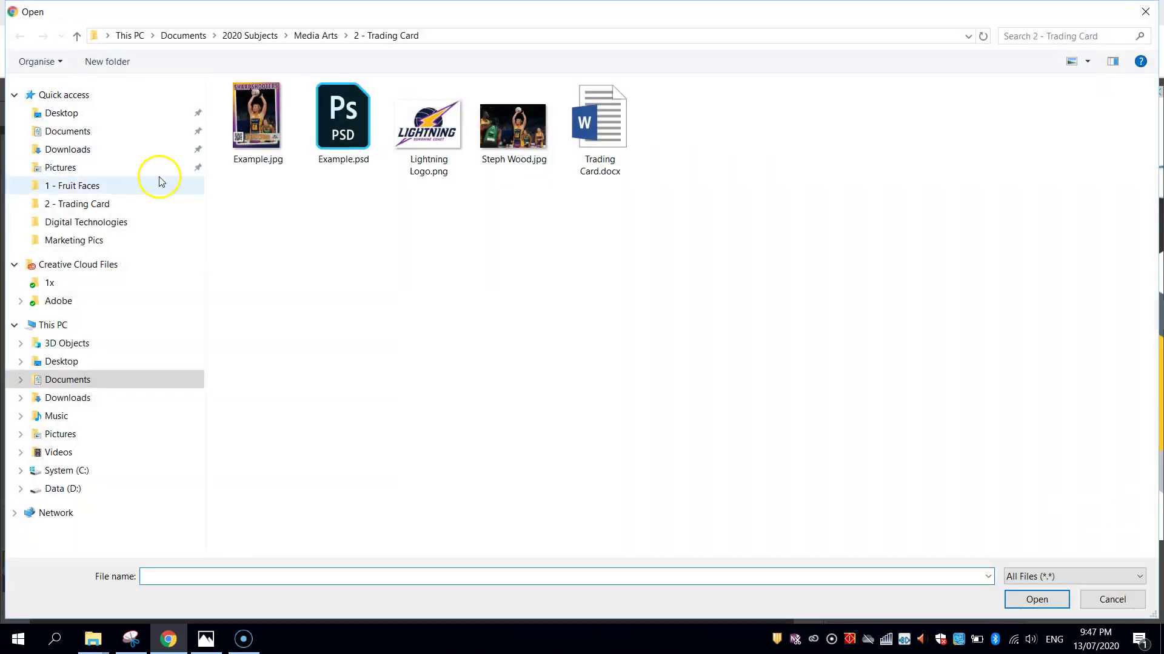
pyautogui.click(434, 143)
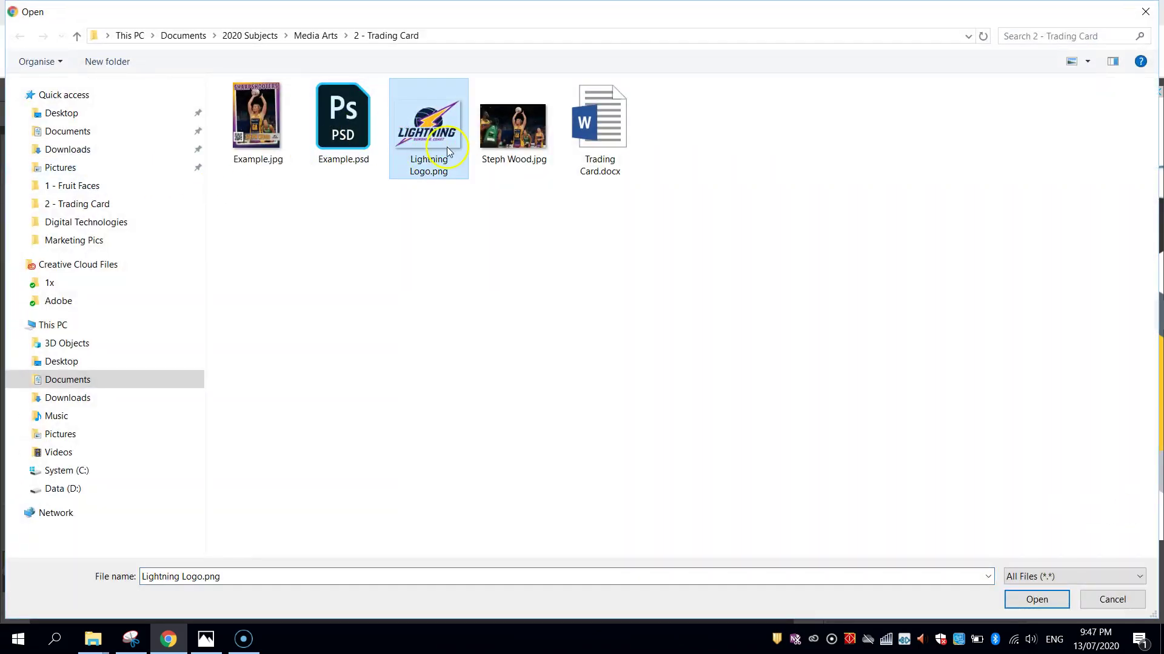
pyautogui.click(1037, 602)
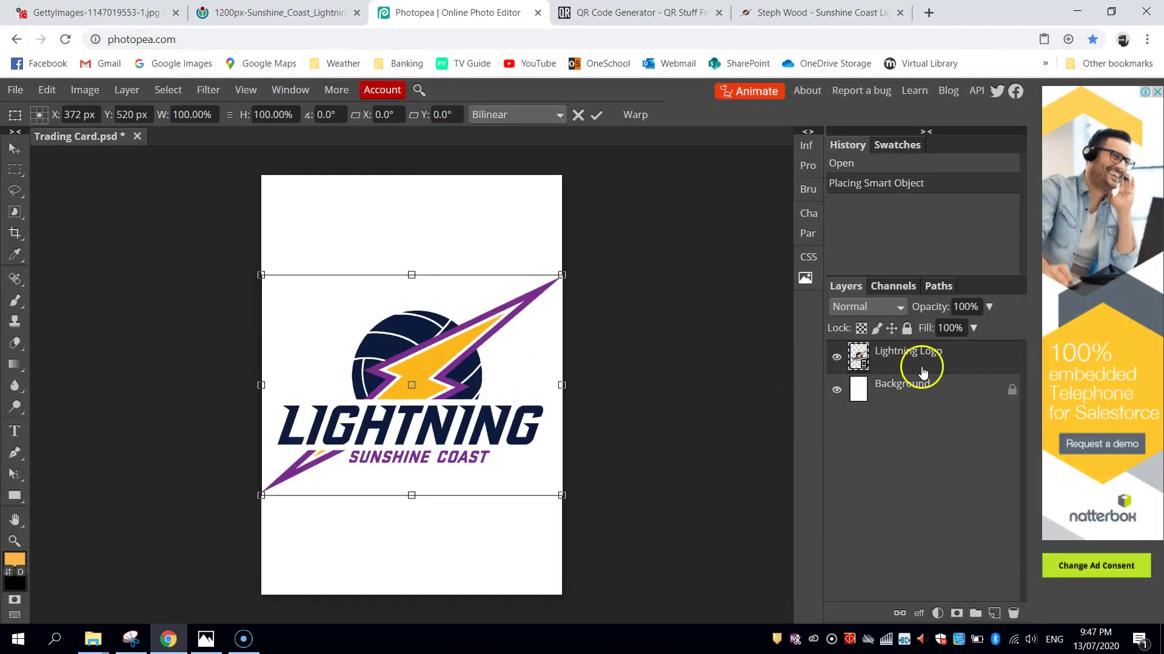
# Move the Lightning Logo layer below, then back above Background, and commit the placement
pyautogui.moveTo(904, 367); pyautogui.dragTo(910, 404)
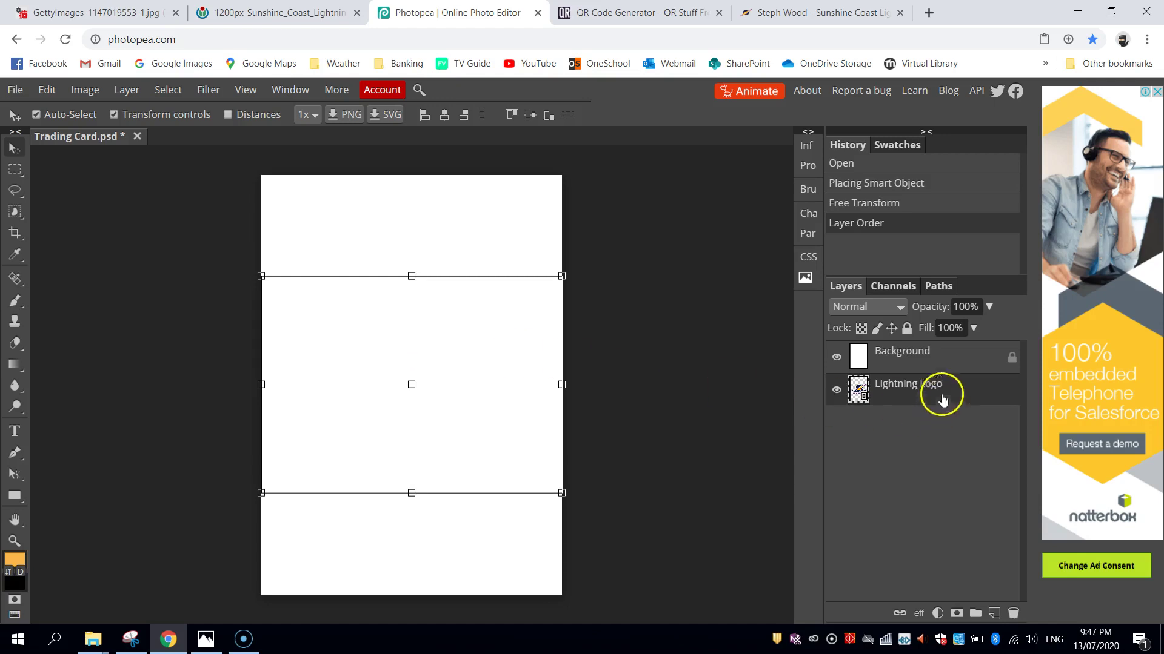
pyautogui.moveTo(901, 394); pyautogui.dragTo(903, 350)
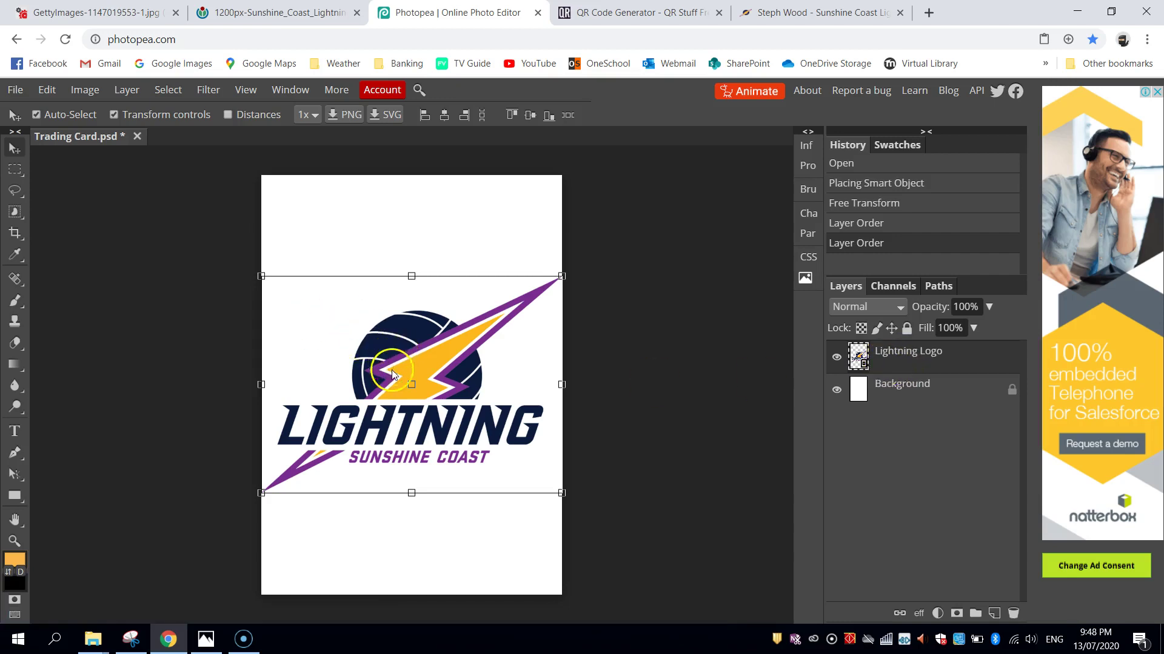
pyautogui.click(664, 336)
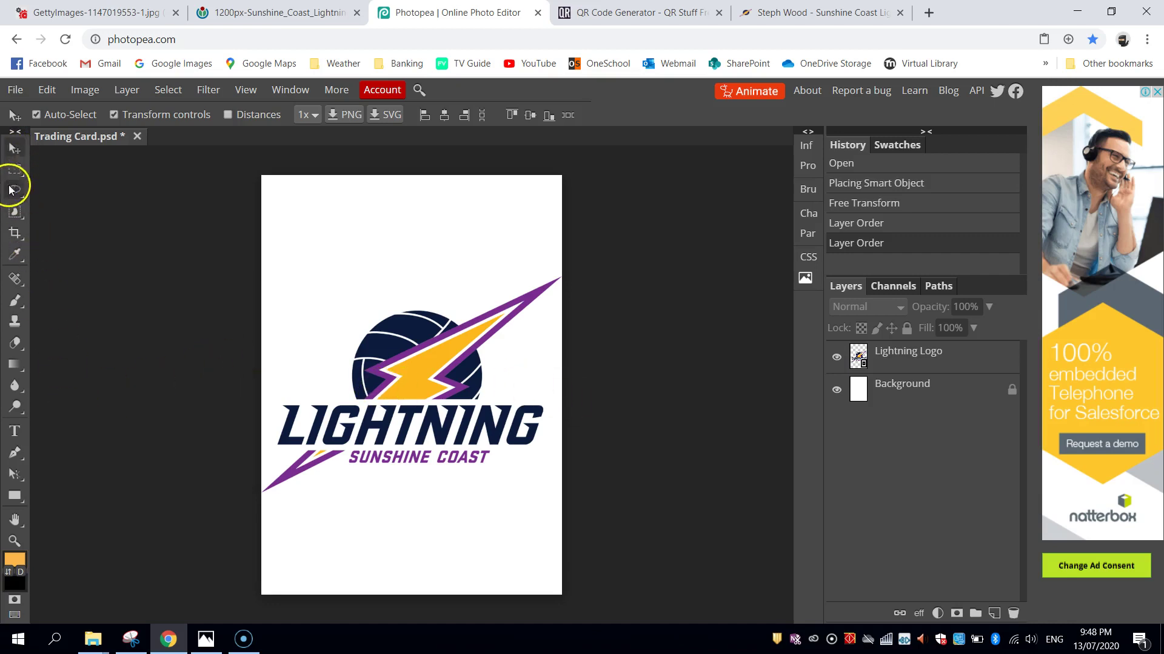
# Select the Gradient tool and choose the Blue, Red, Yellow preset
pyautogui.click(14, 367)
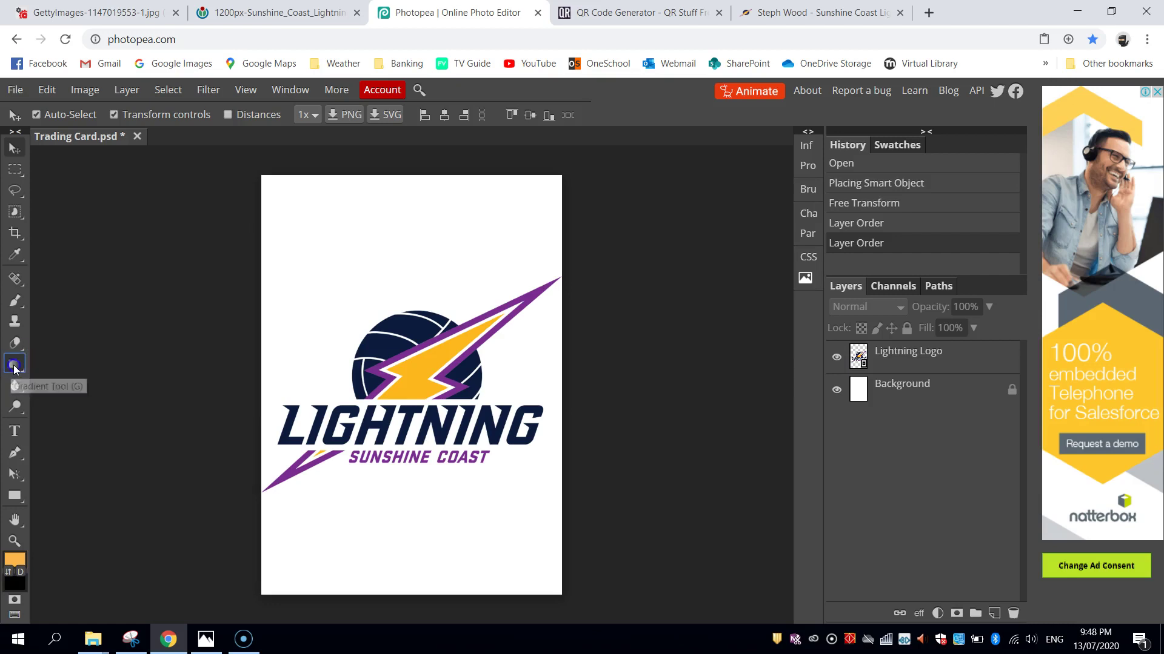
pyautogui.click(32, 263)
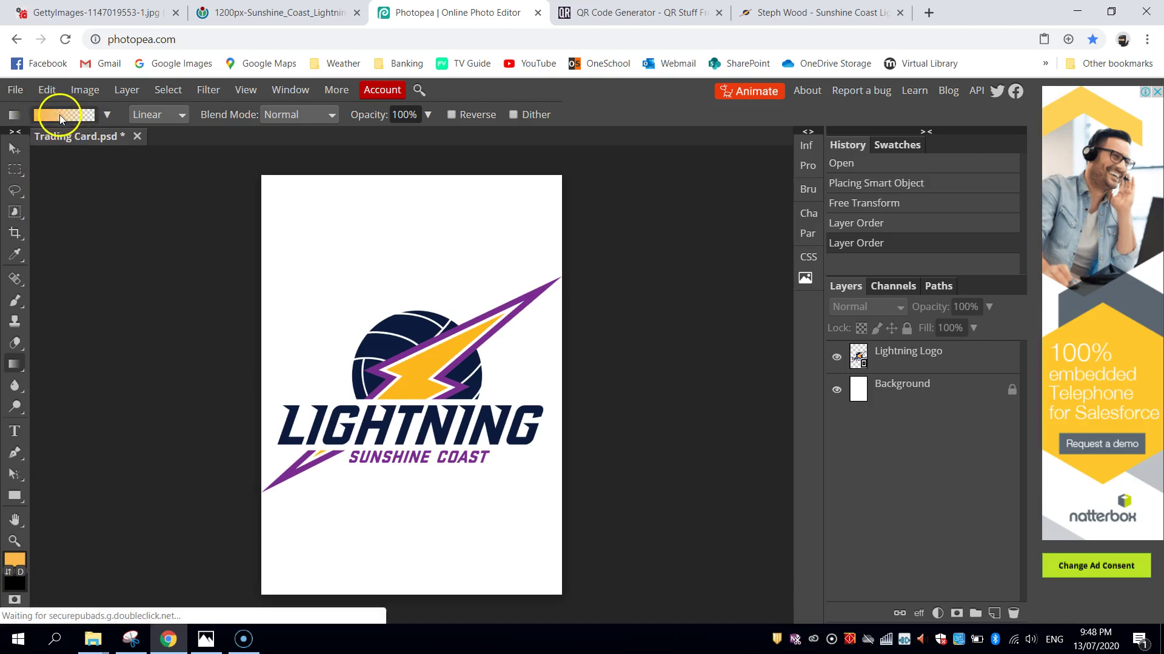
pyautogui.click(106, 115)
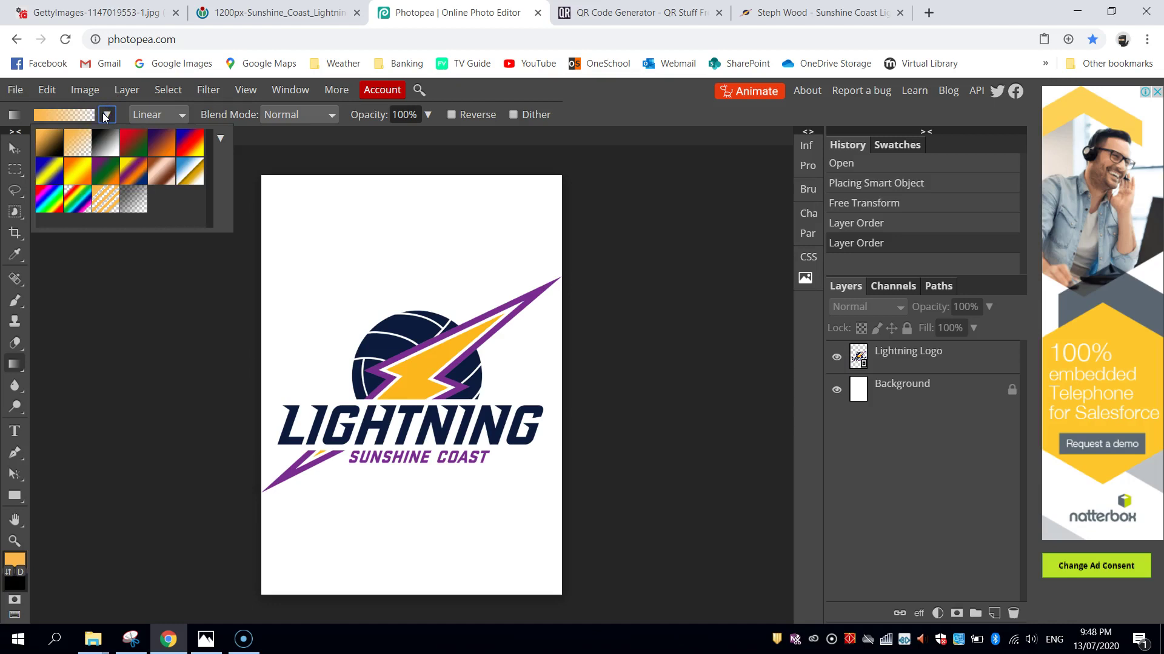
pyautogui.click(194, 145)
pyautogui.click(50, 105)
pyautogui.click(64, 100)
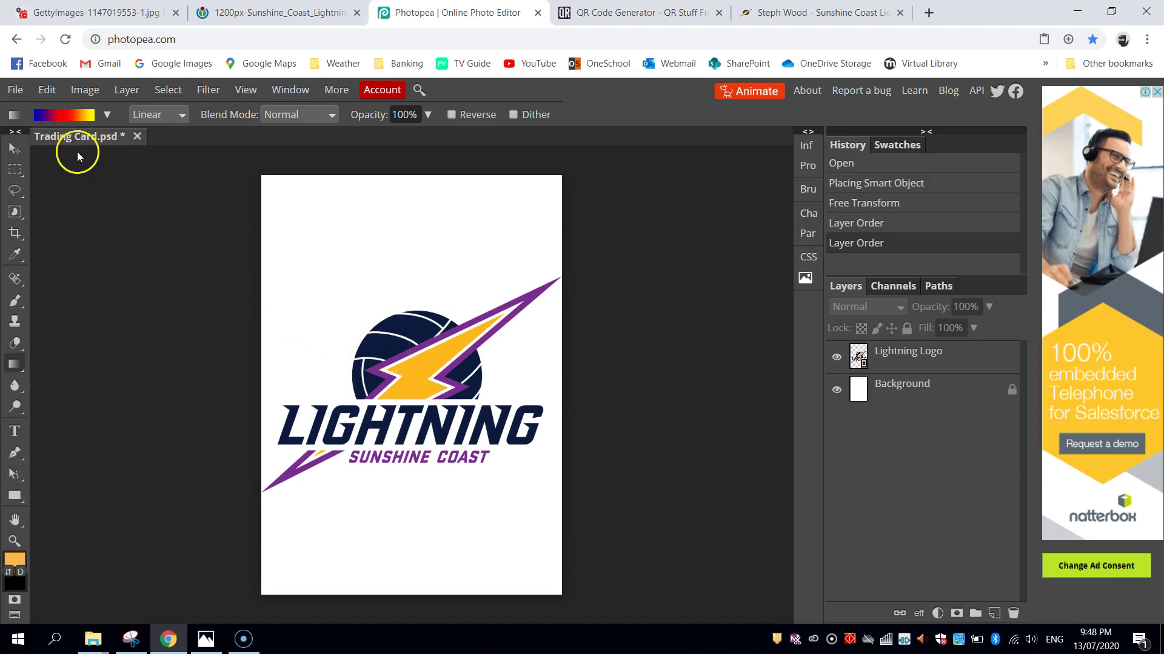
# Set the gradient's start stop to the logo's gold by sampling it
pyautogui.click(69, 115)
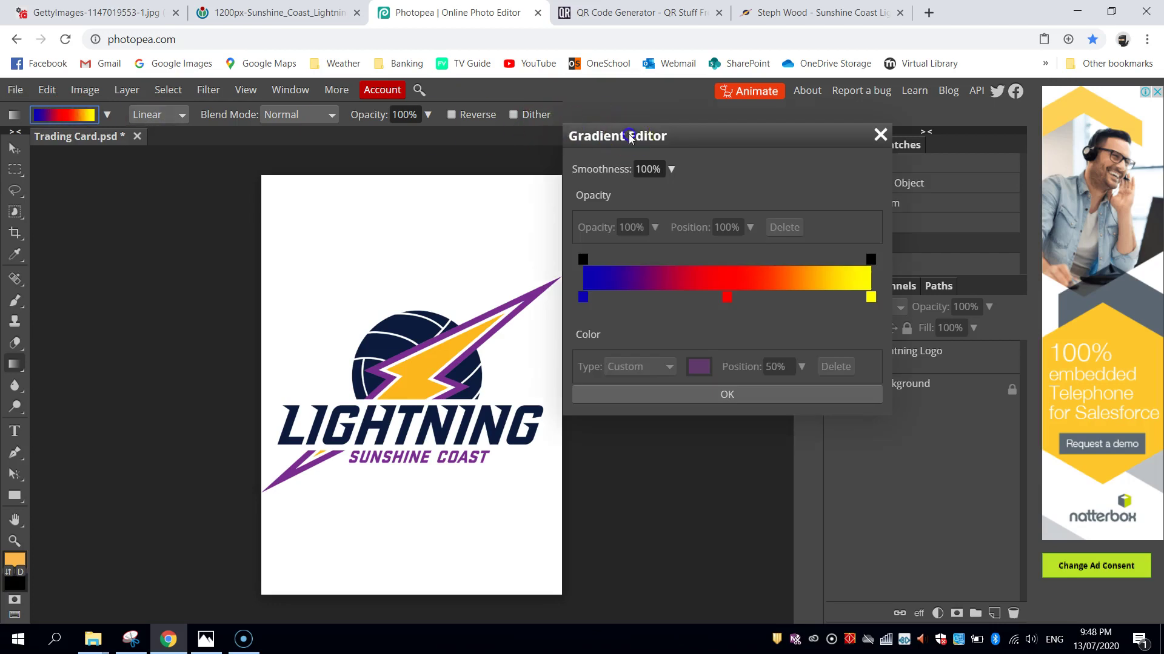
pyautogui.moveTo(630, 139); pyautogui.dragTo(632, 107)
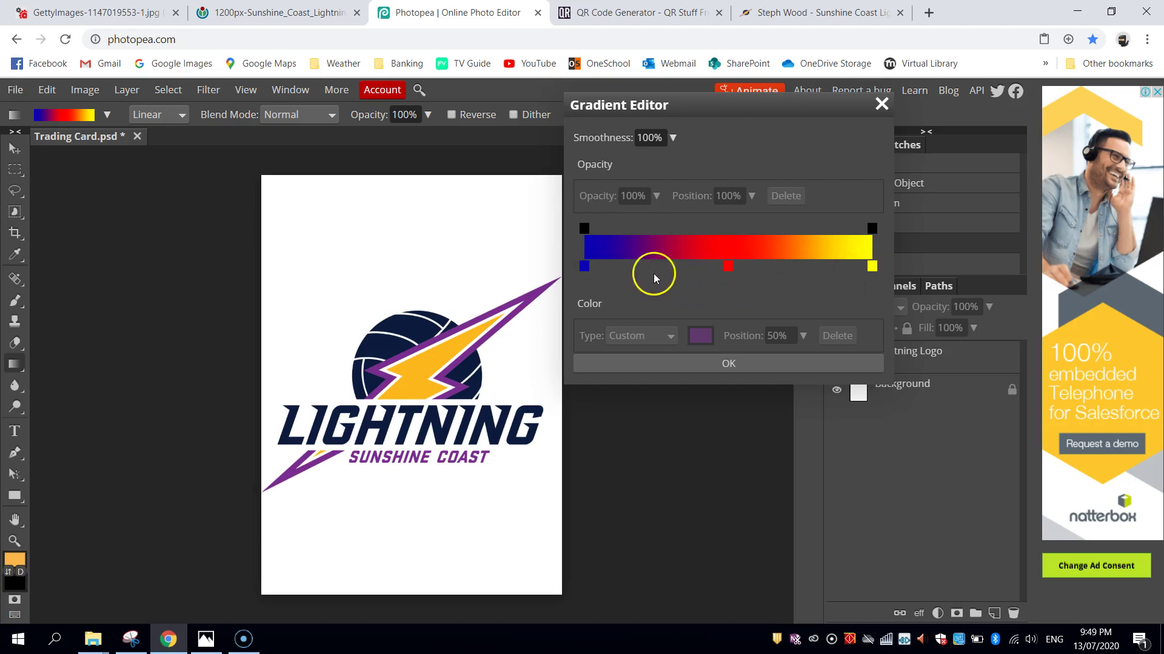
pyautogui.doubleClick(584, 267)
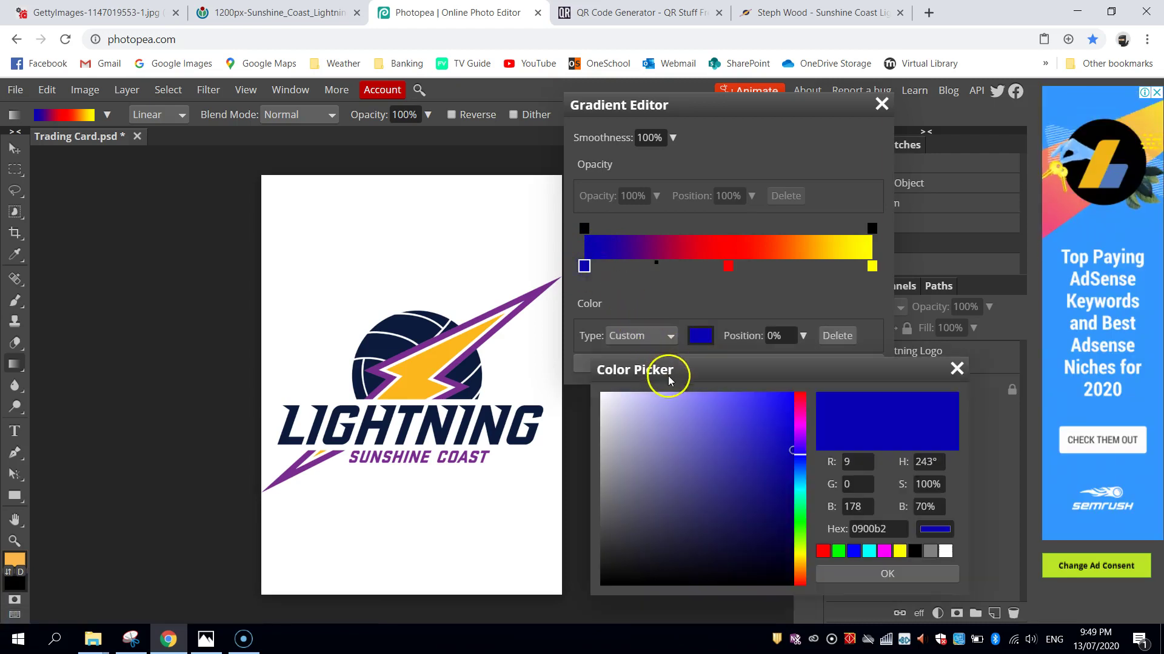
pyautogui.moveTo(671, 366); pyautogui.dragTo(650, 314)
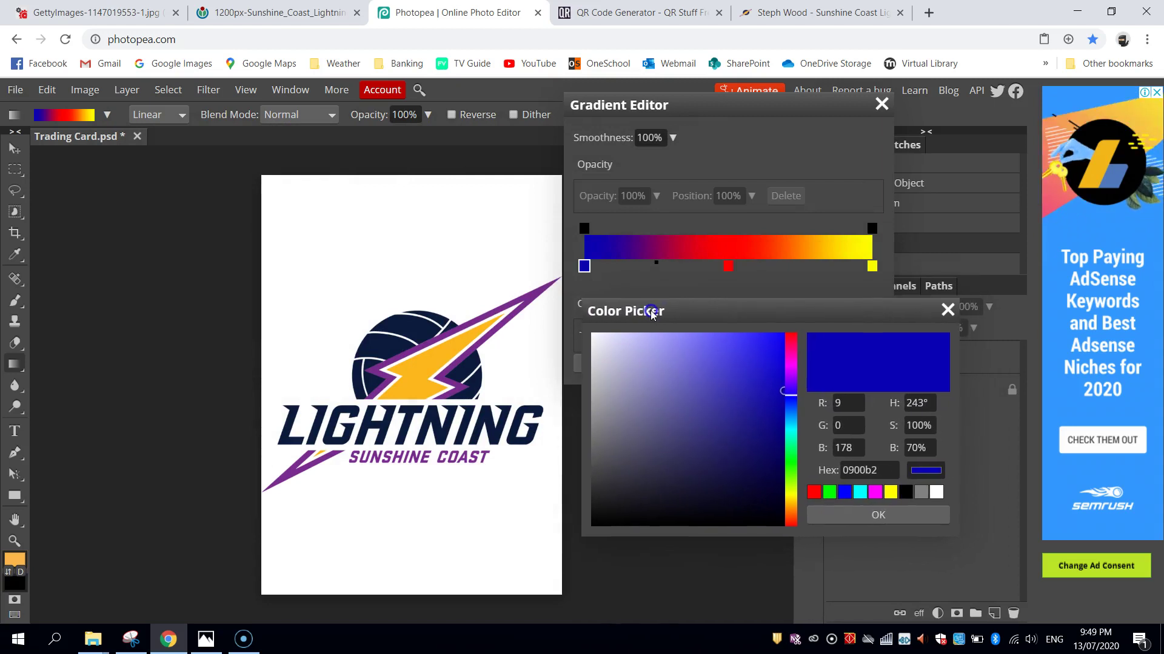
pyautogui.click(420, 366)
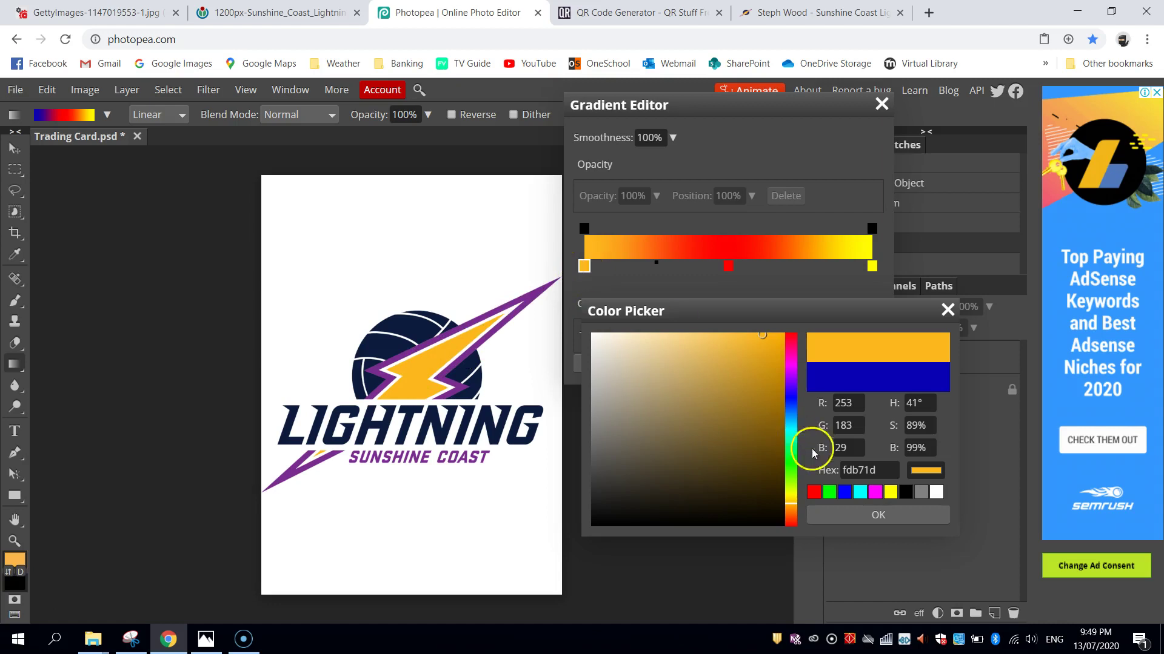
pyautogui.click(877, 515)
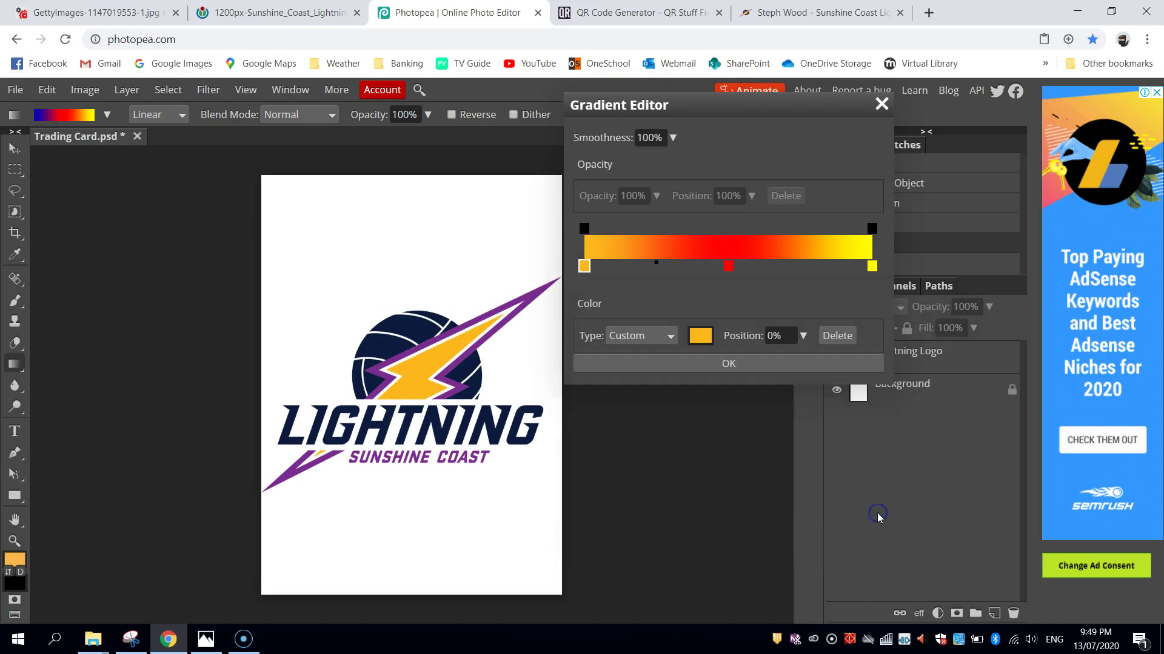
# Sample the bolt's purple for the middle stop and the ball's navy for the end
pyautogui.doubleClick(728, 266)
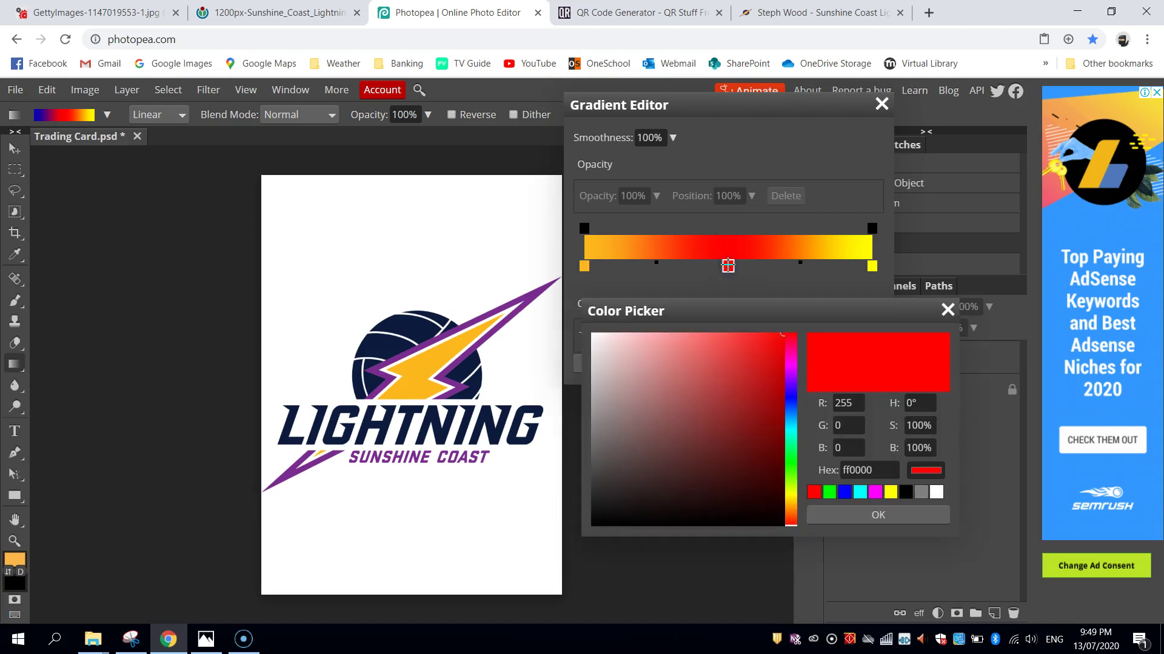
pyautogui.click(534, 296)
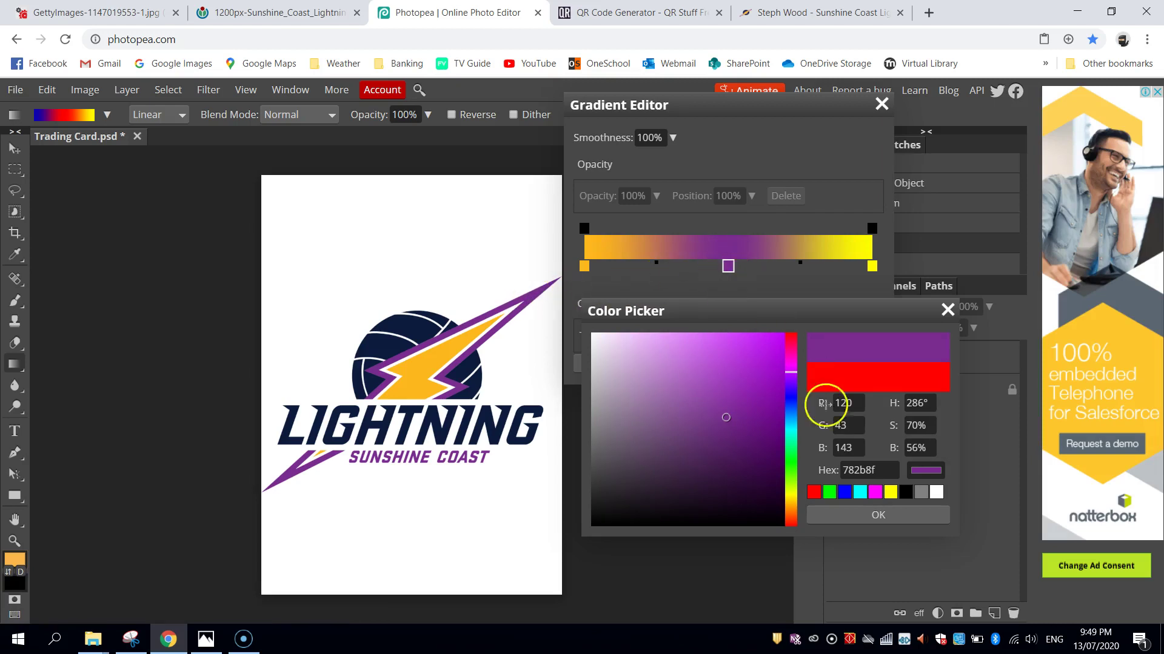
pyautogui.click(863, 514)
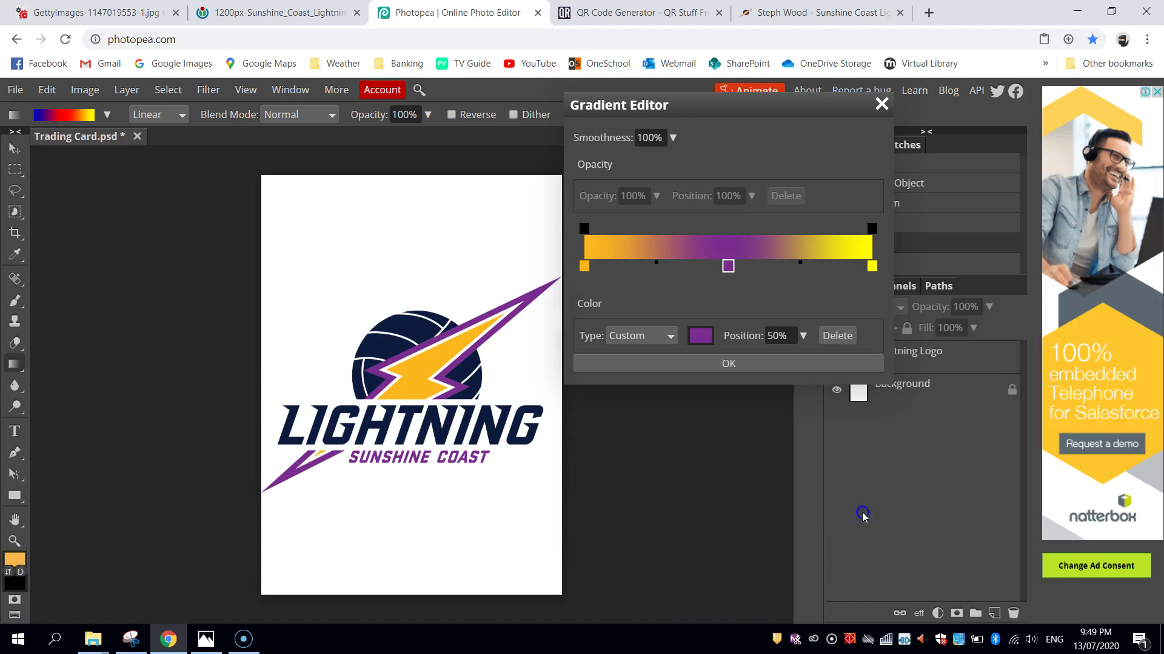
pyautogui.doubleClick(872, 266)
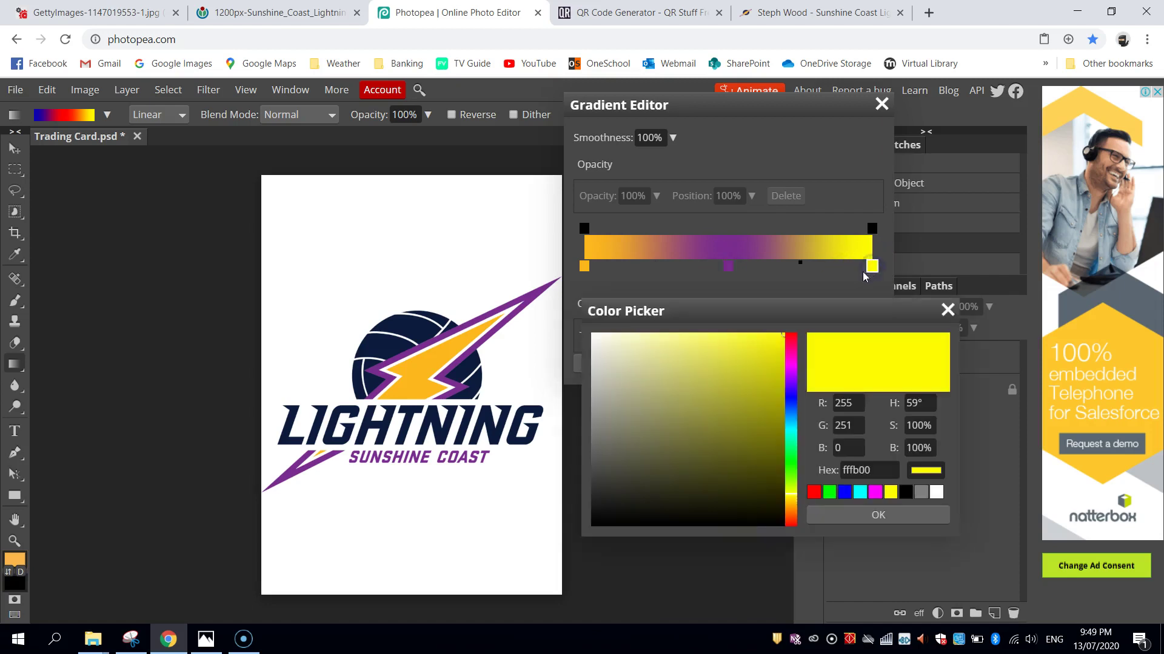
pyautogui.click(412, 328)
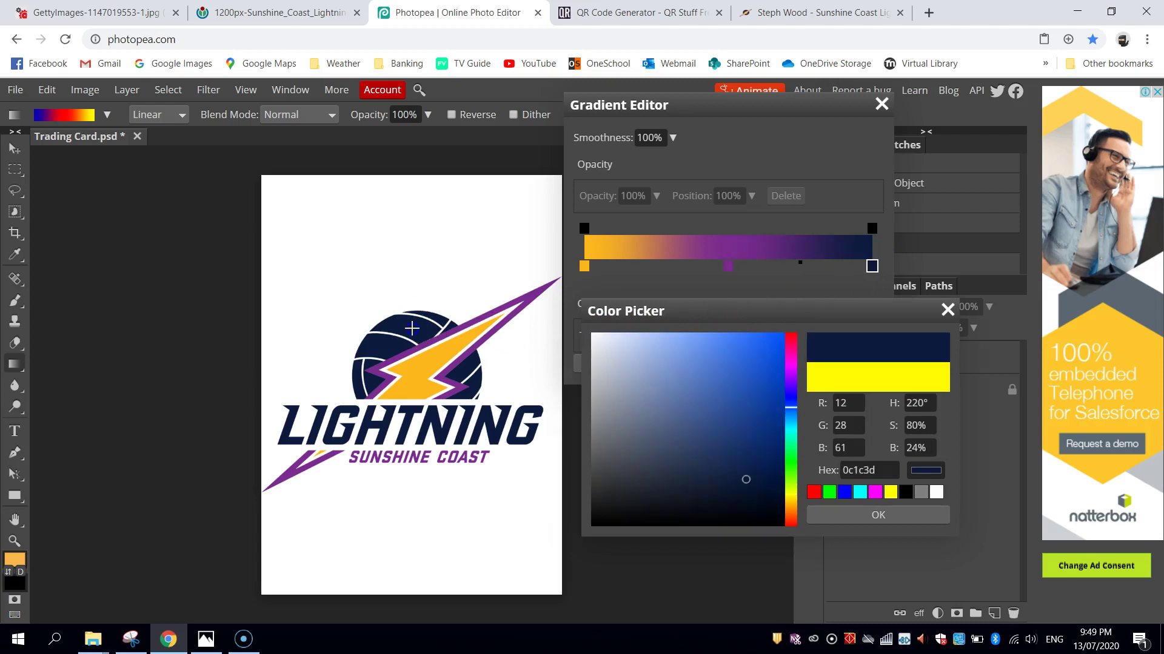
pyautogui.click(886, 515)
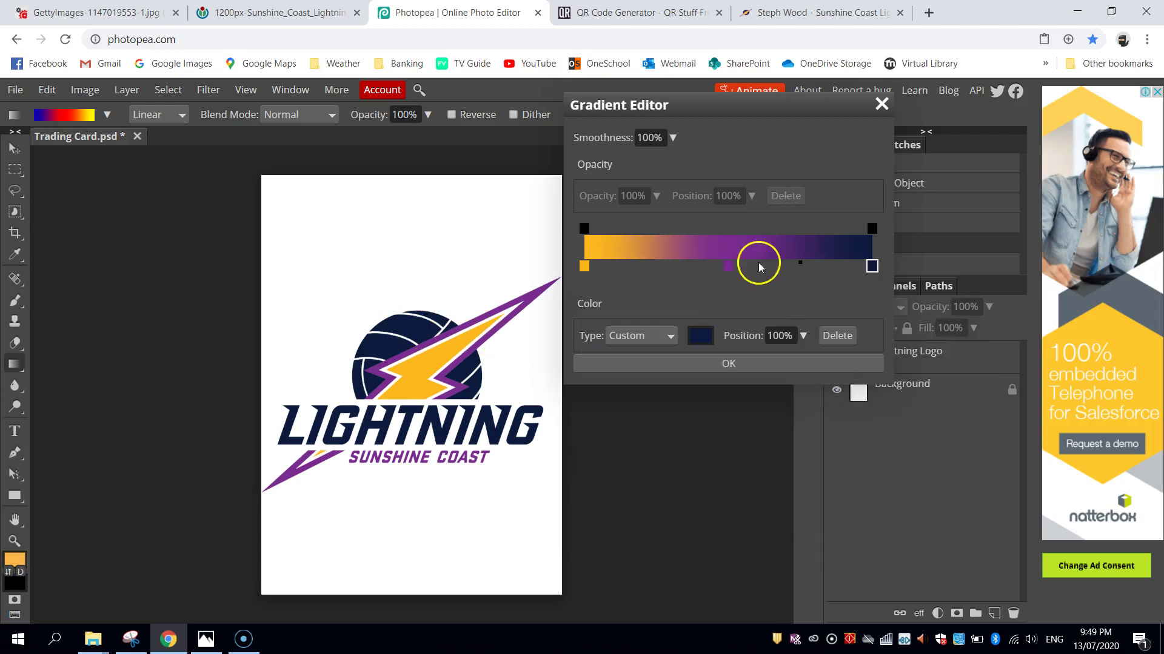
pyautogui.click(728, 364)
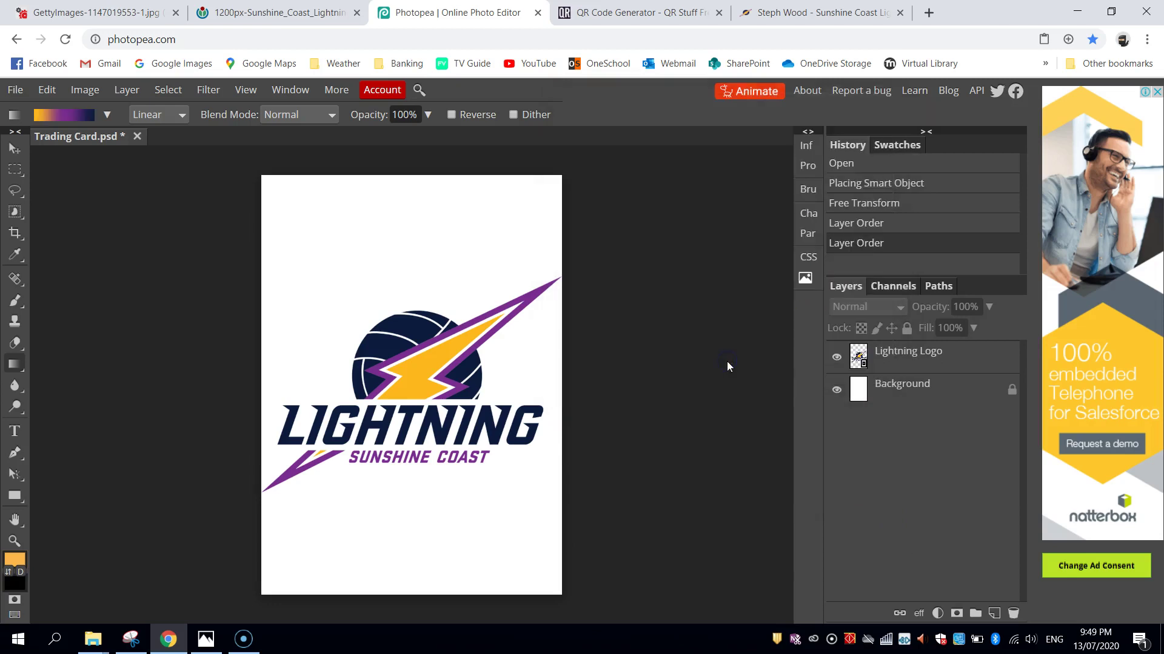
# Drag the gradient across the Background layer from top-left to bottom-right corner
pyautogui.click(937, 388)
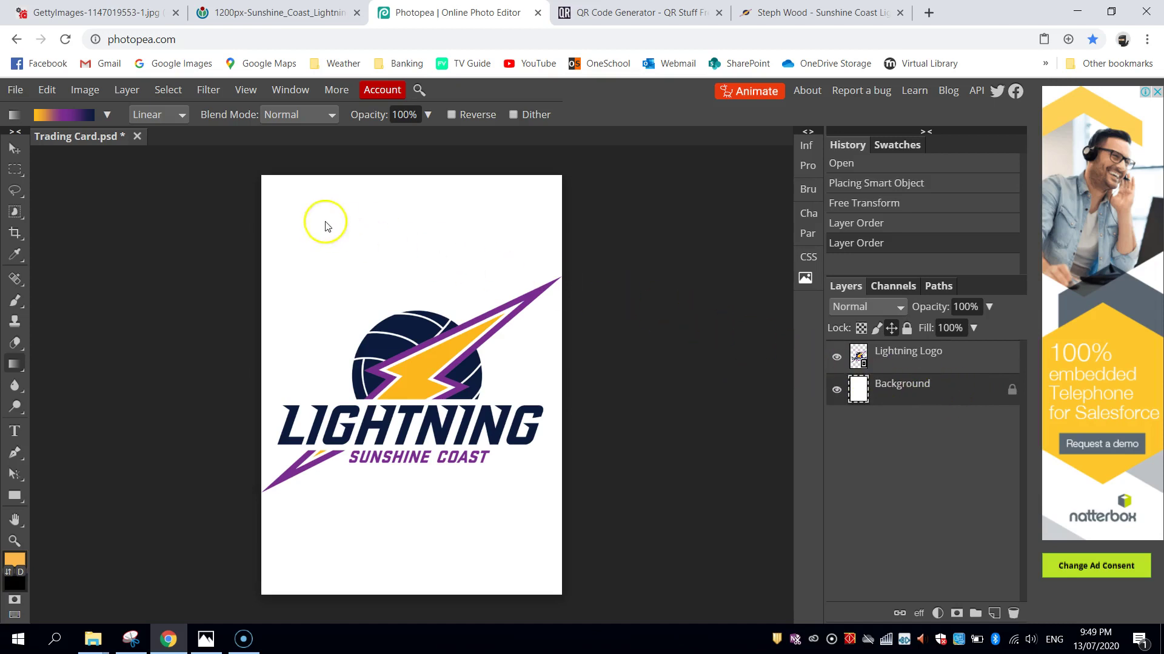
pyautogui.moveTo(276, 197); pyautogui.dragTo(540, 575)
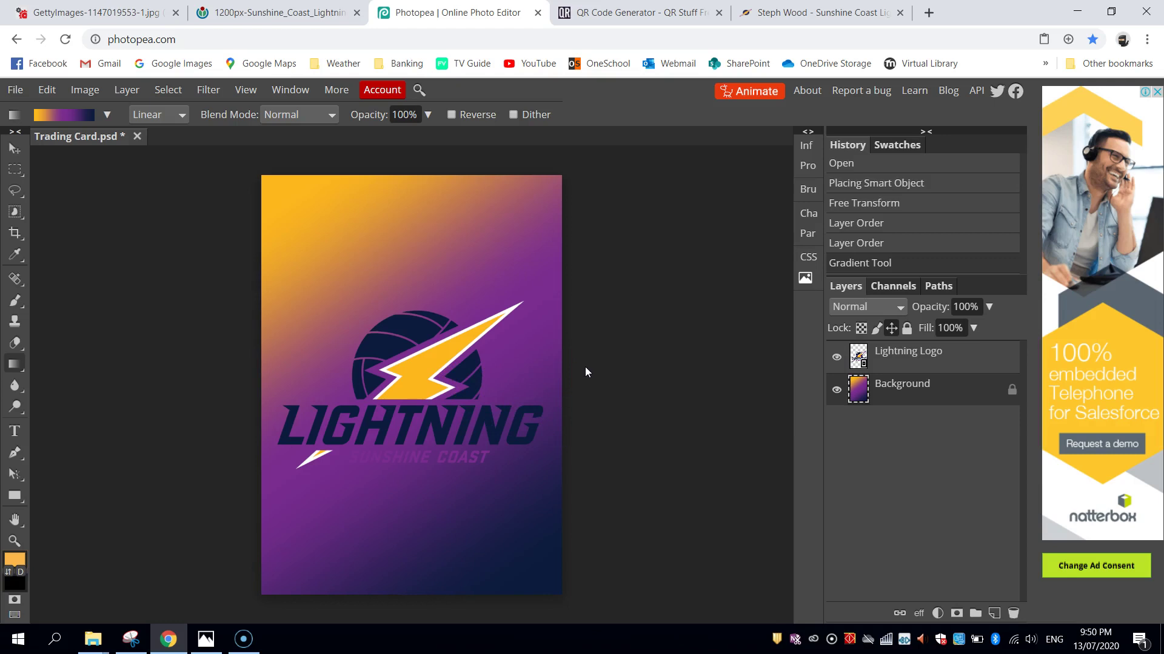
# Open the netball player photo from disk and switch between the two document tabs
pyautogui.click(17, 90)
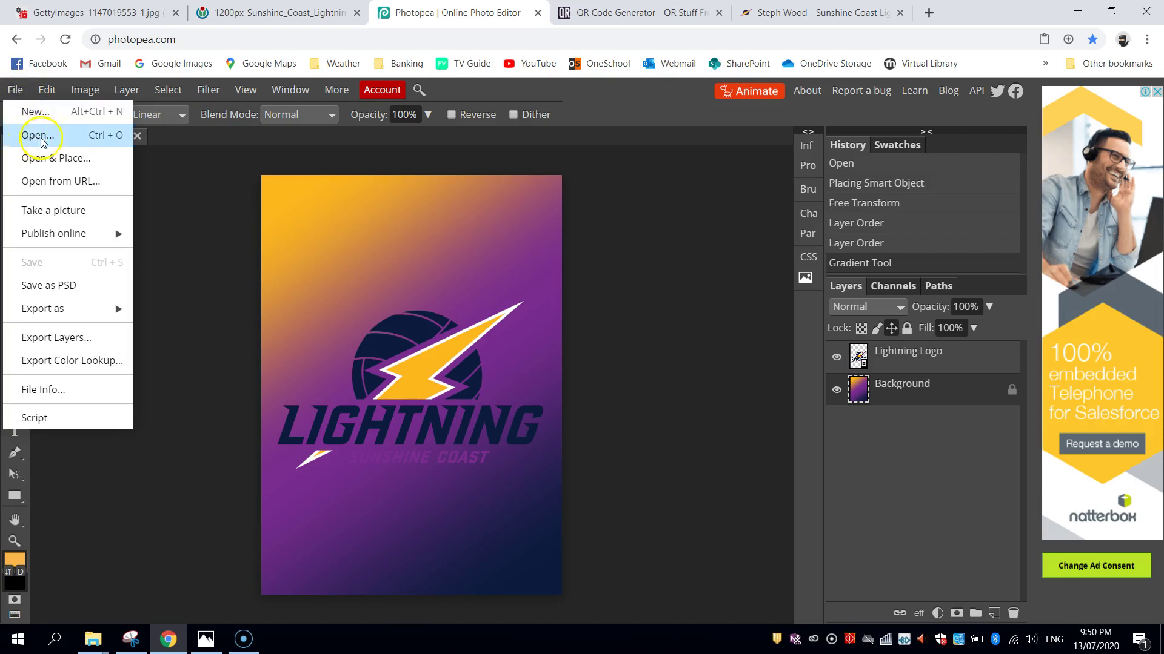
pyautogui.click(68, 140)
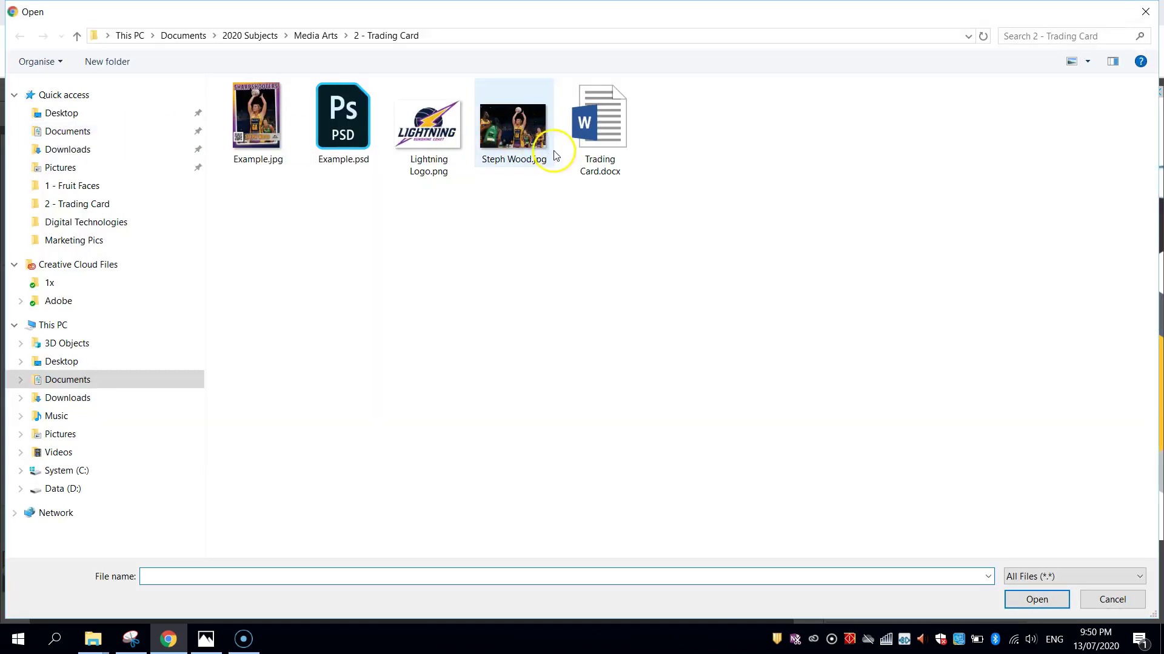
pyautogui.click(541, 133)
pyautogui.doubleClick(541, 134)
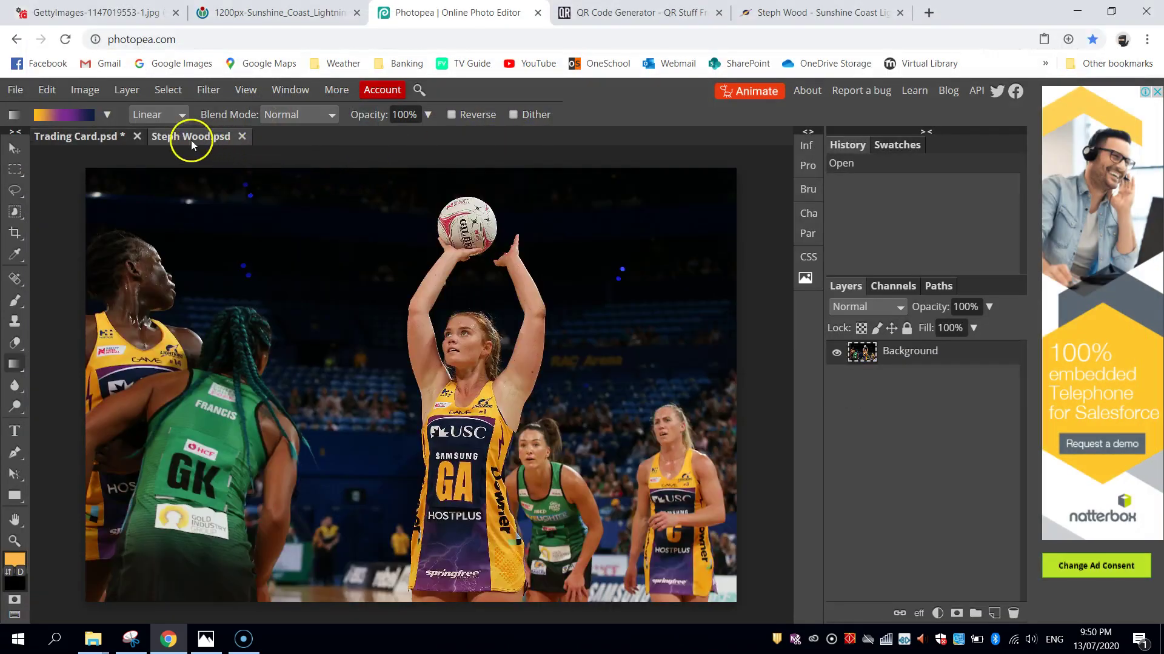
pyautogui.click(77, 137)
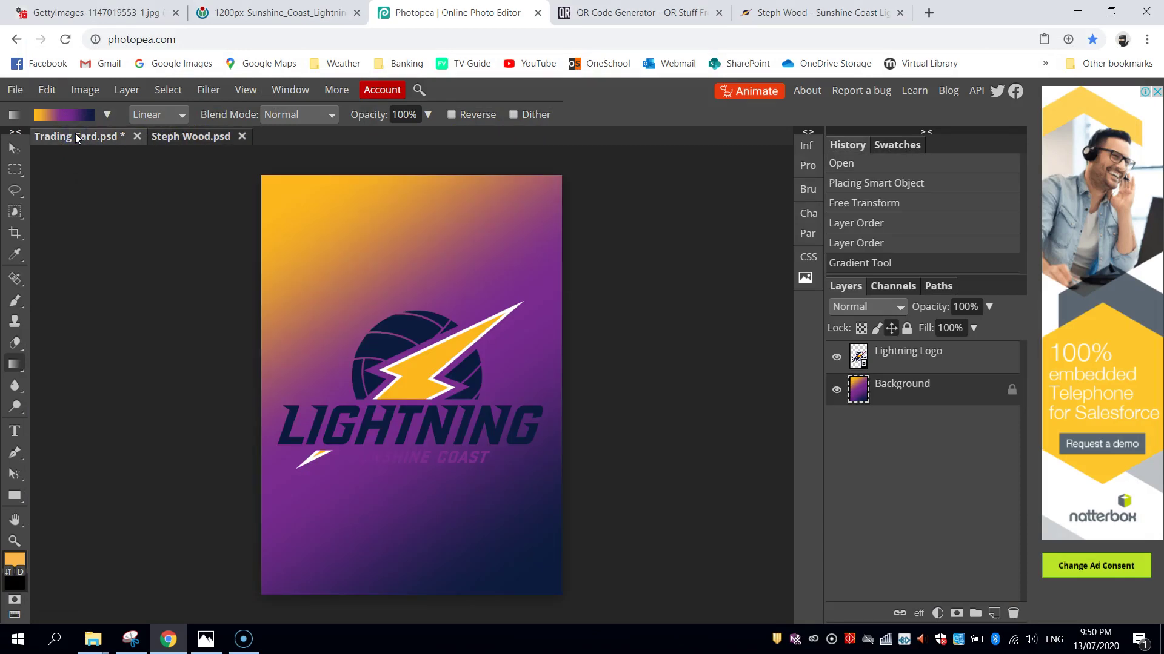
pyautogui.click(194, 136)
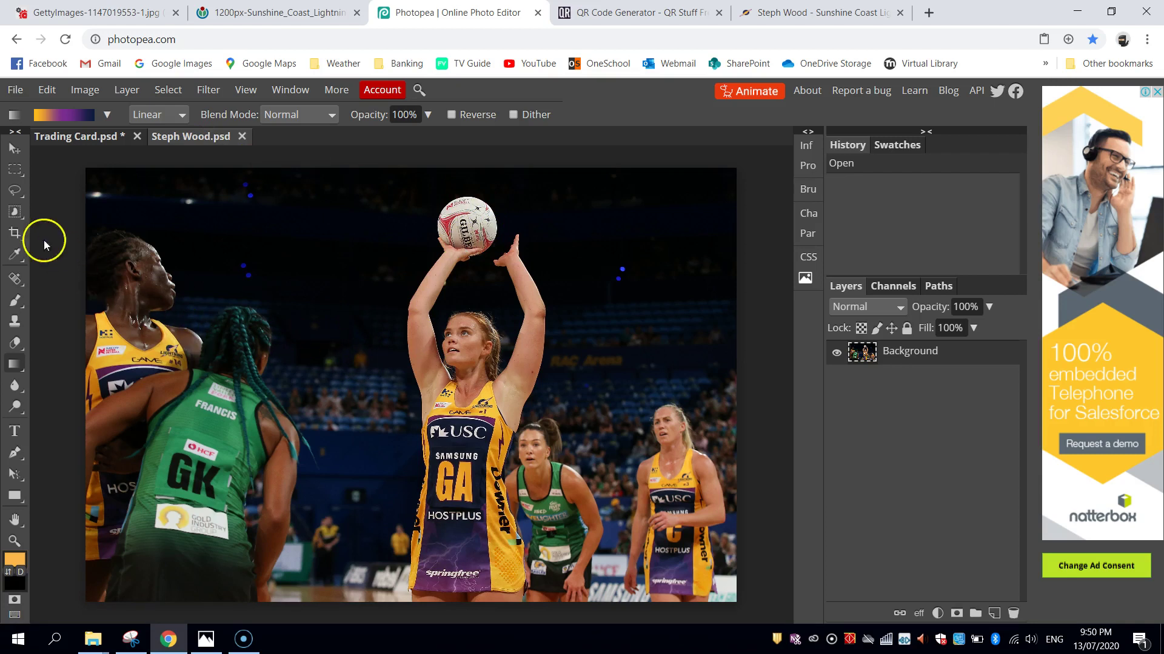
# Crop the player photo to a portrait frame around the shooter holding the ball
pyautogui.click(15, 234)
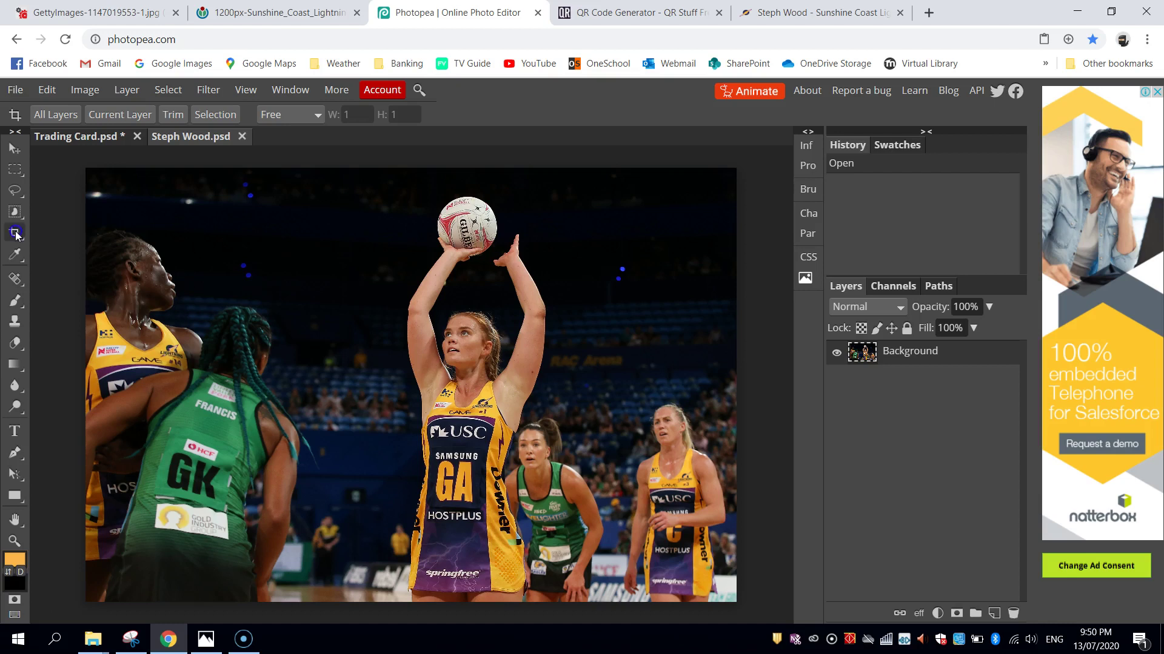
pyautogui.rightClick(17, 236)
pyautogui.click(63, 231)
pyautogui.moveTo(304, 602); pyautogui.dragTo(621, 173)
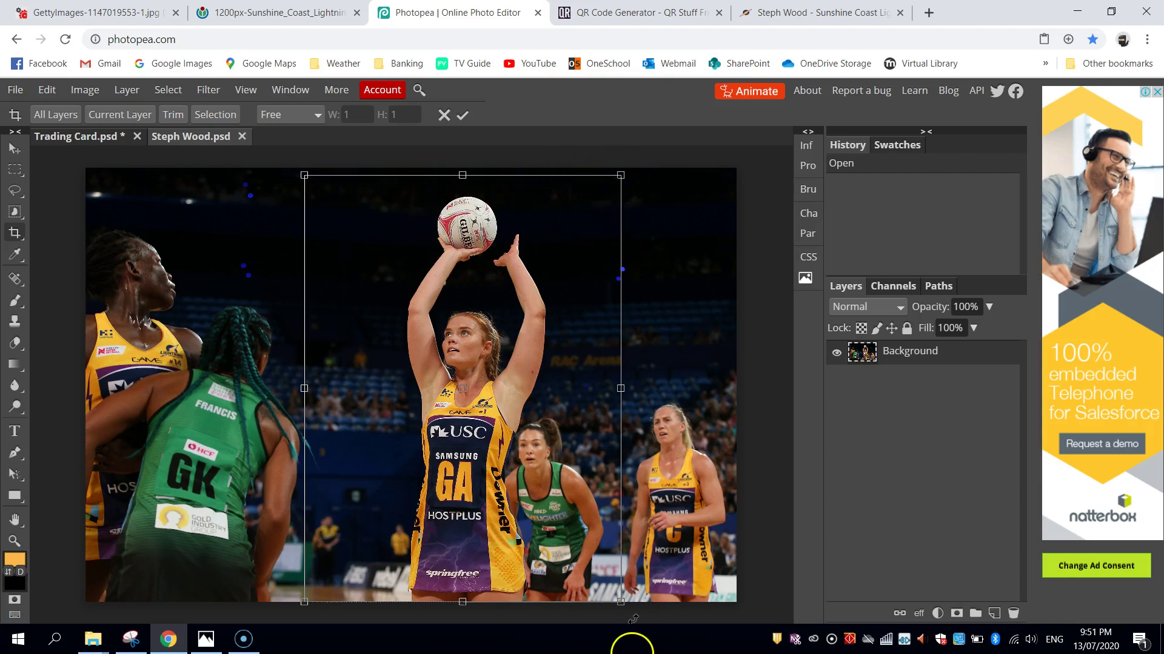
pyautogui.click(462, 115)
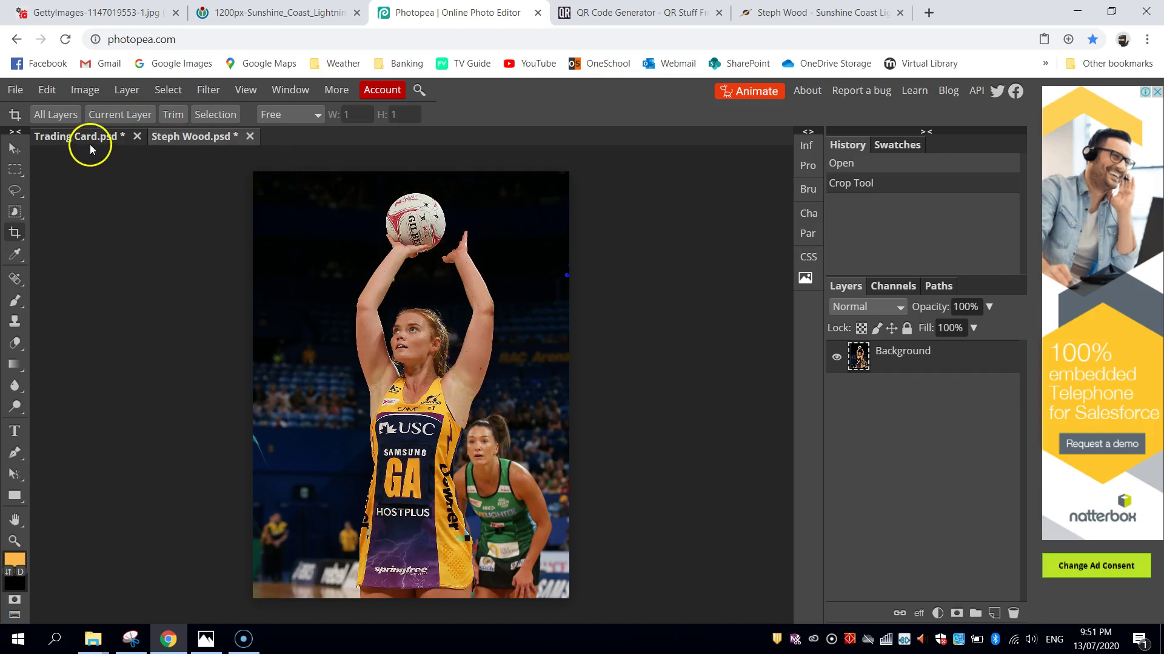
# Select the whole cropped player photo and cut it to the clipboard
pyautogui.click(168, 91)
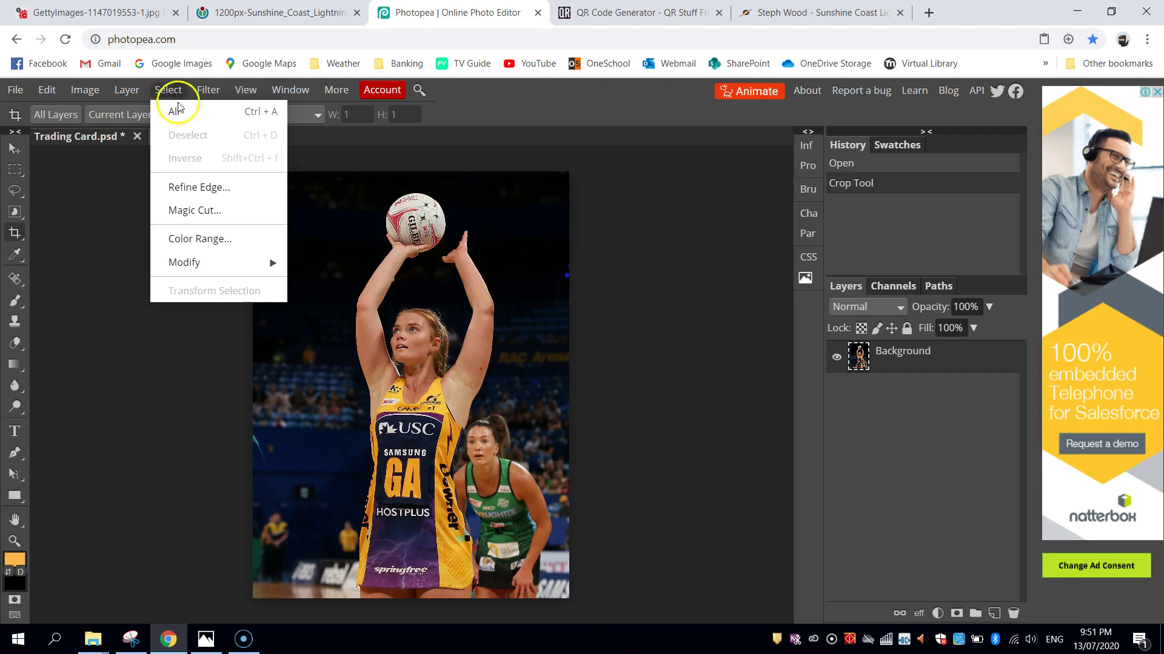
pyautogui.click(183, 113)
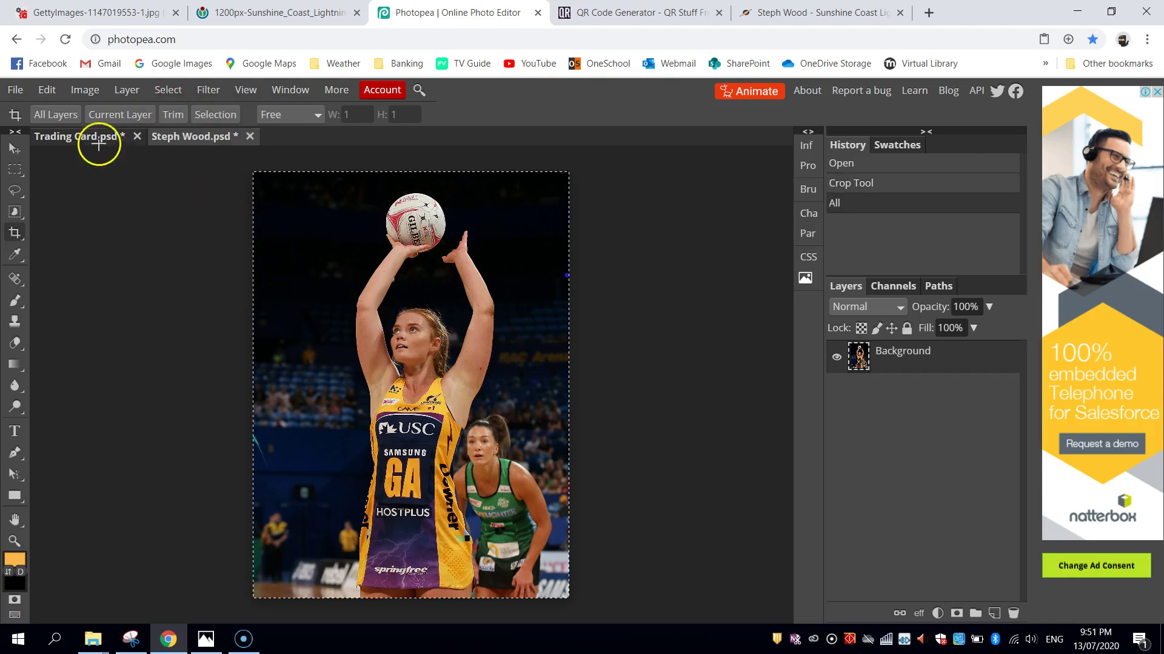
pyautogui.click(47, 91)
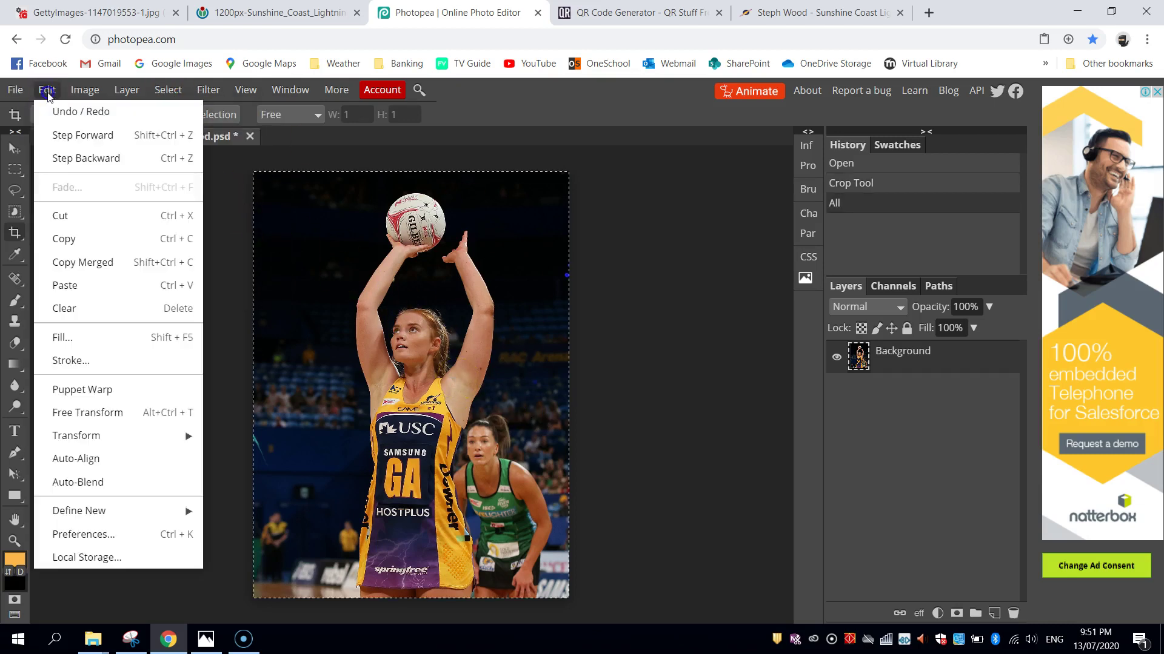
pyautogui.click(69, 216)
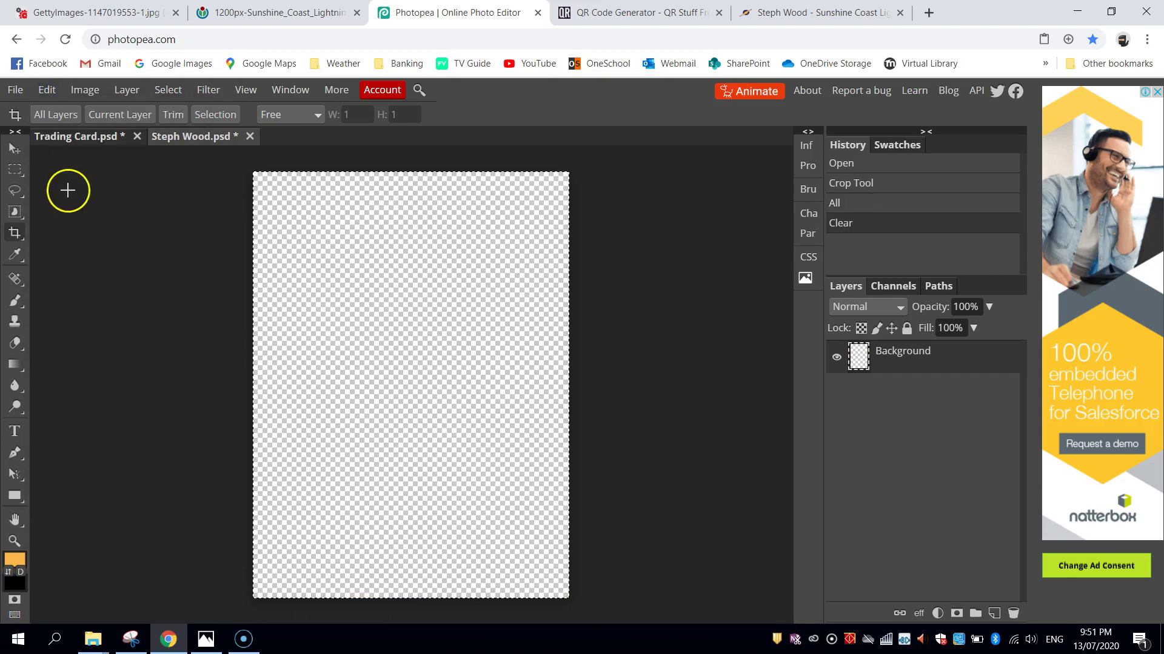
# Paste the player photo into the zoomed-out Trading Card document as Layer 1
pyautogui.click(70, 138)
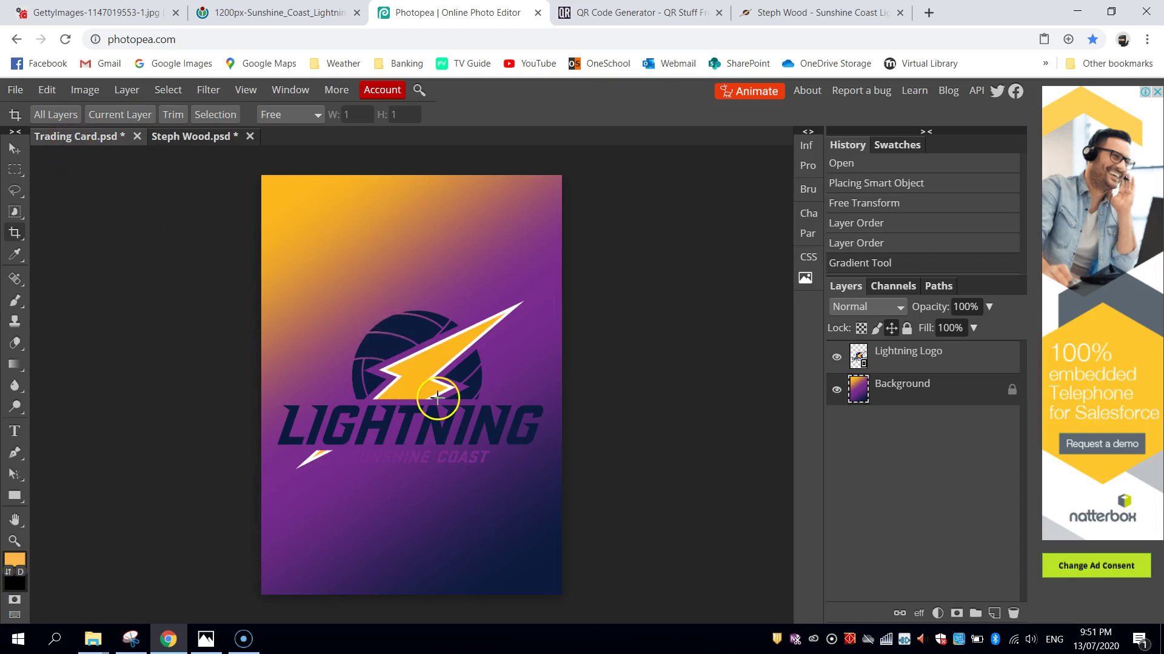
pyautogui.hotkey('ctrl', '-')
pyautogui.hotkey('ctrl', '-')
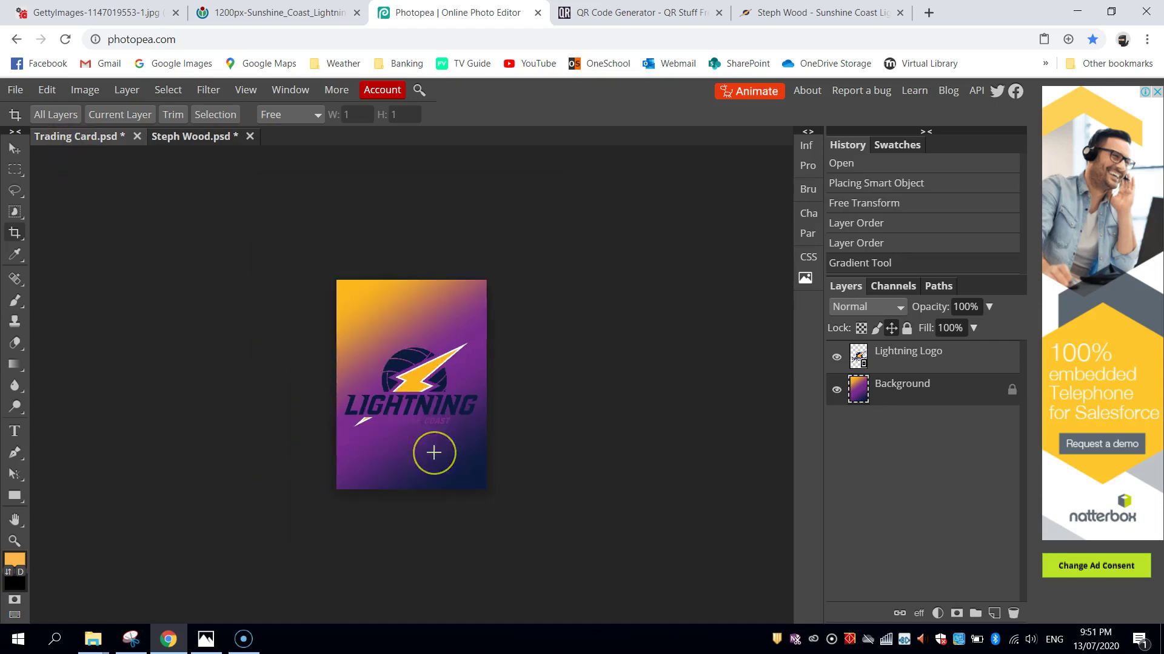
pyautogui.hotkey('ctrl', '-')
pyautogui.click(47, 90)
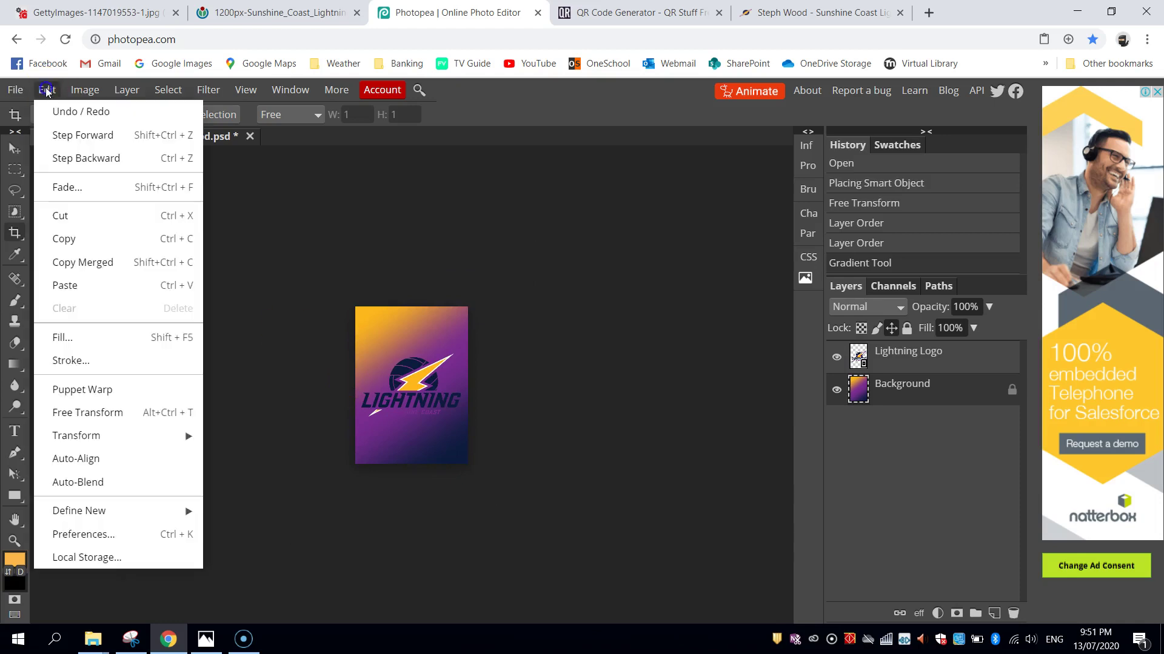
pyautogui.click(78, 289)
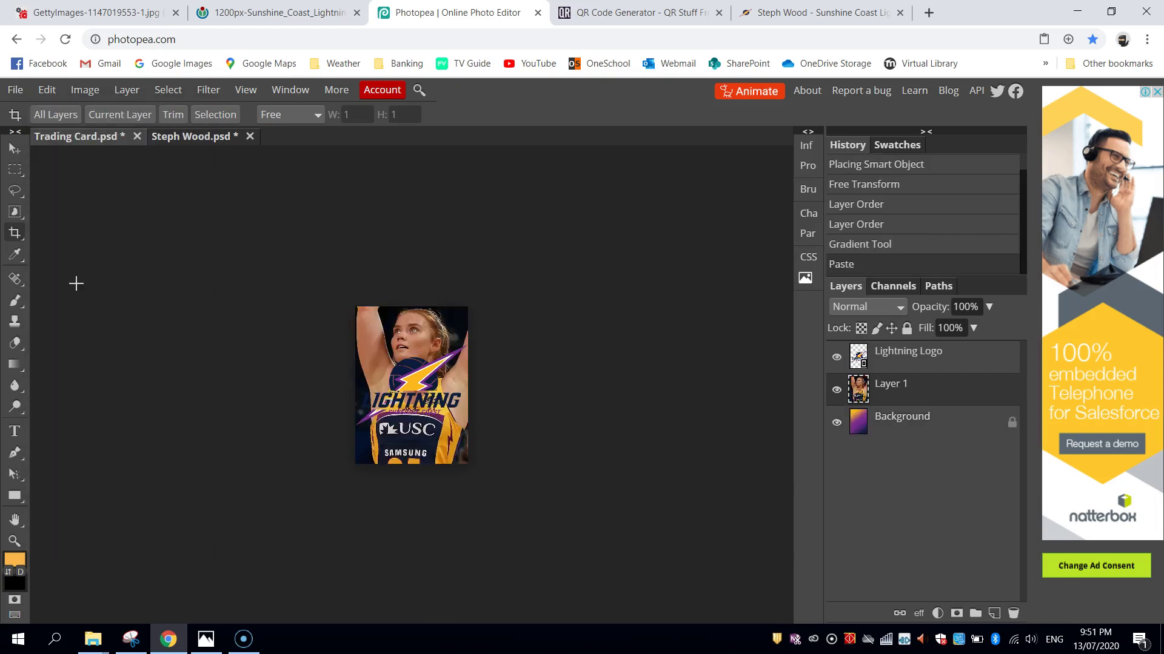
# Shrink the pasted photo with the transform handles to fit inside the card's border
pyautogui.click(11, 150)
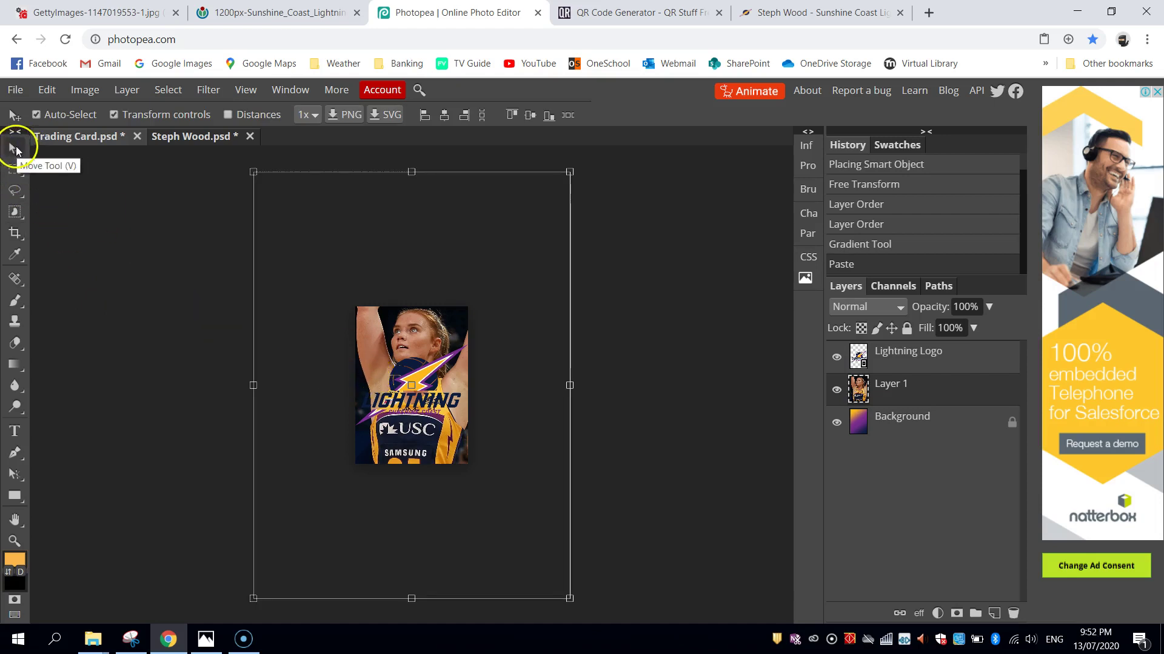
pyautogui.click(135, 117)
pyautogui.click(141, 115)
pyautogui.click(137, 115)
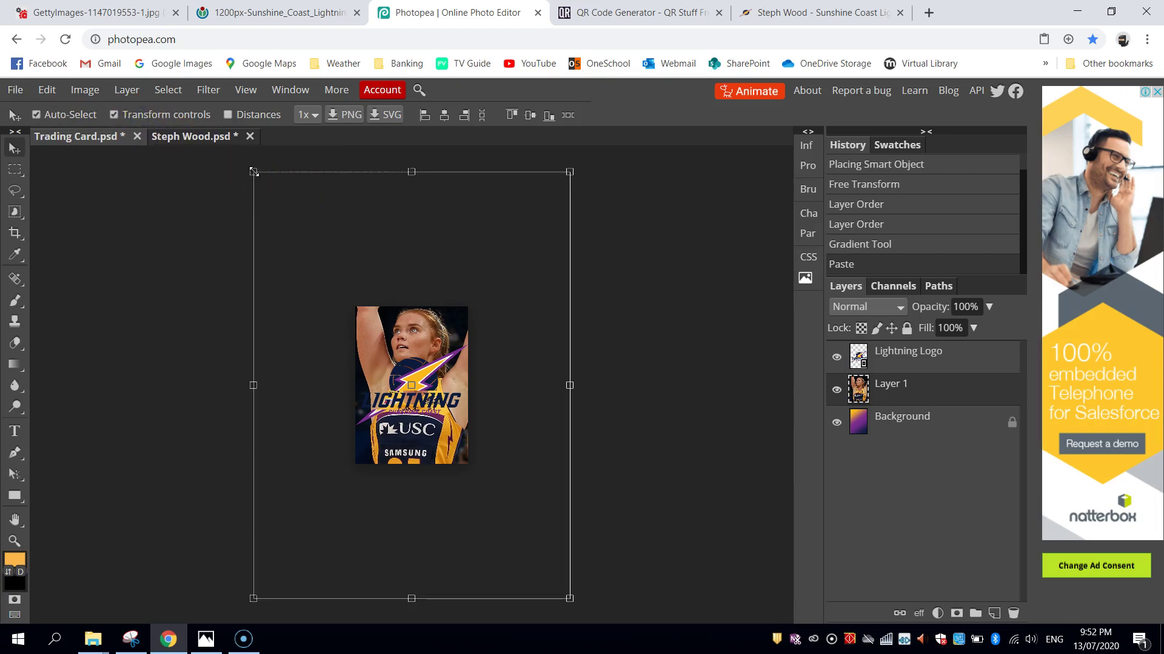
pyautogui.moveTo(254, 171); pyautogui.dragTo(262, 187)
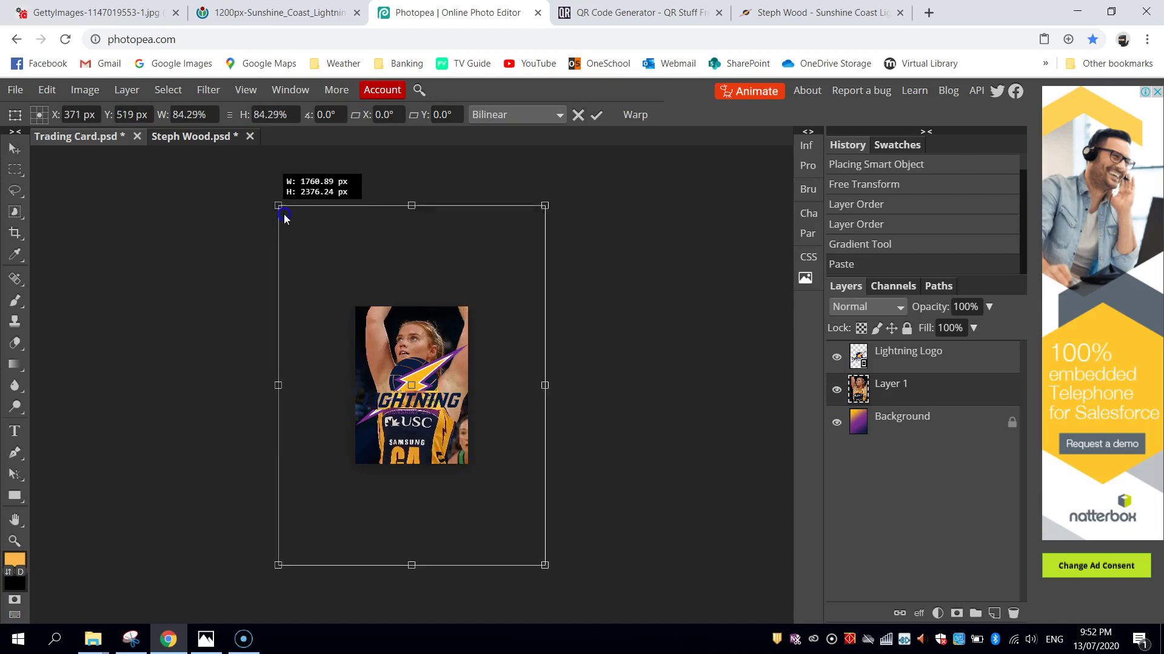
pyautogui.moveTo(288, 223); pyautogui.dragTo(359, 323)
# Commit the photo's new size and hide the Lightning Logo layer
pyautogui.hotkey('ctrl', '+')
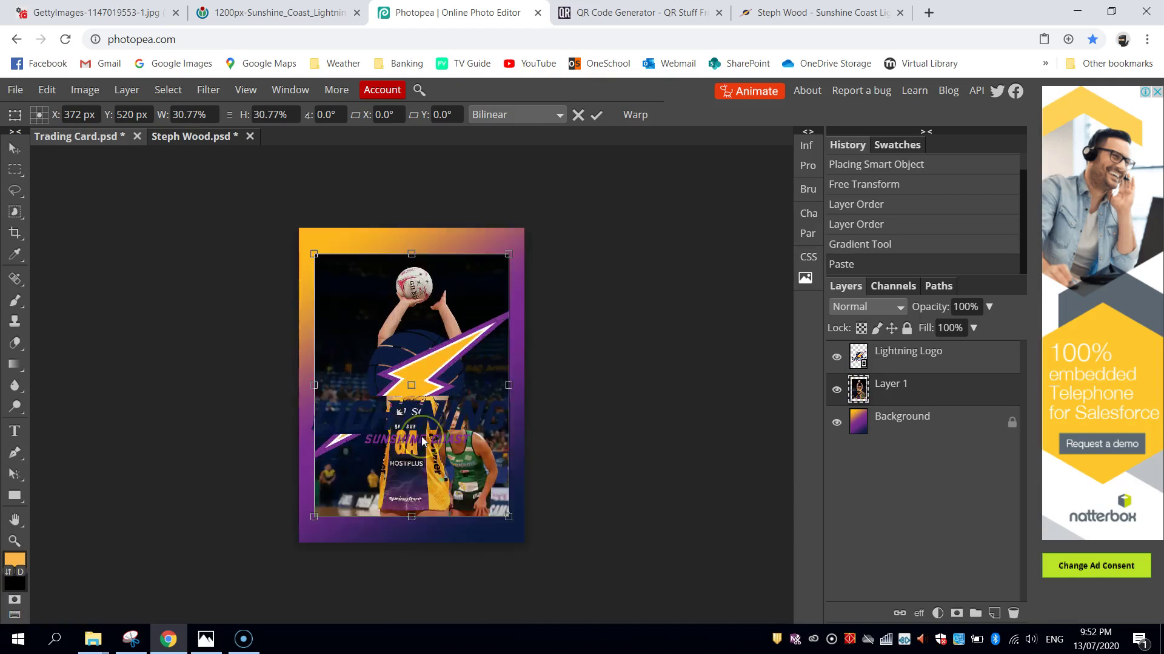
pyautogui.hotkey('ctrl', '+')
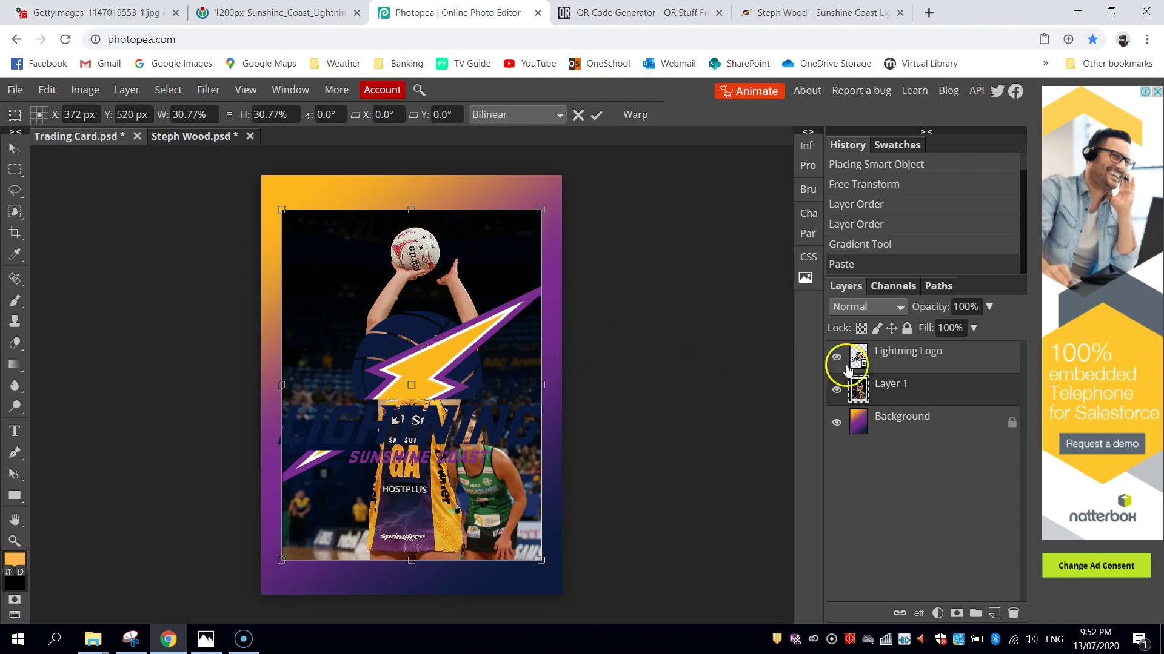
pyautogui.click(926, 359)
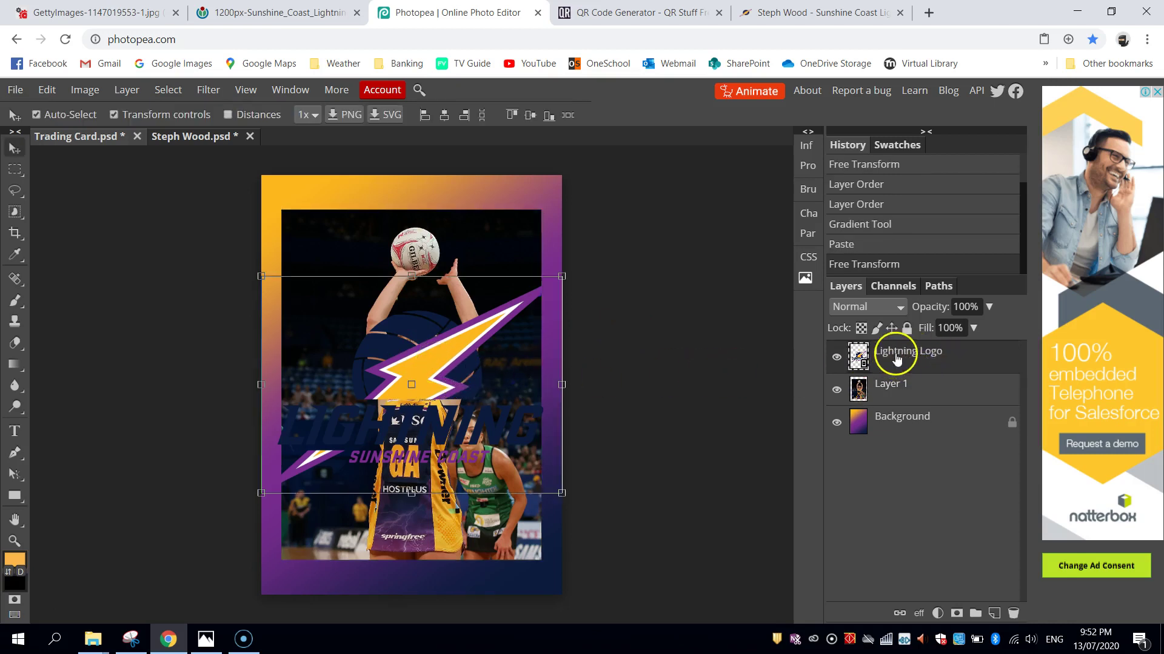
pyautogui.click(835, 359)
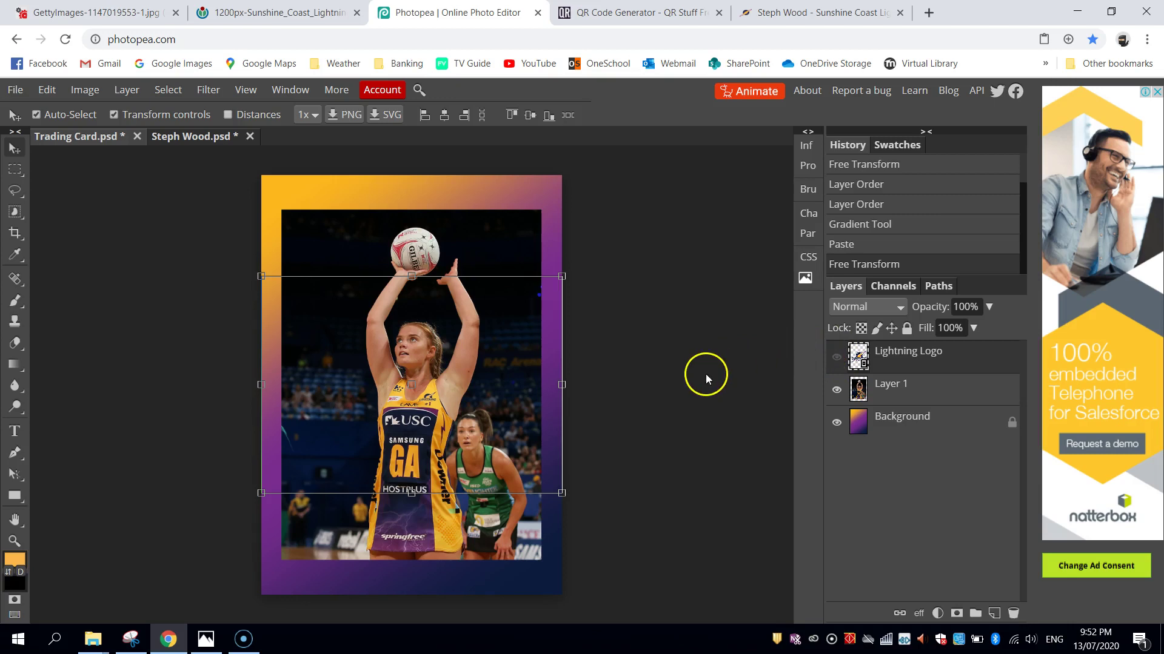
# Rename Layer 1 to the player's name and slightly enlarge the photo within the border
pyautogui.click(898, 385)
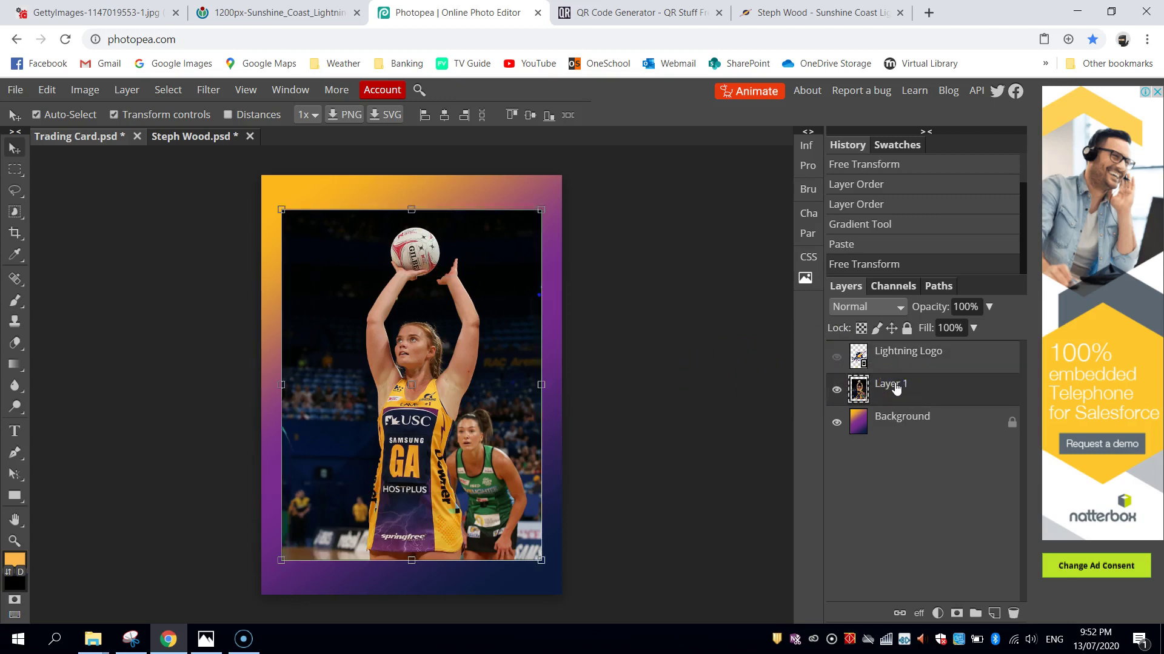
pyautogui.doubleClick(892, 386)
pyautogui.click(942, 401)
pyautogui.write('sTE')
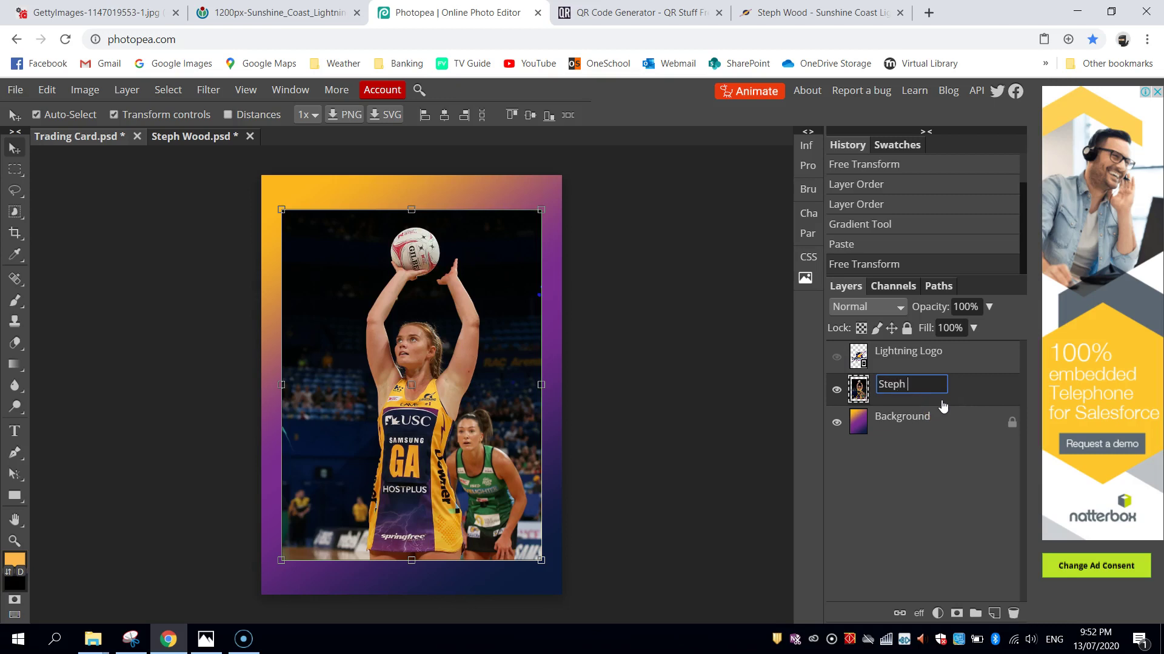
pyautogui.write('d')
pyautogui.press('Return')
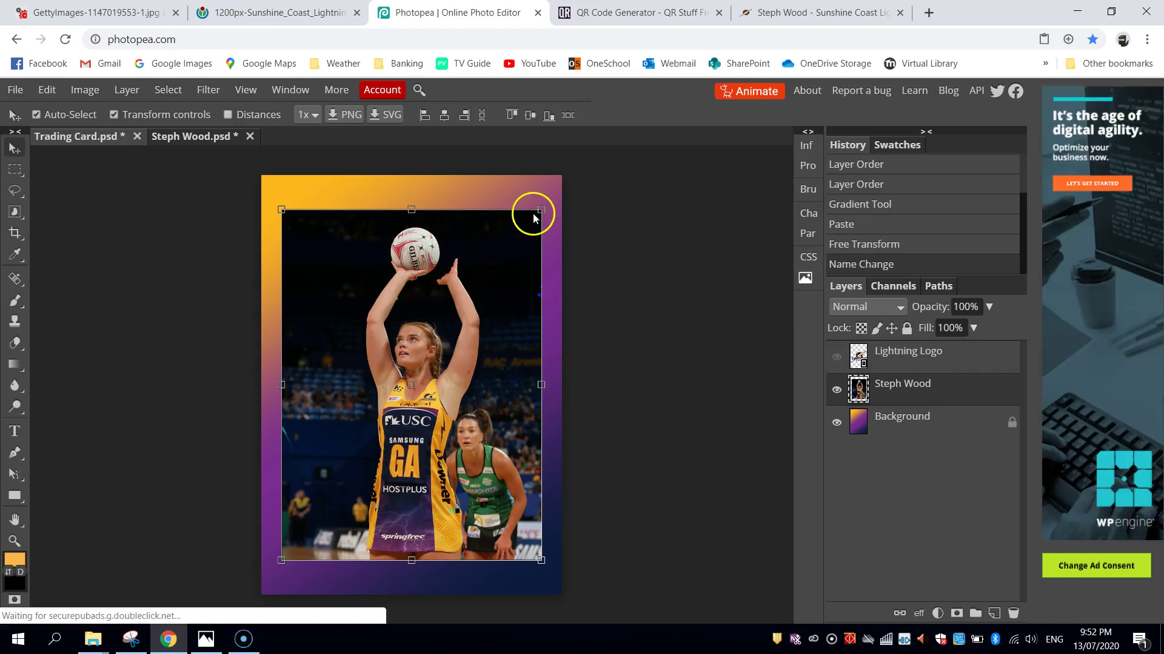
pyautogui.moveTo(540, 210); pyautogui.dragTo(543, 211)
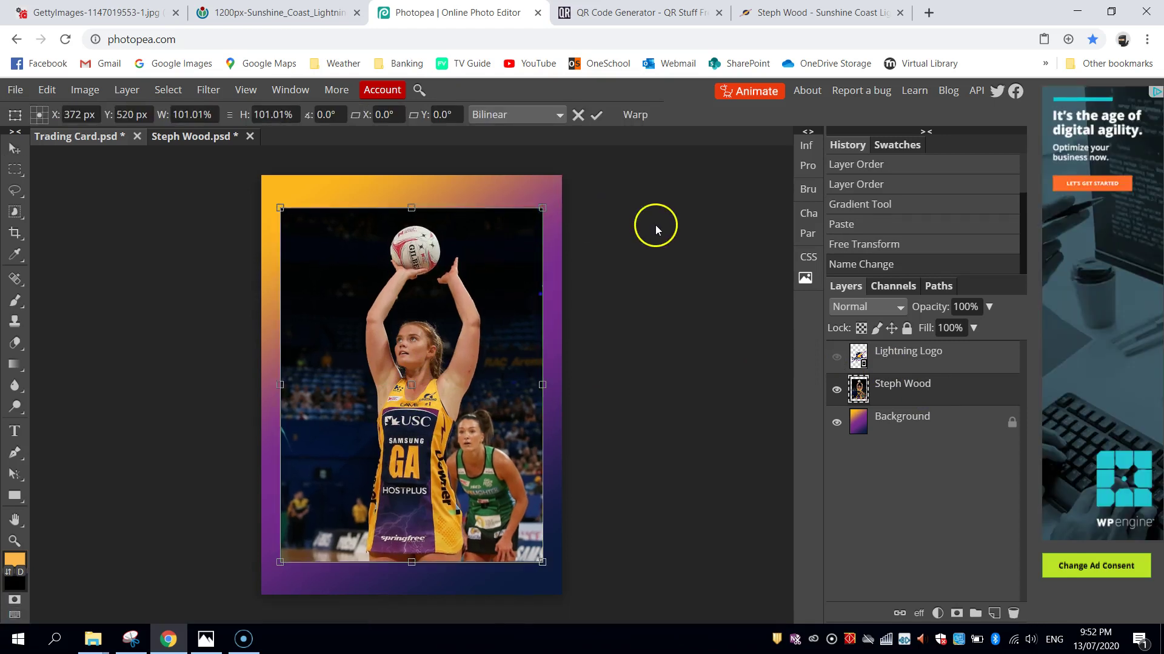
pyautogui.click(596, 118)
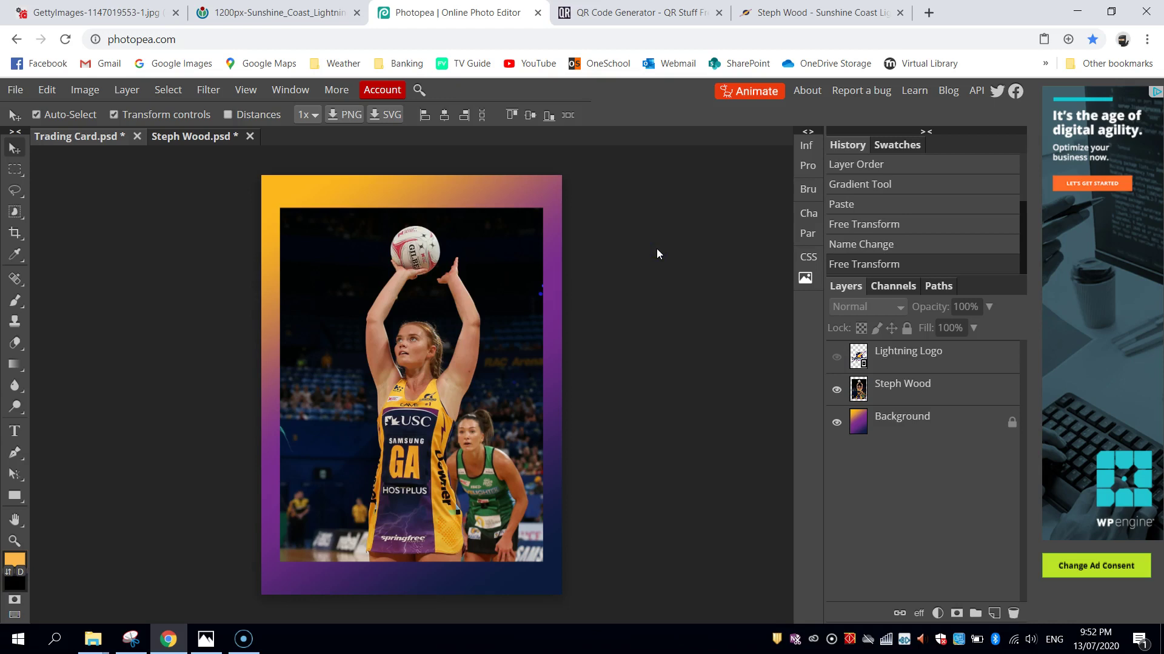
# Add a white Stroke layer style to the player photo
pyautogui.click(507, 300)
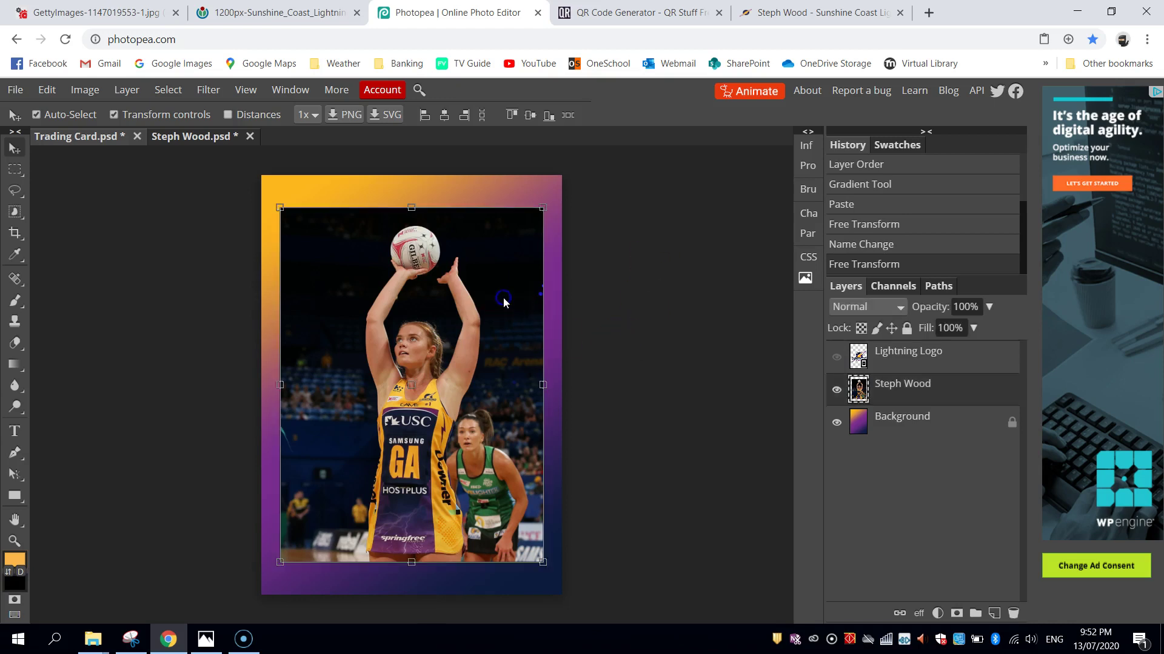
pyautogui.doubleClick(978, 390)
pyautogui.moveTo(756, 218)
pyautogui.mouseDown()
pyautogui.moveTo(739, 209)
pyautogui.moveTo(763, 212)
pyautogui.mouseUp()
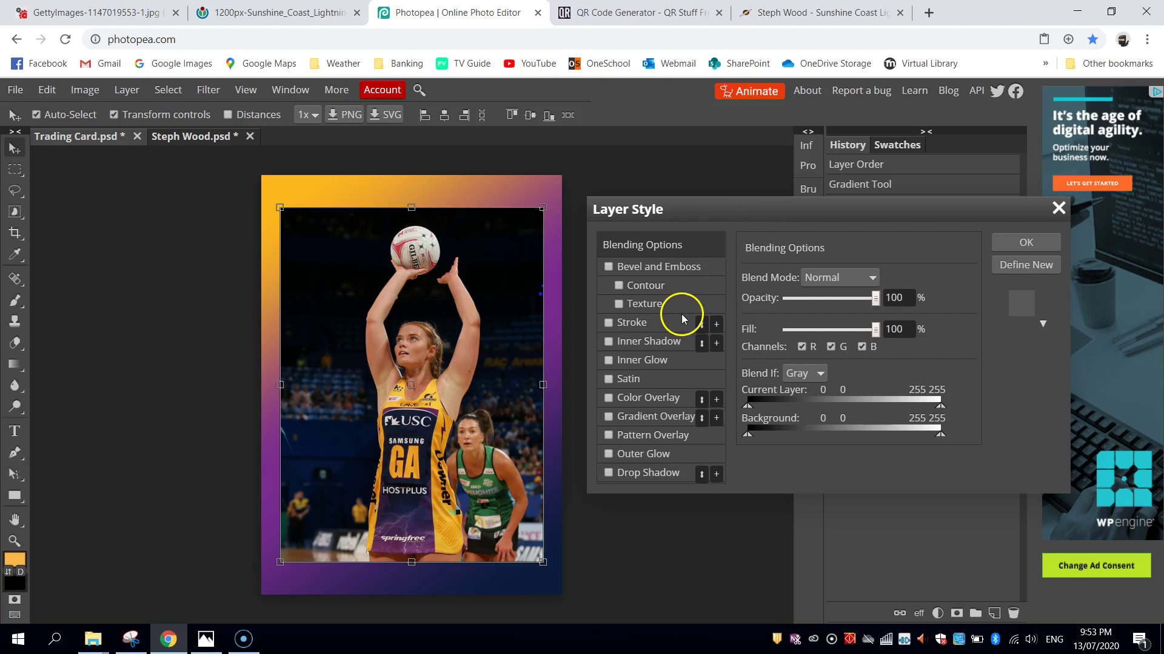
pyautogui.click(631, 325)
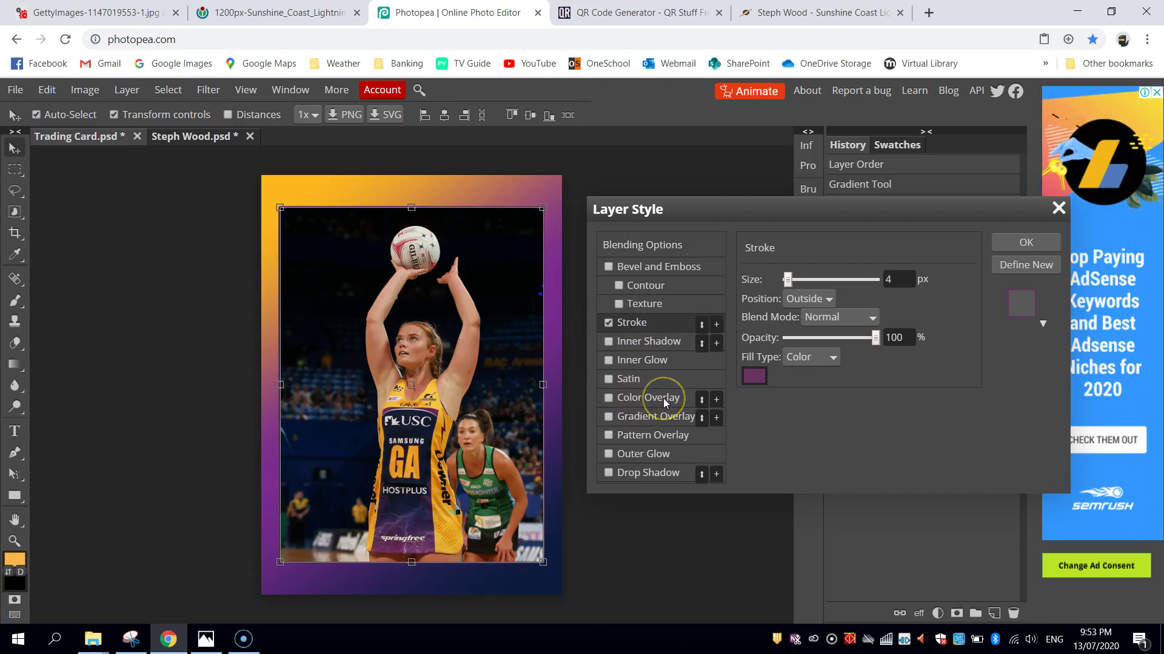
pyautogui.click(747, 377)
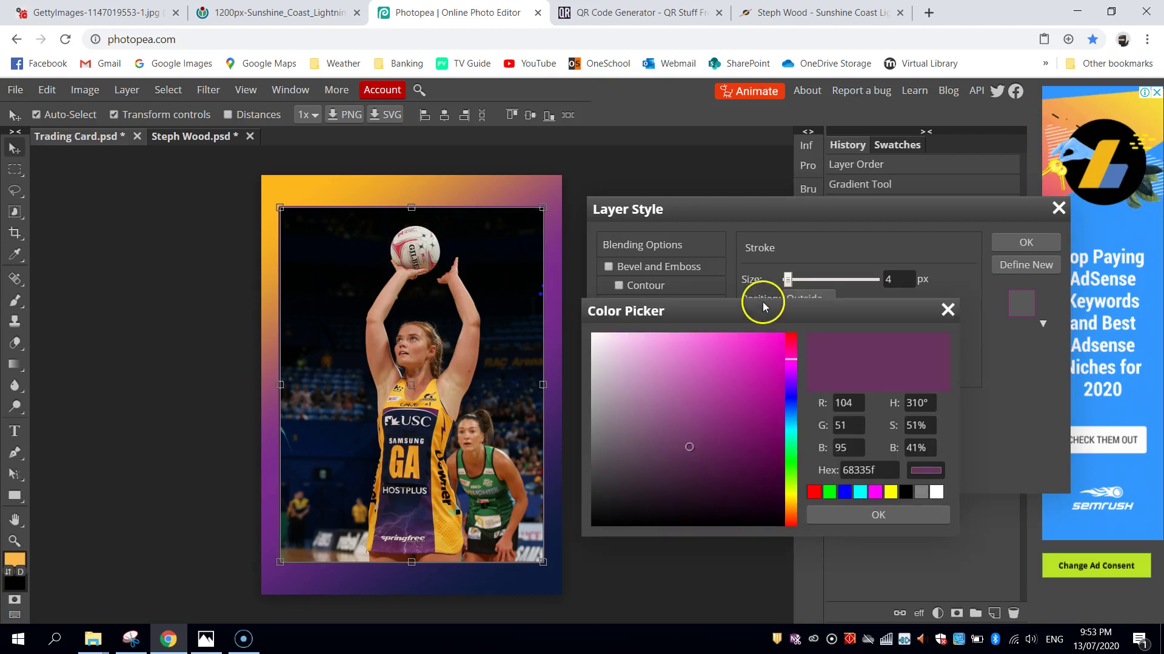
pyautogui.moveTo(760, 303)
pyautogui.mouseDown()
pyautogui.moveTo(775, 443)
pyautogui.moveTo(936, 275)
pyautogui.moveTo(909, 237)
pyautogui.mouseUp()
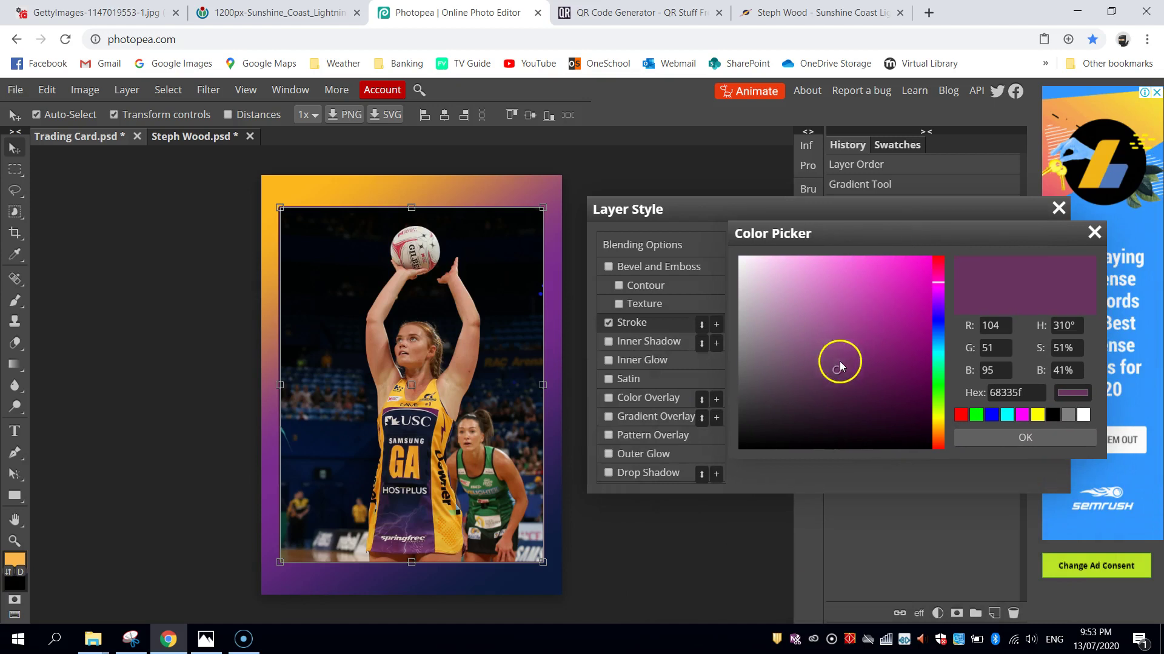
pyautogui.click(824, 353)
pyautogui.moveTo(811, 338); pyautogui.dragTo(711, 222)
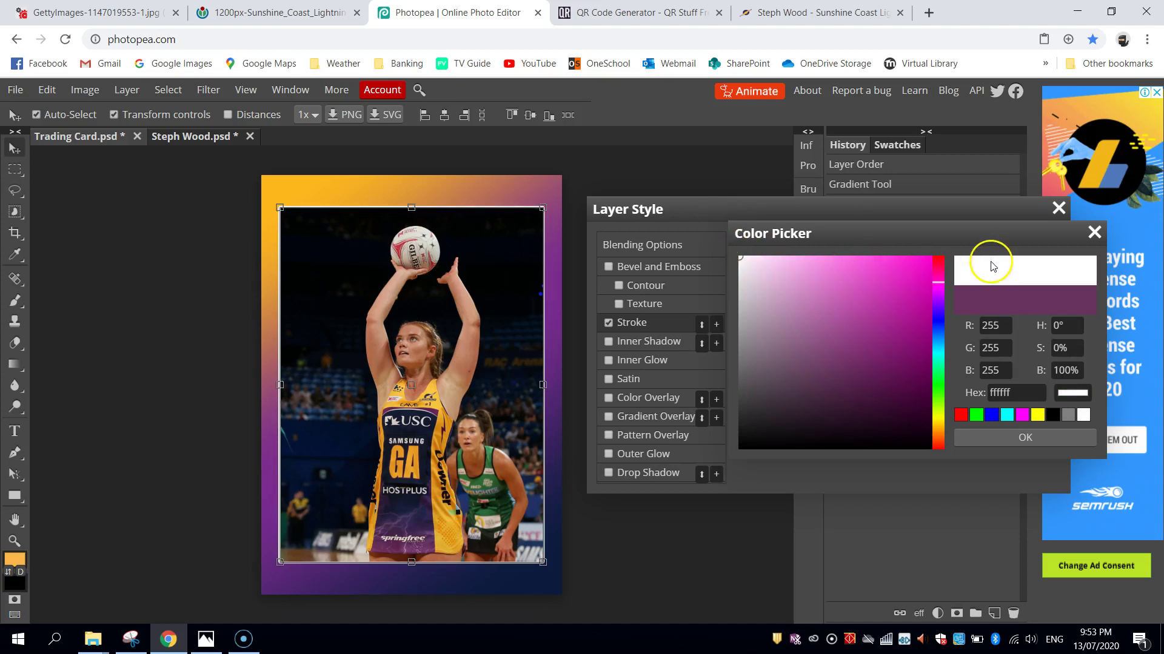
pyautogui.click(986, 438)
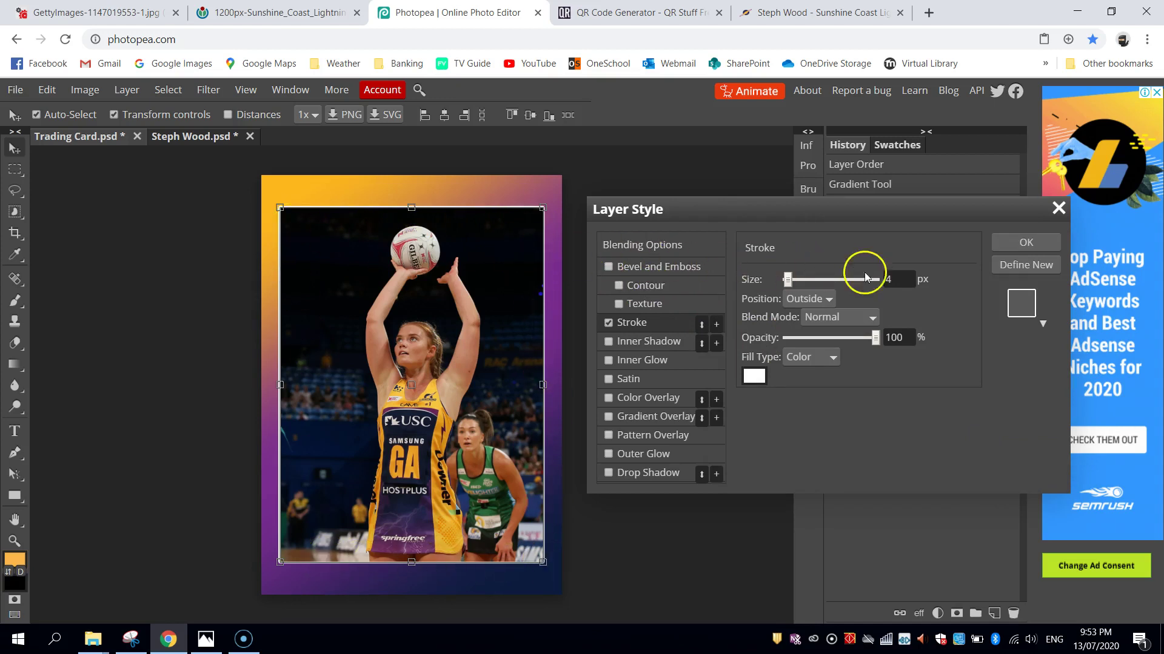
# Set the photo's white stroke to Inside position at 10 px size
pyautogui.doubleClick(887, 279)
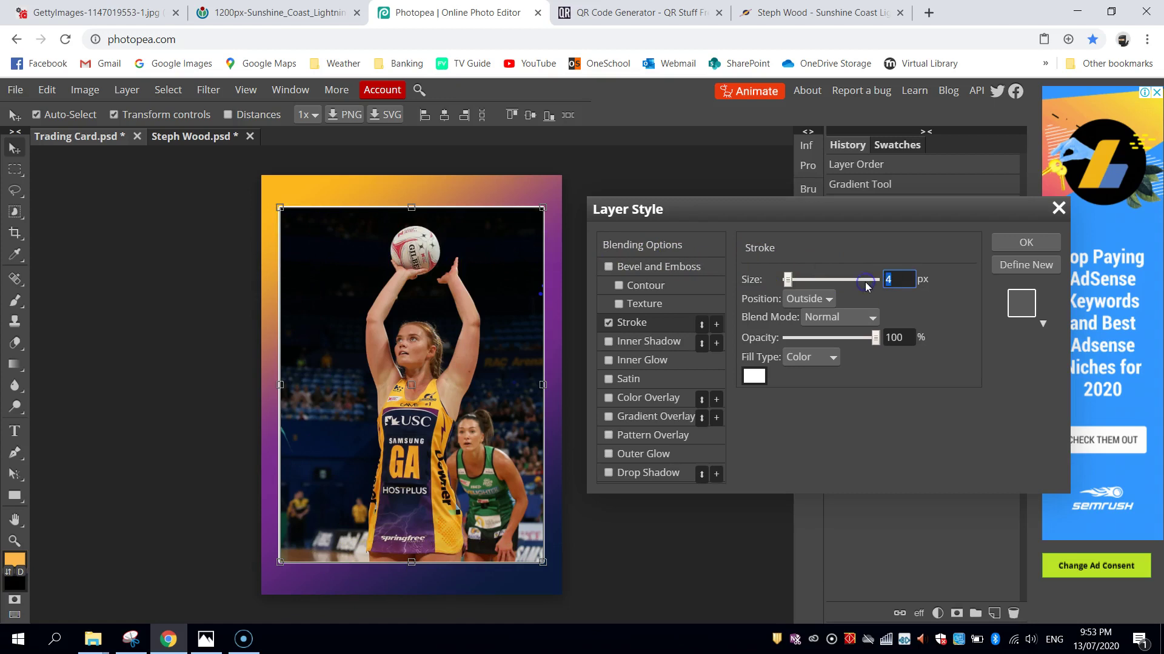
pyautogui.write('5')
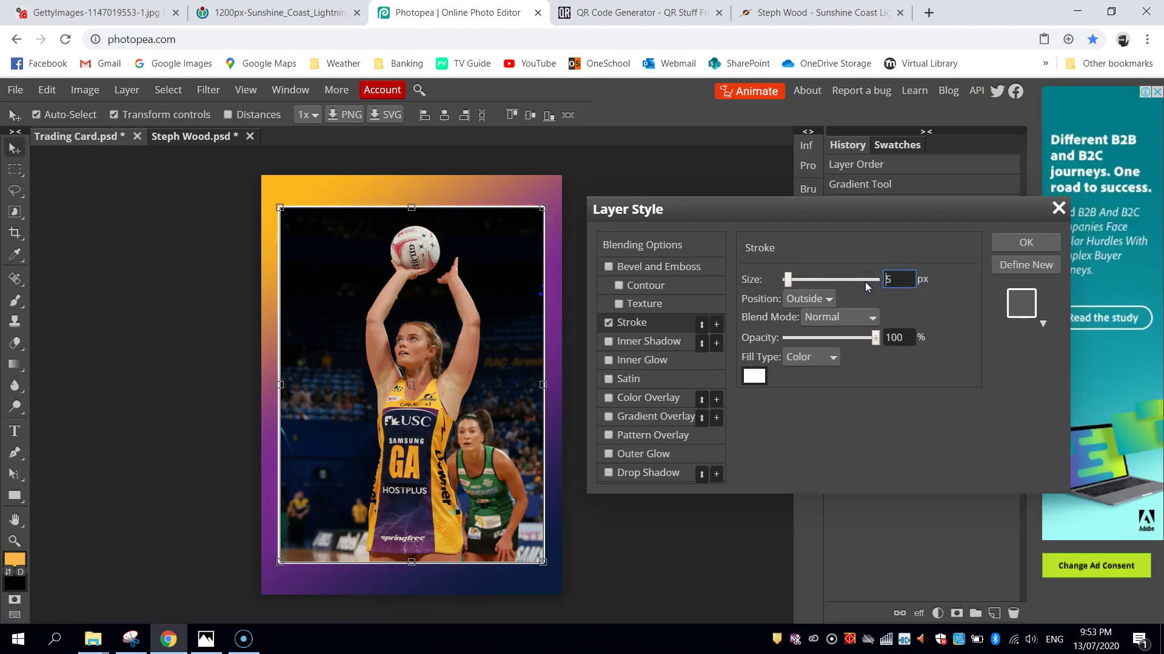
pyautogui.click(812, 304)
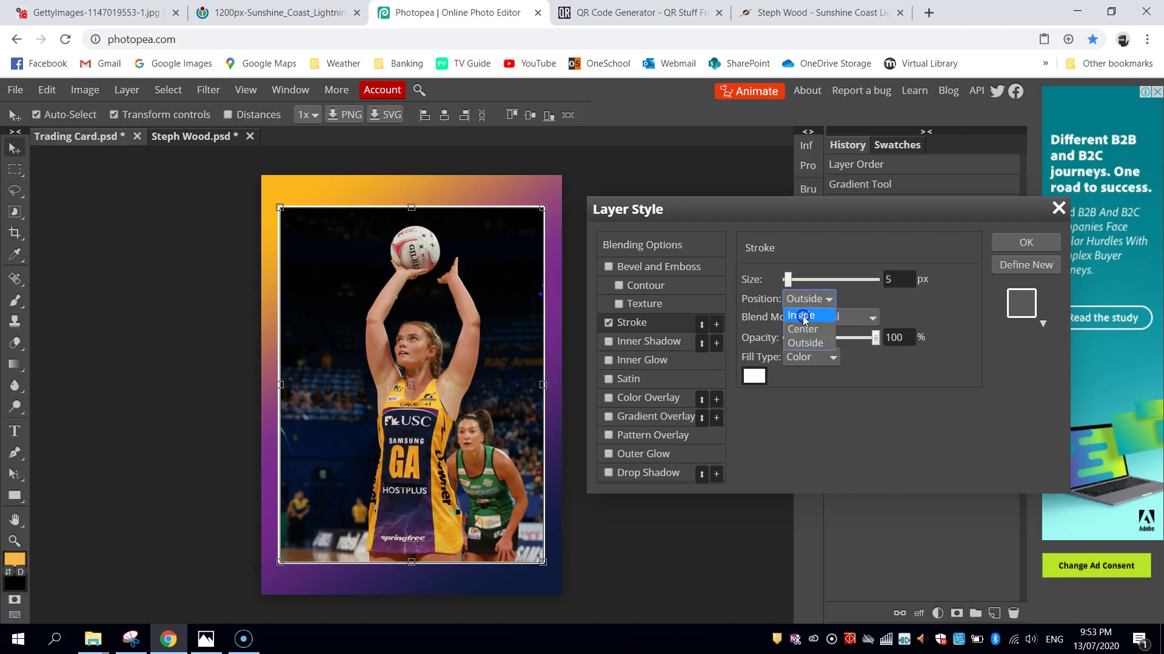
pyautogui.click(804, 316)
pyautogui.click(798, 297)
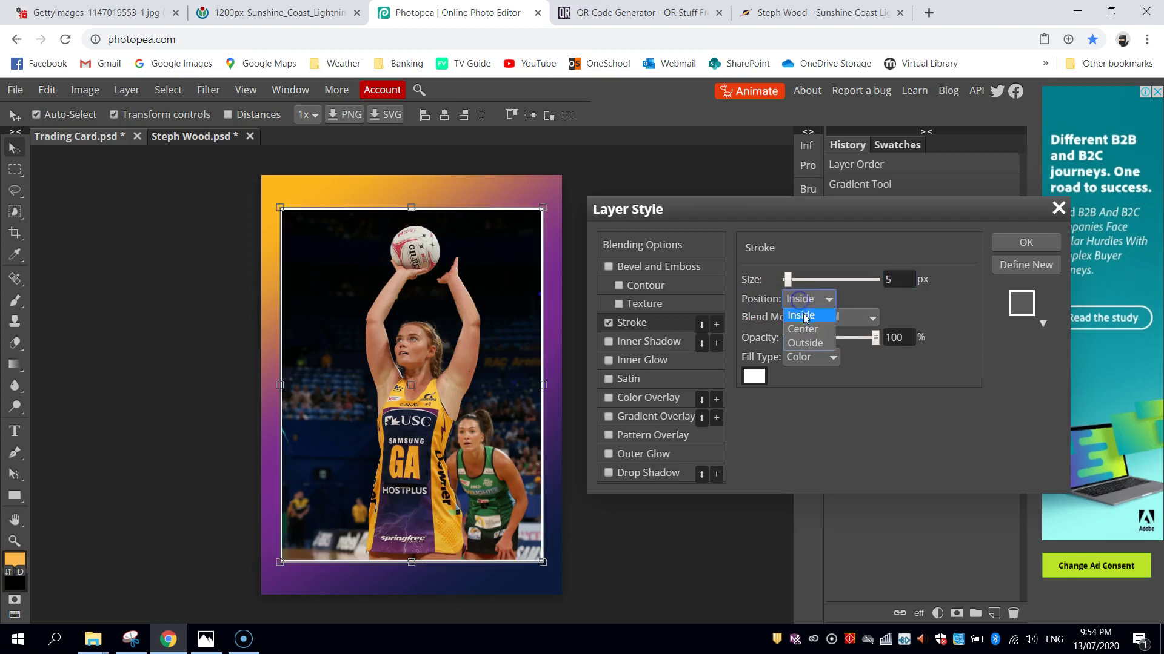
pyautogui.click(806, 339)
pyautogui.moveTo(786, 279); pyautogui.dragTo(801, 281)
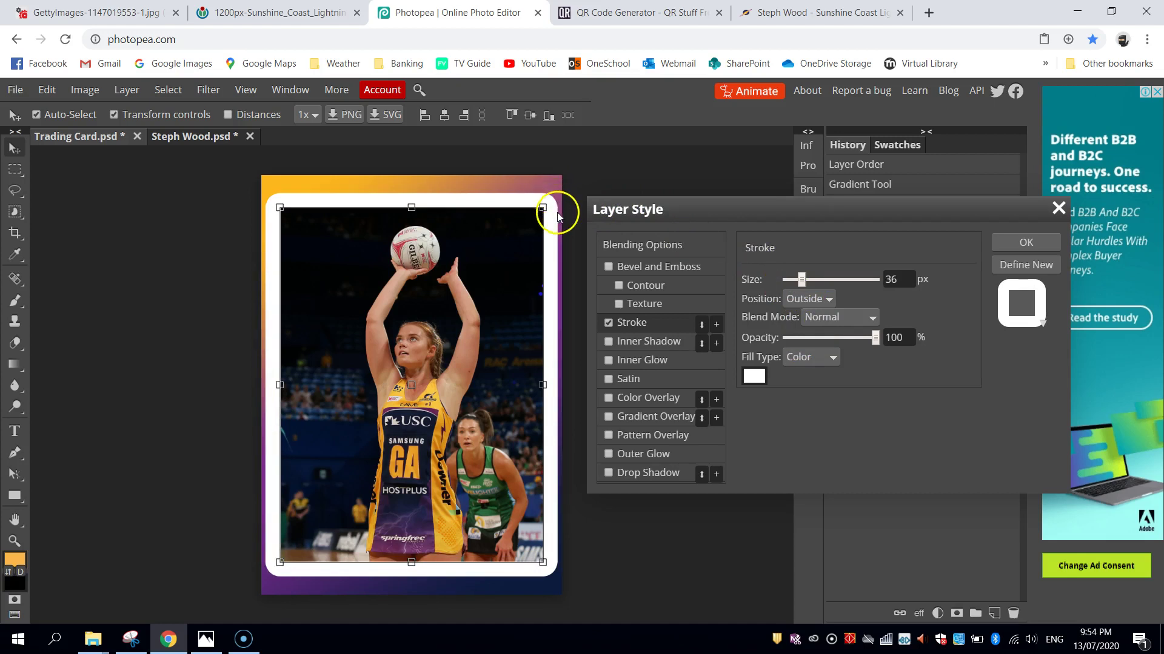
pyautogui.click(794, 298)
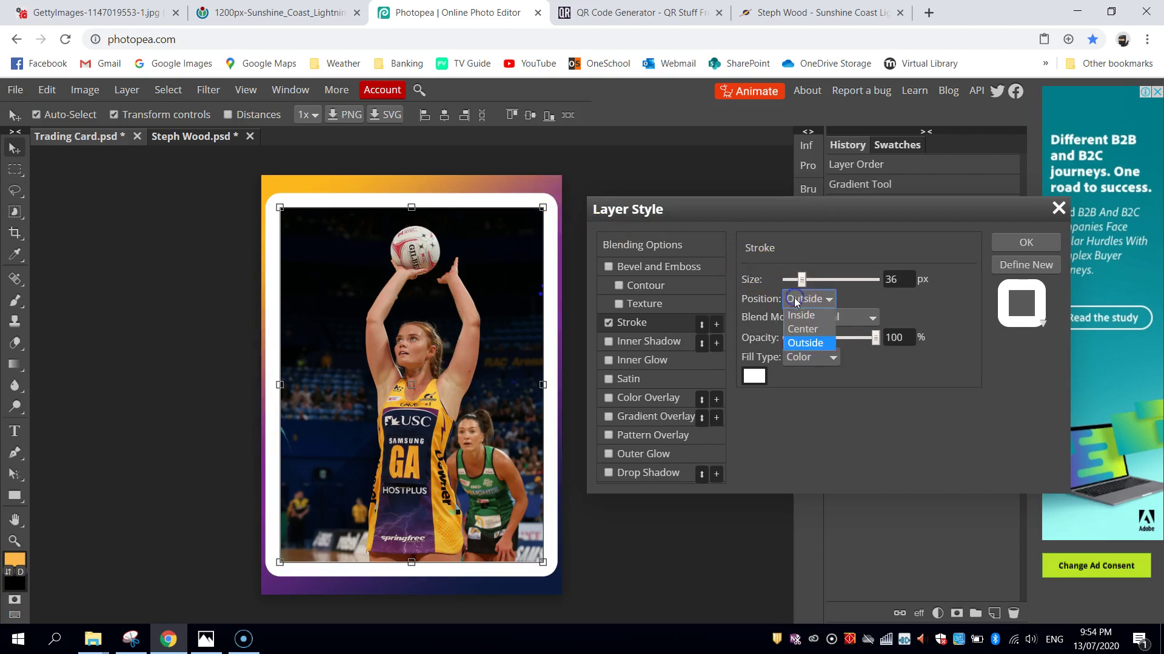
pyautogui.click(799, 316)
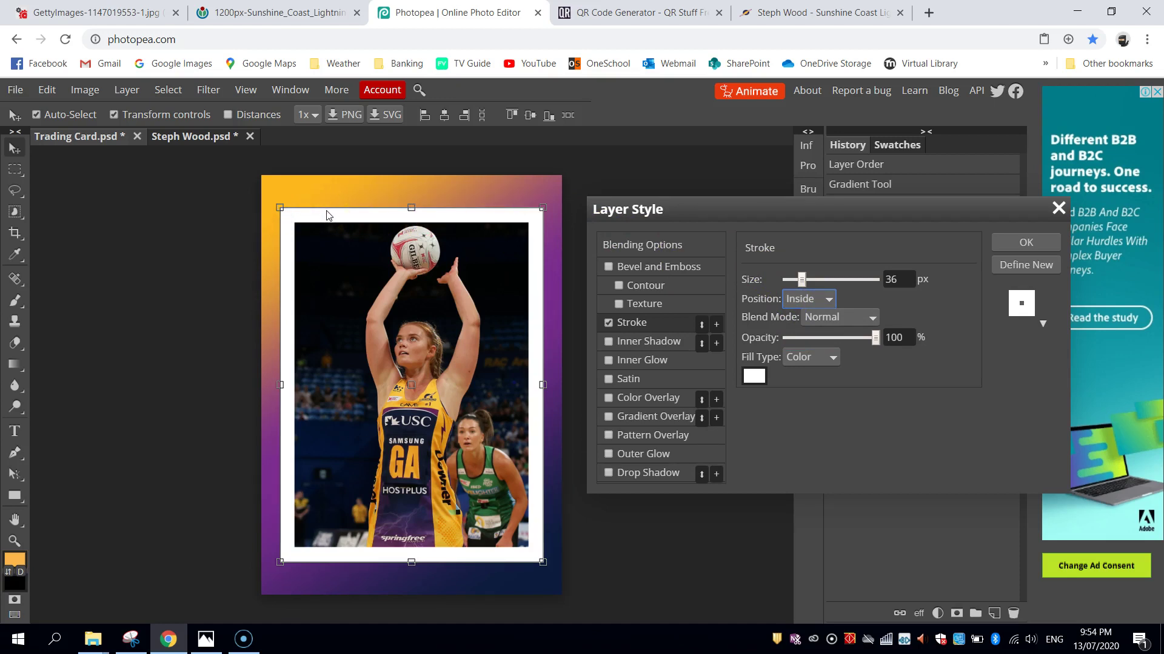
pyautogui.moveTo(802, 279); pyautogui.dragTo(791, 283)
pyautogui.click(898, 279)
pyautogui.write('10')
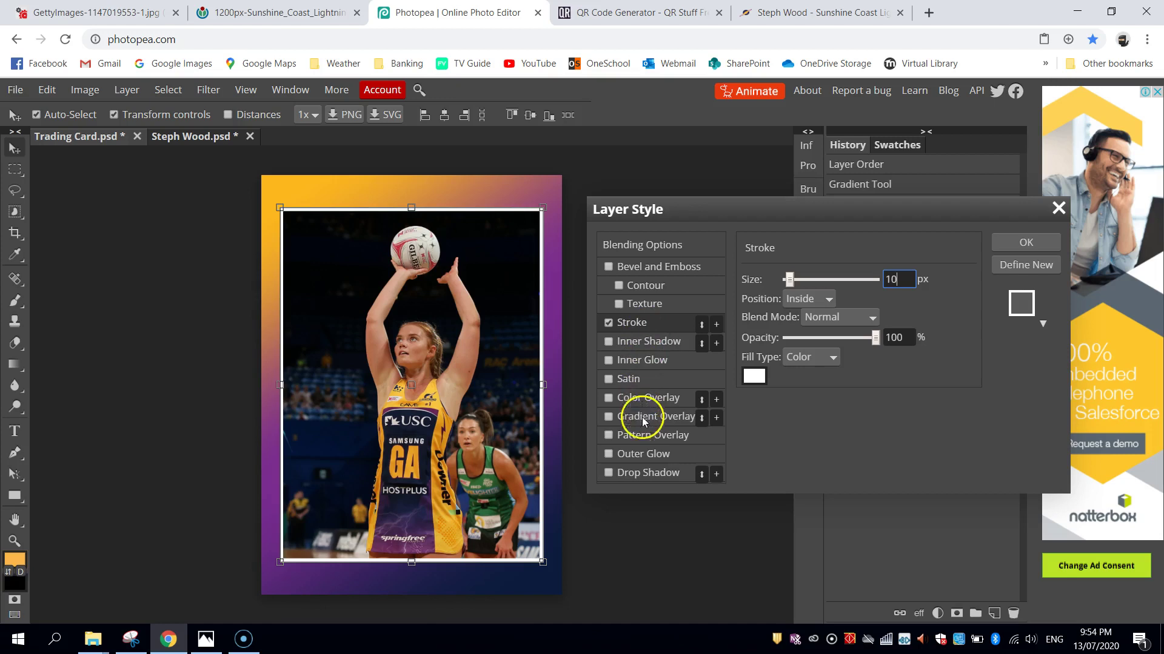
# Add an outer glow at 75% opacity and 35 px size, apply it, and deselect
pyautogui.click(627, 456)
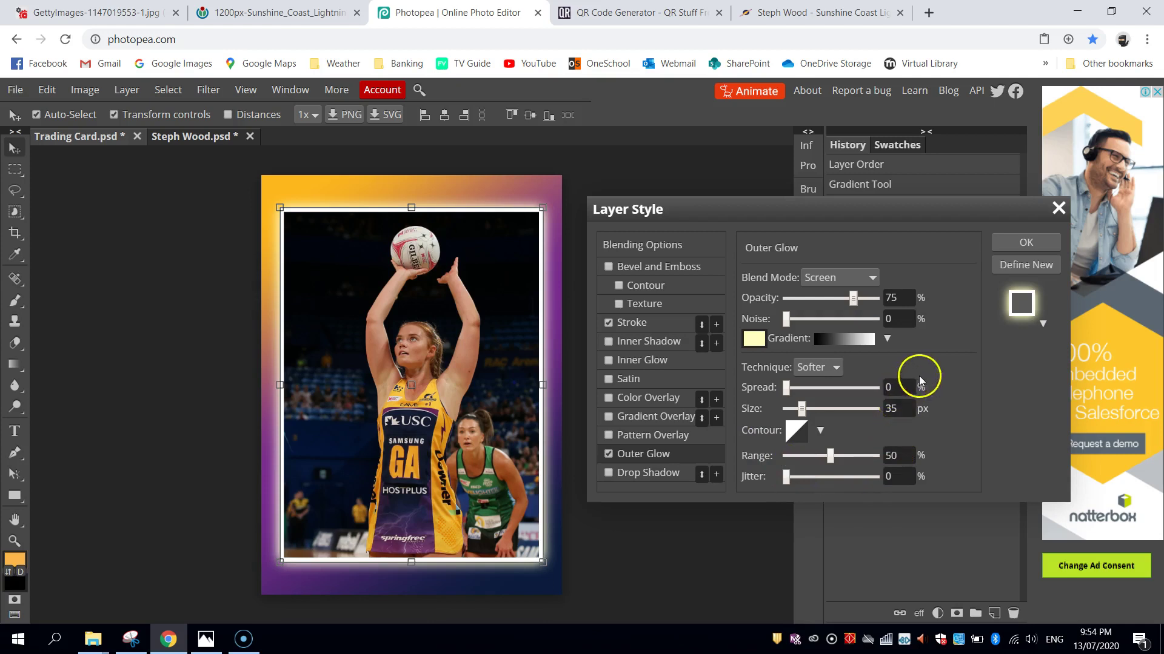
pyautogui.click(899, 296)
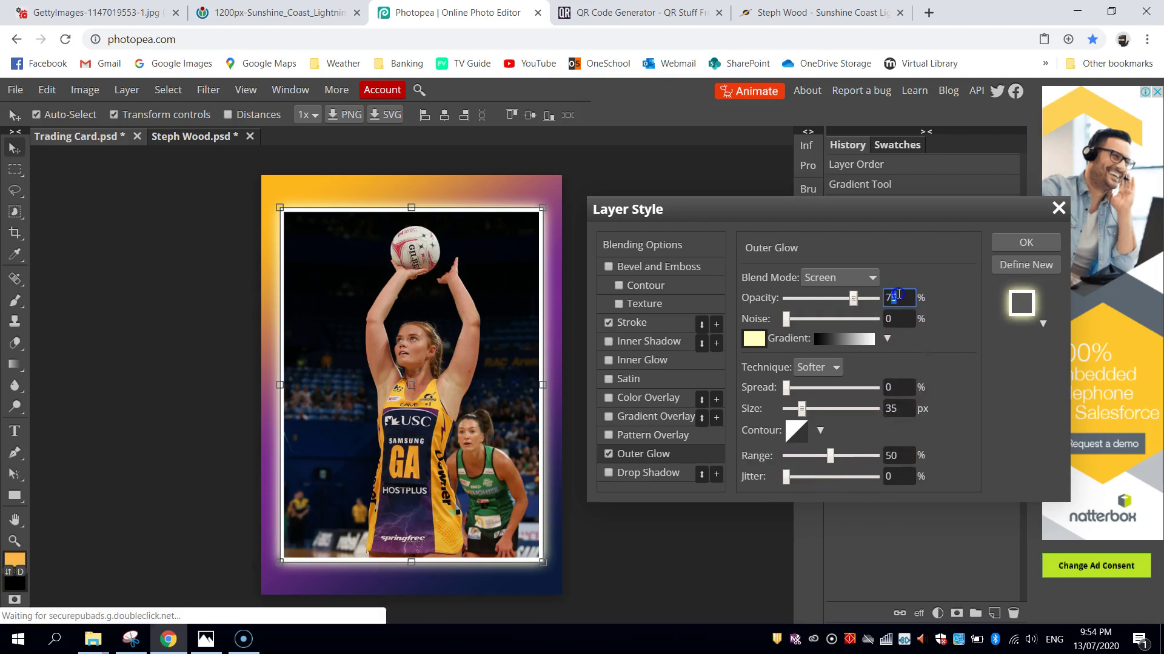
pyautogui.moveTo(905, 408); pyautogui.dragTo(875, 410)
pyautogui.click(915, 406)
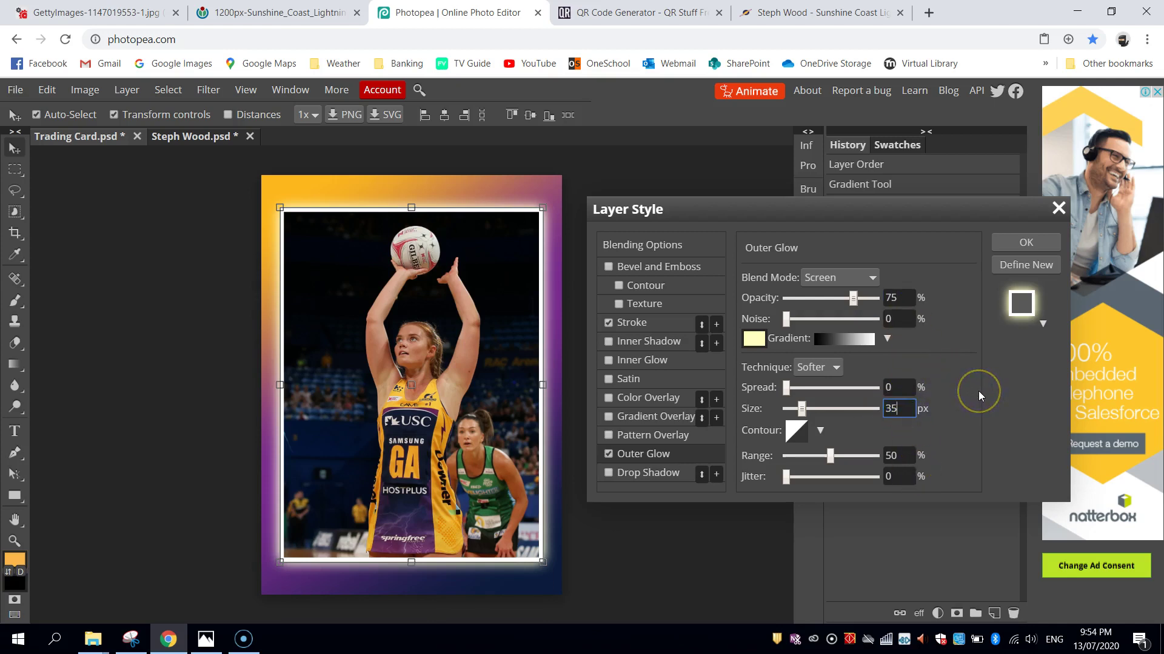
pyautogui.click(1026, 243)
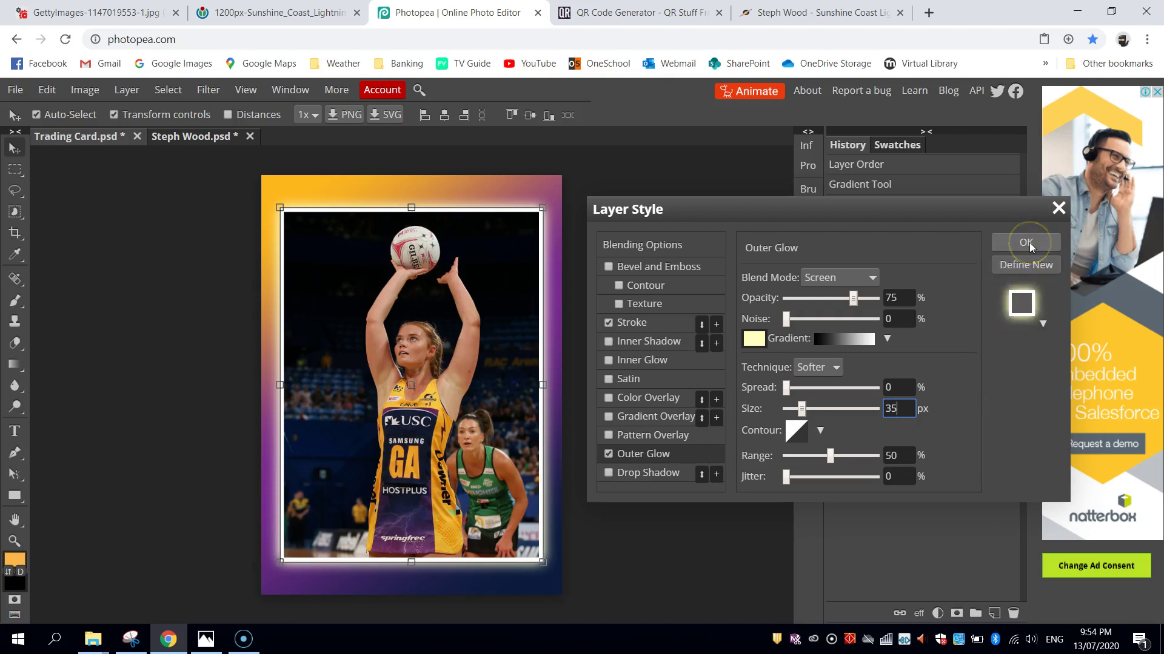
pyautogui.click(147, 210)
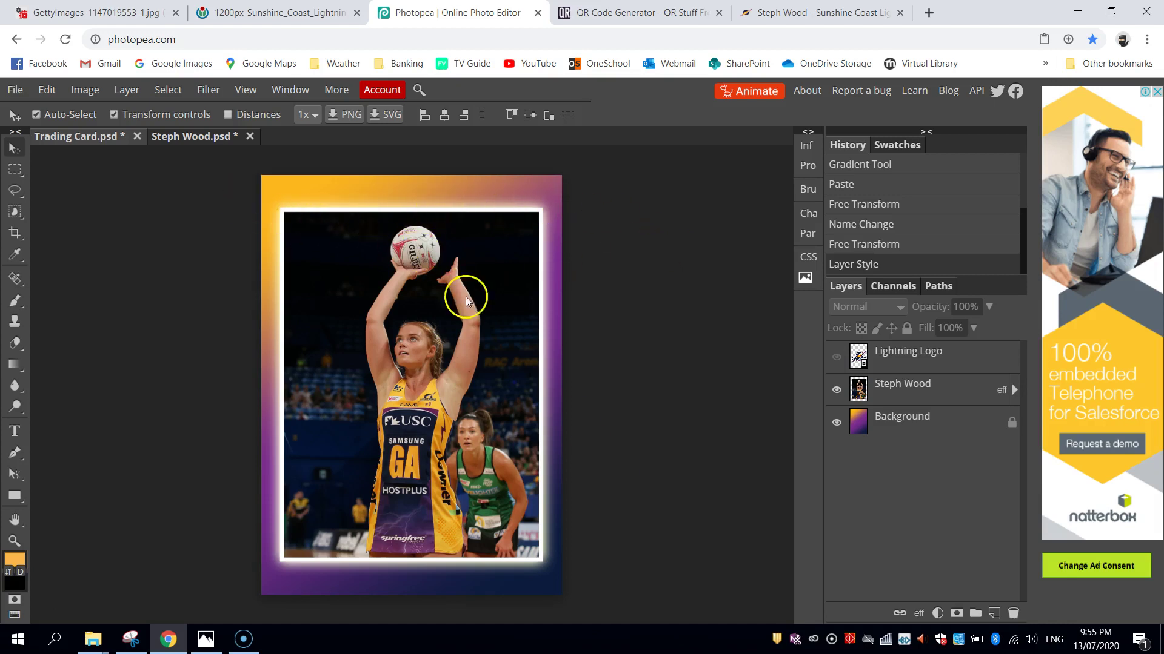
# Type the heading SHARPSHOOTERS in Poller One at the card's top-left
pyautogui.click(14, 432)
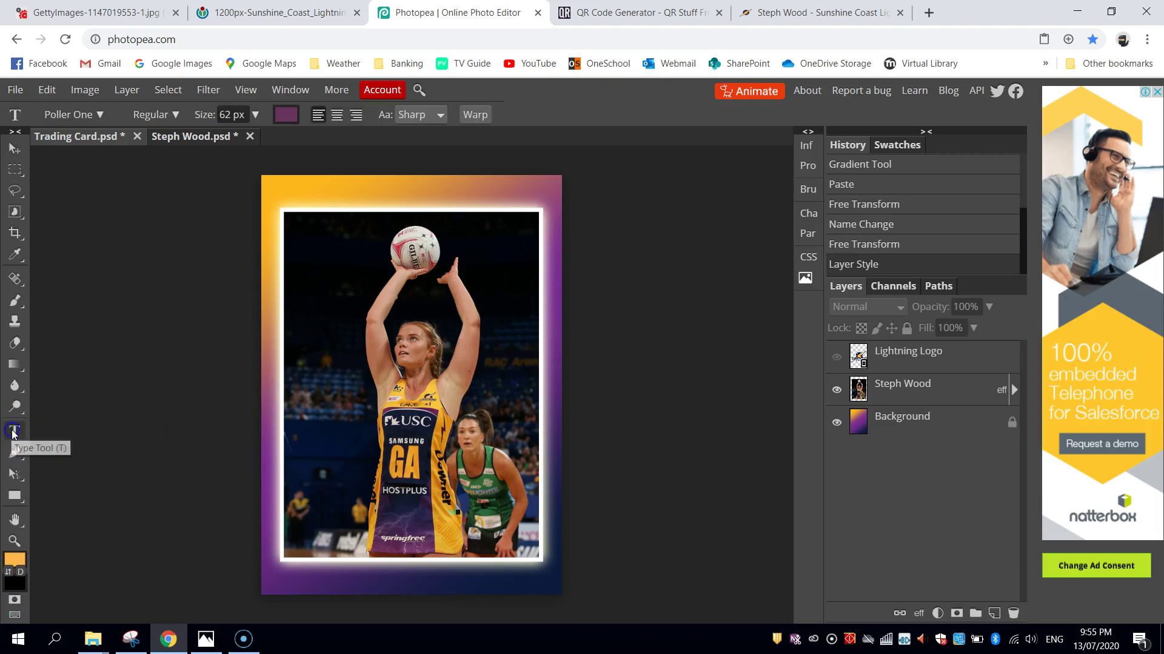
pyautogui.click(289, 191)
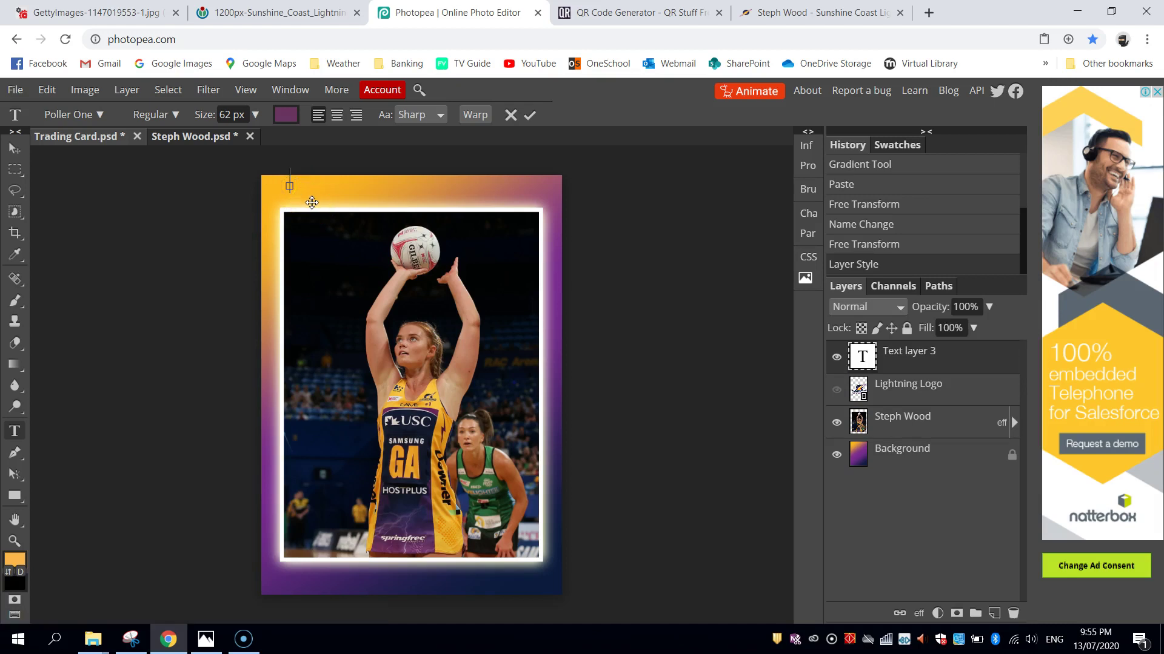
pyautogui.write('SHARPSHOOTERS')
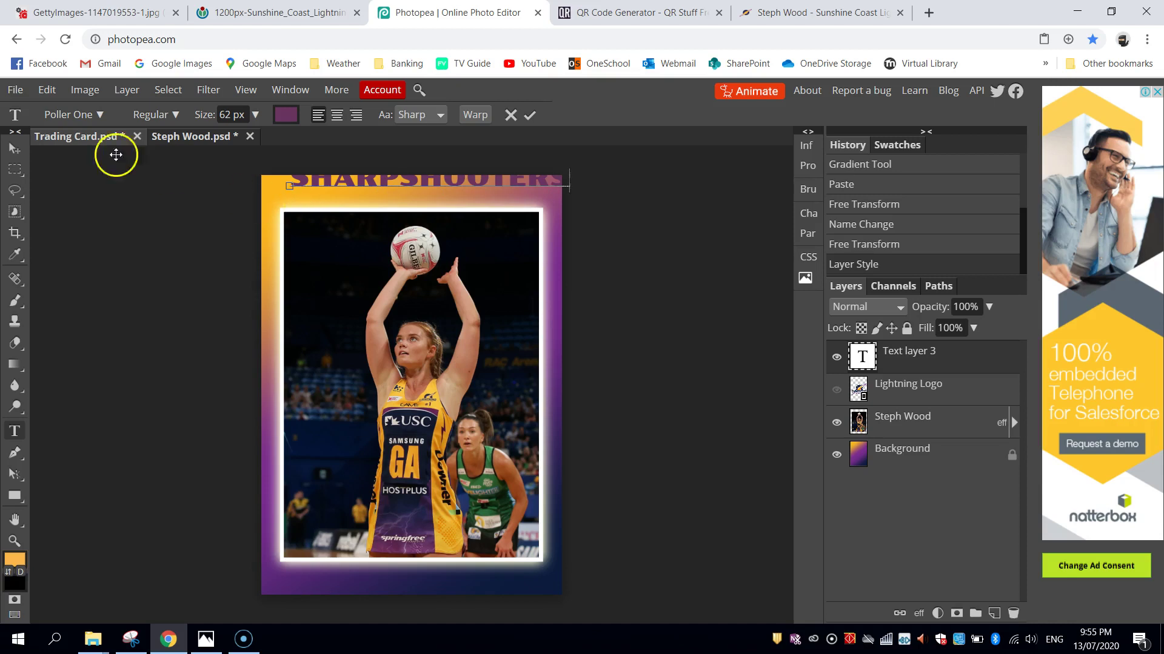
pyautogui.click(100, 115)
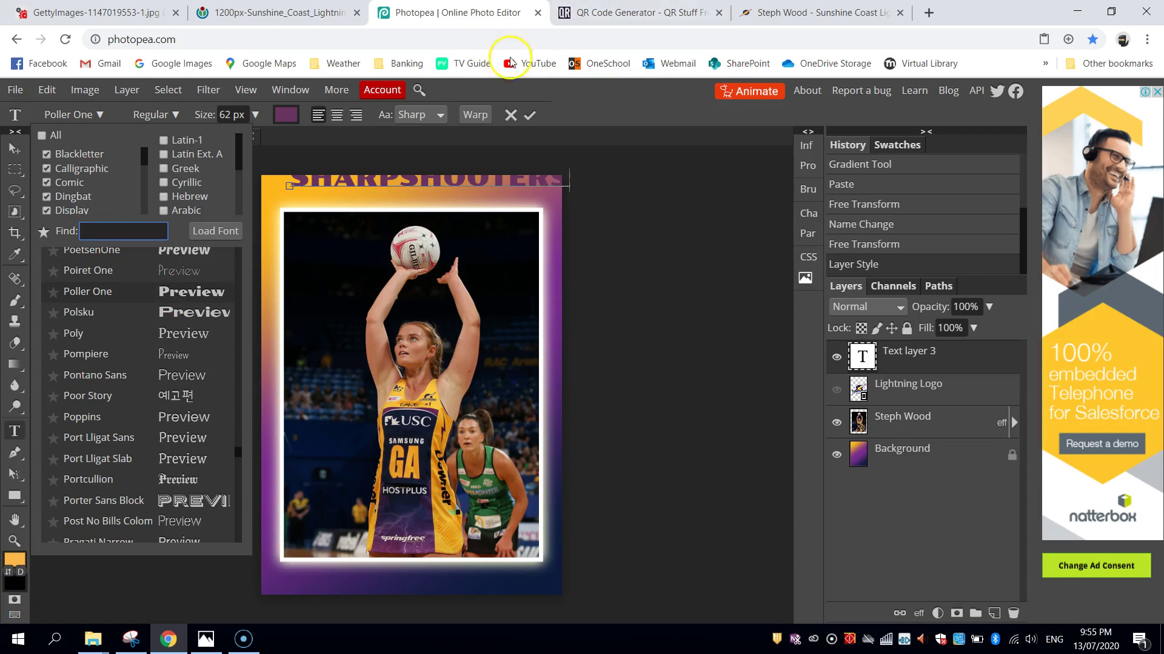
pyautogui.click(610, 104)
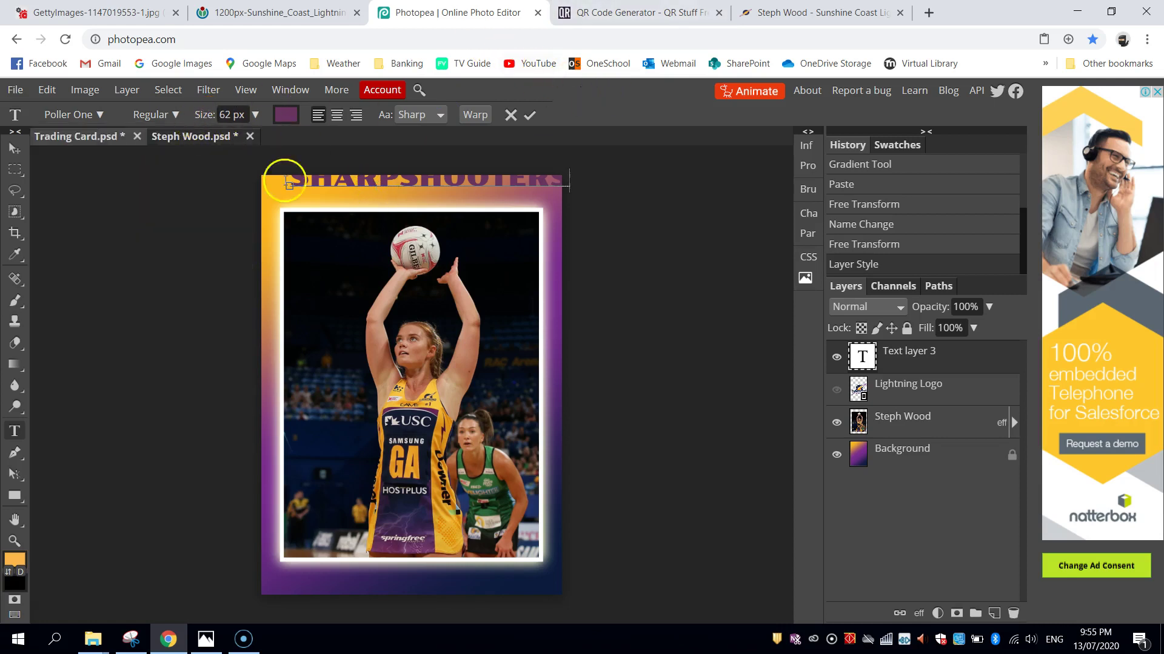
pyautogui.click(12, 147)
# Move the SHARPSHOOTERS heading along the card's top edge and select its text
pyautogui.moveTo(366, 177); pyautogui.dragTo(351, 194)
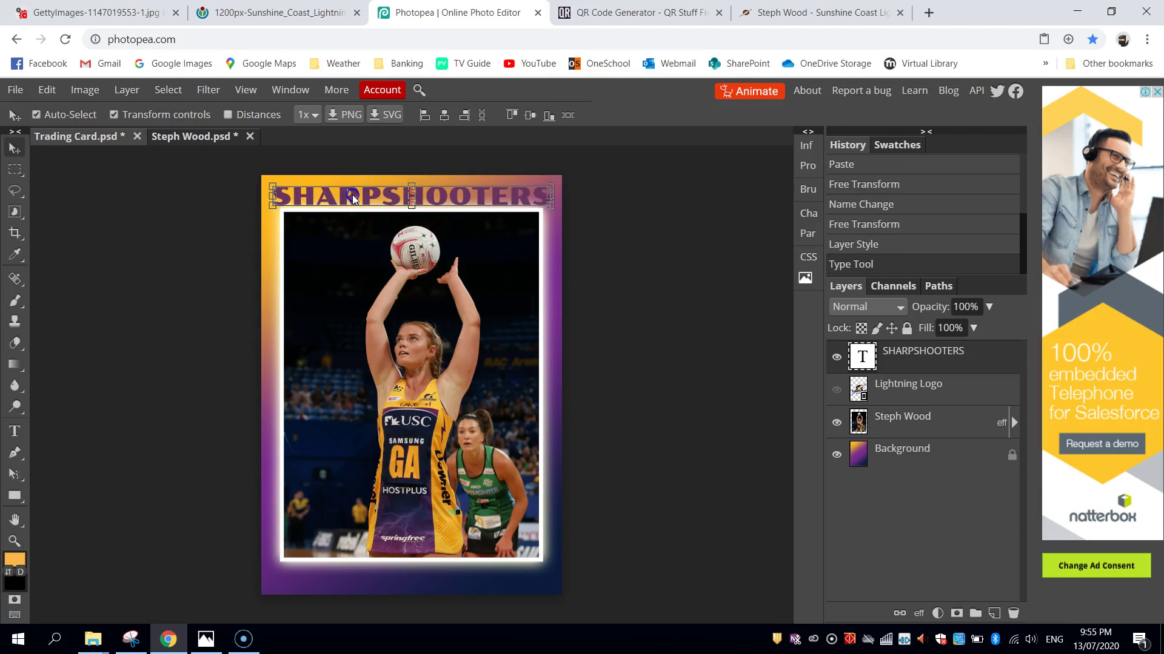
pyautogui.click(372, 192)
pyautogui.doubleClick(371, 200)
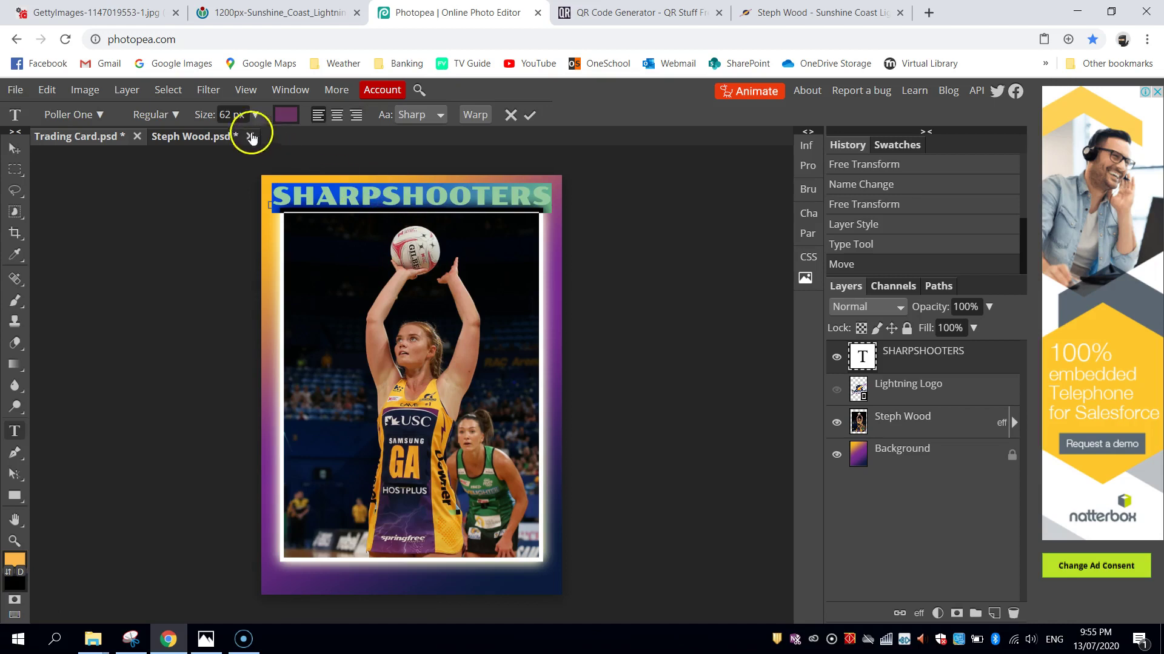
# Colour the heading text dark purple 5d2448, sampled from the player's jersey, and commit
pyautogui.click(287, 182)
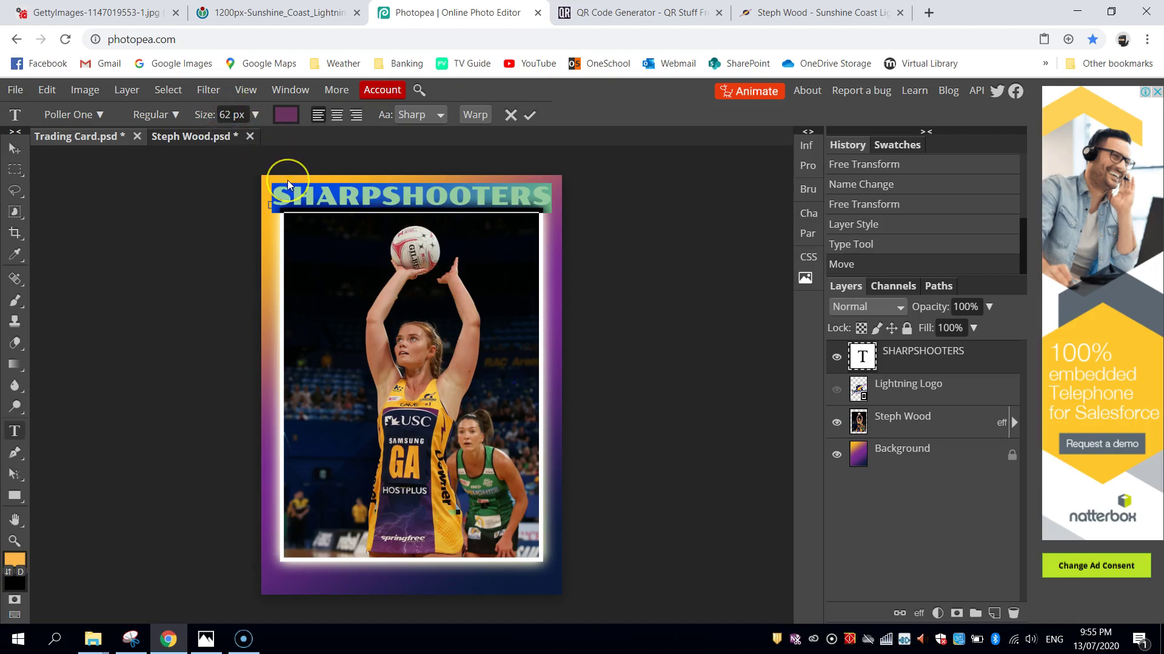
pyautogui.click(286, 117)
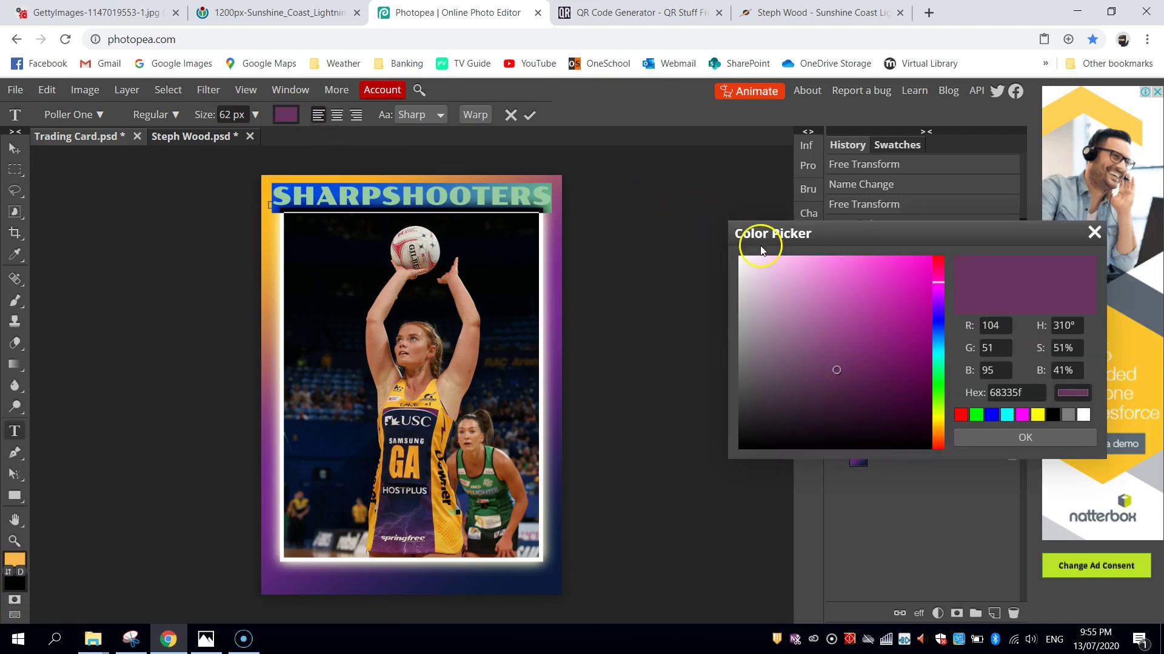
pyautogui.moveTo(757, 232); pyautogui.dragTo(642, 169)
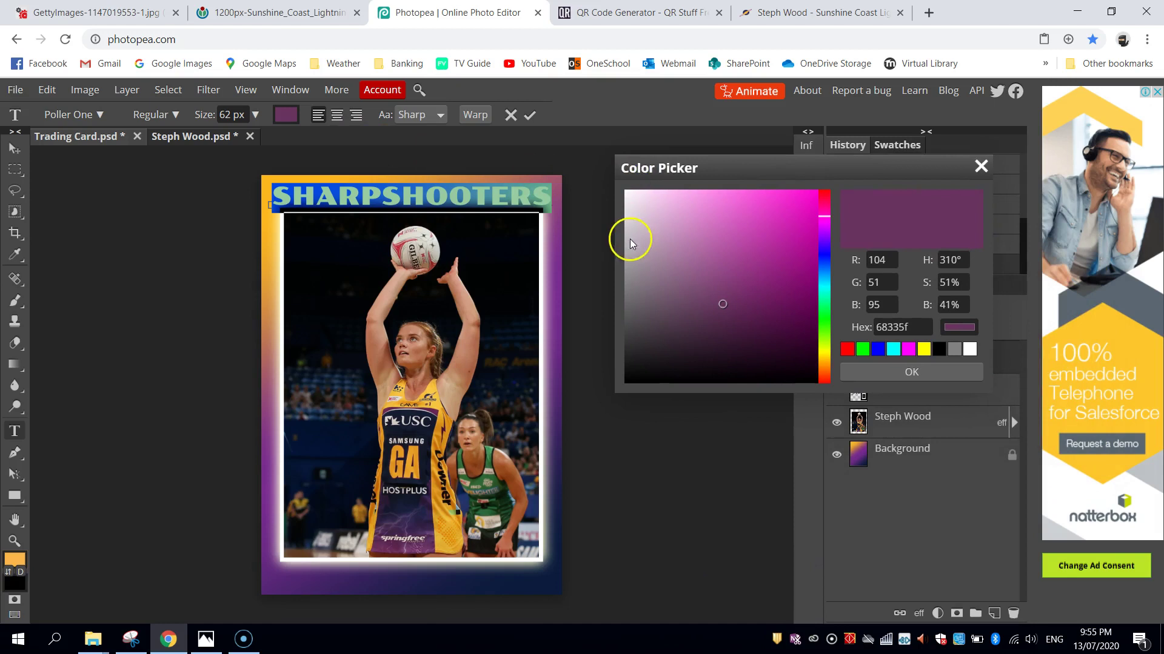
pyautogui.click(557, 276)
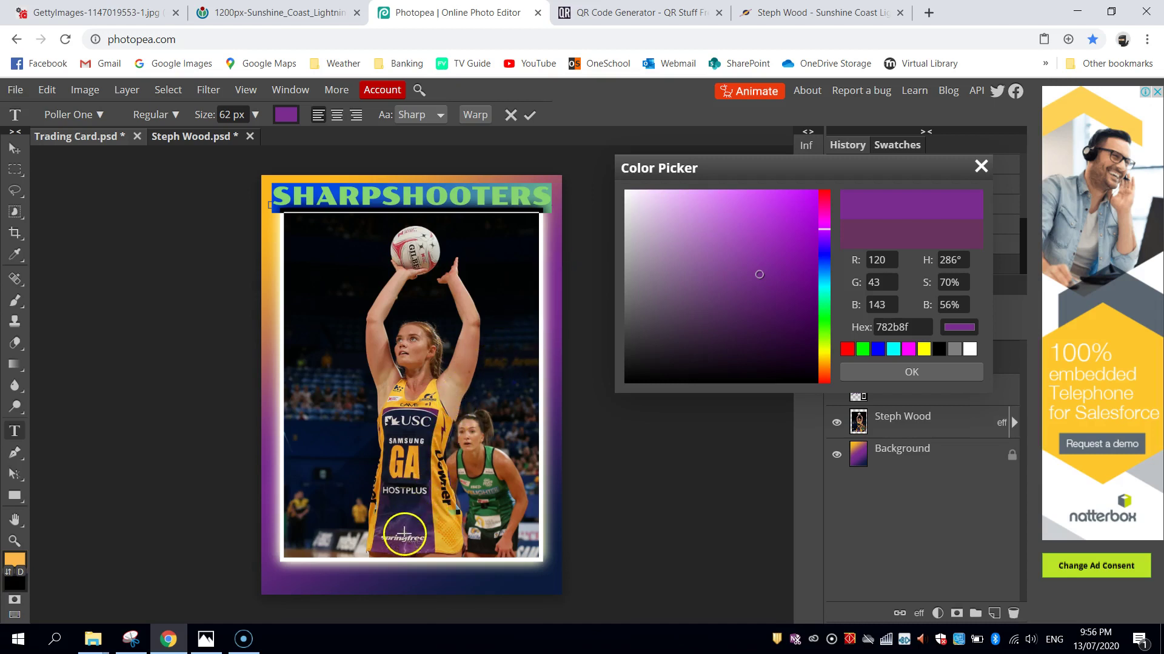
pyautogui.click(380, 548)
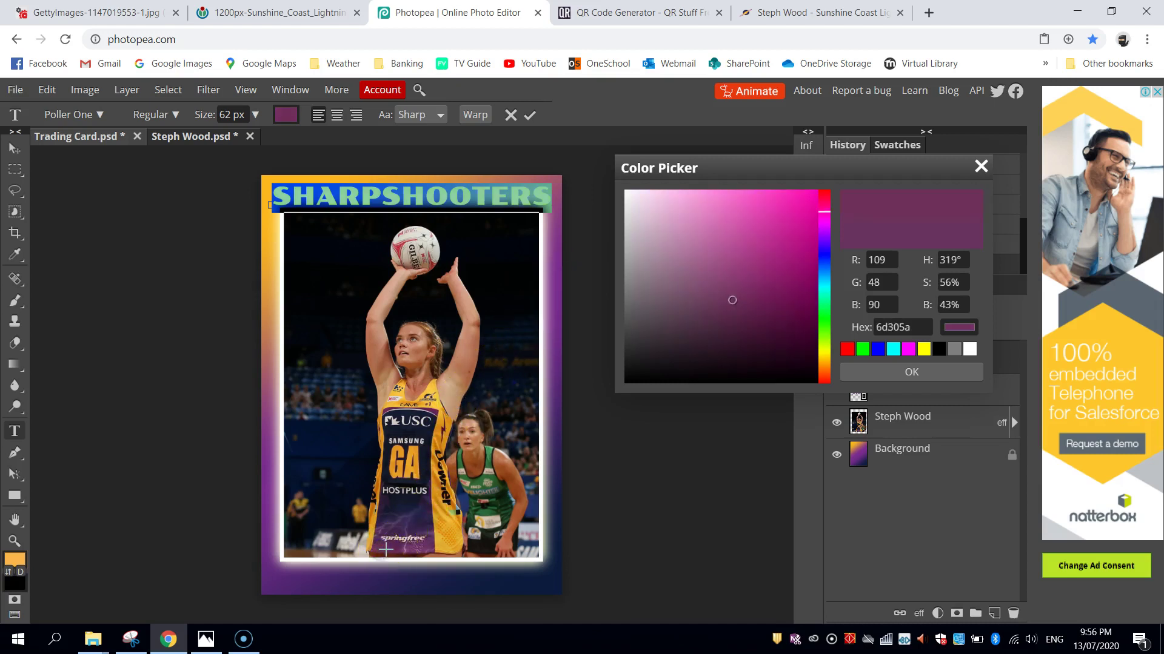
pyautogui.click(395, 548)
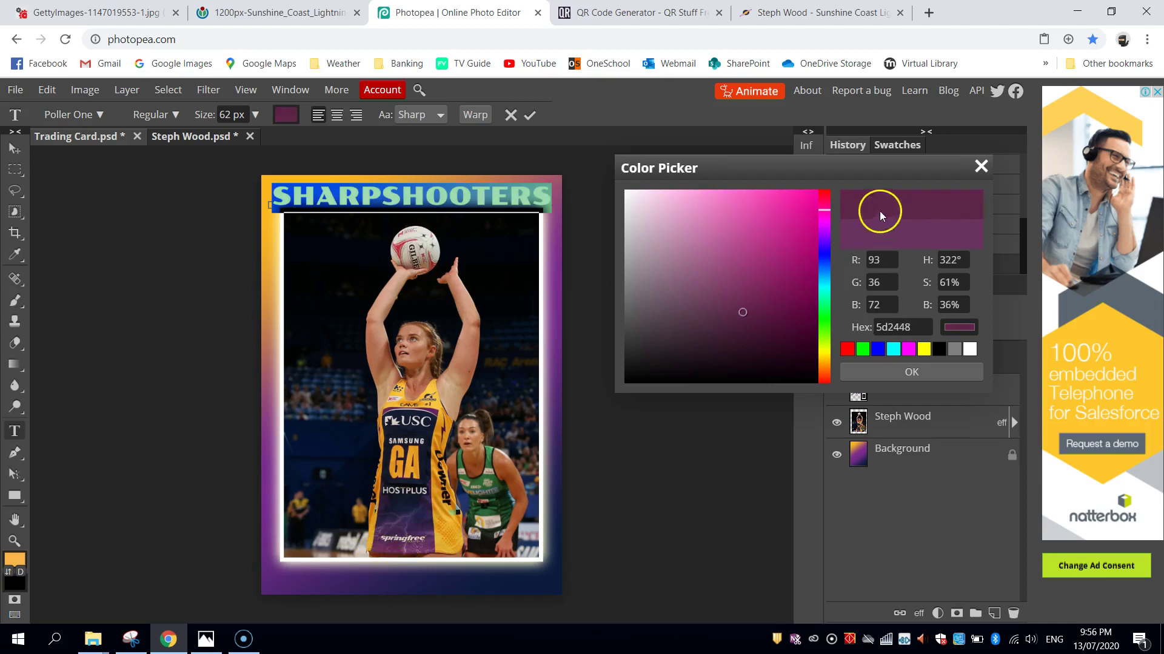
pyautogui.click(910, 372)
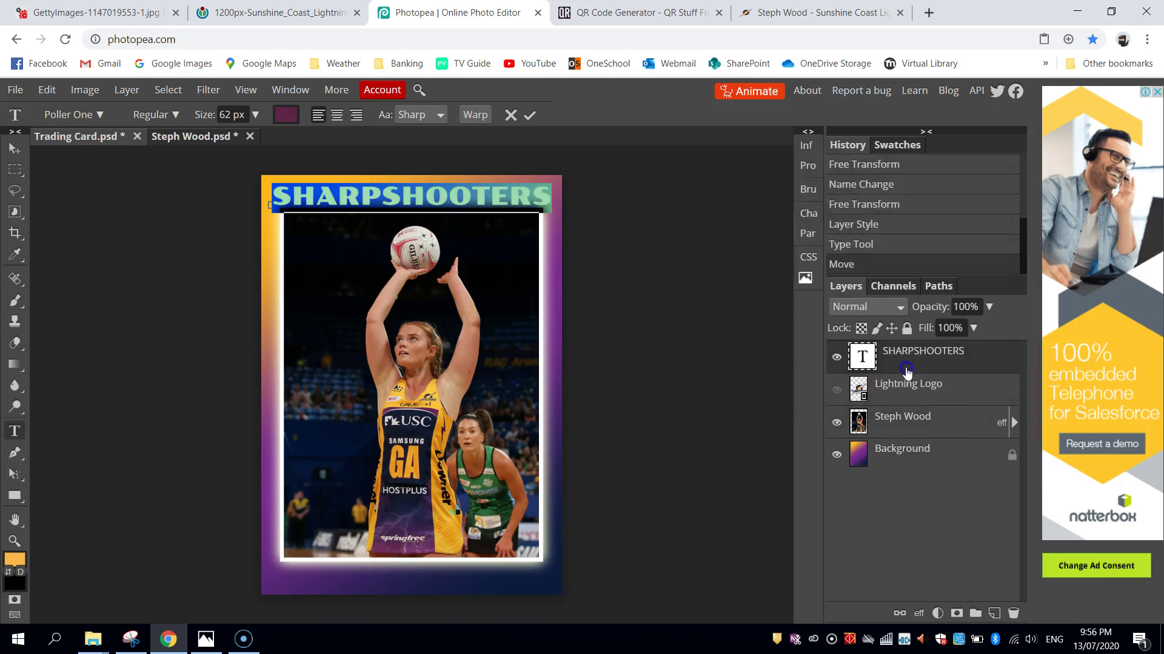
pyautogui.click(471, 200)
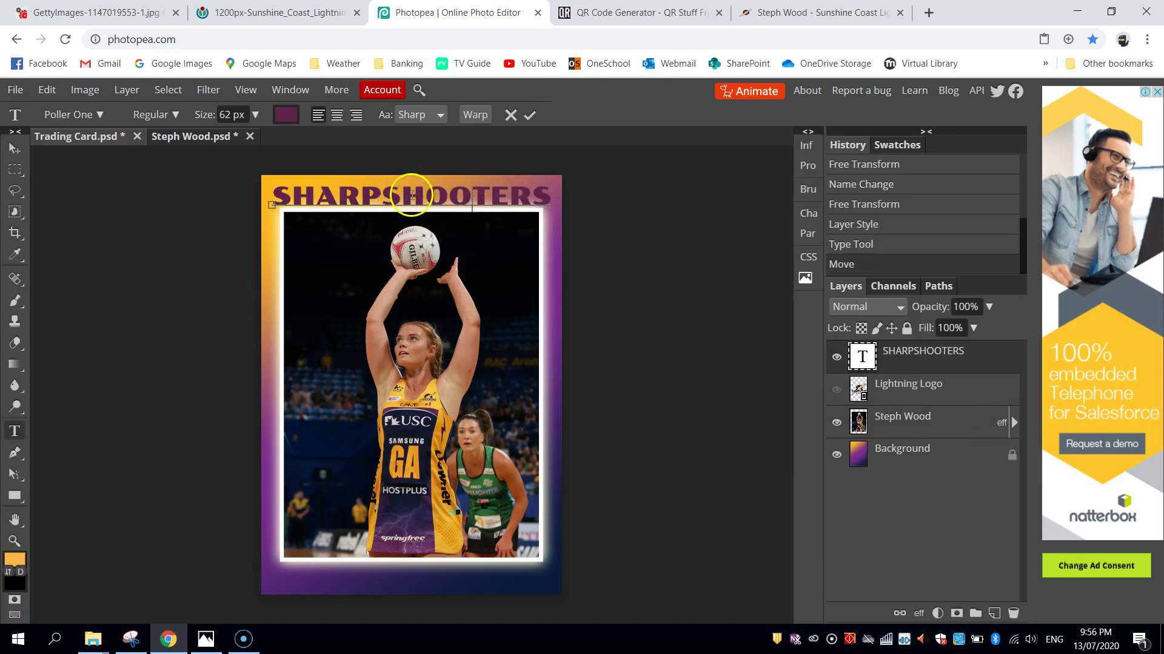
pyautogui.click(15, 149)
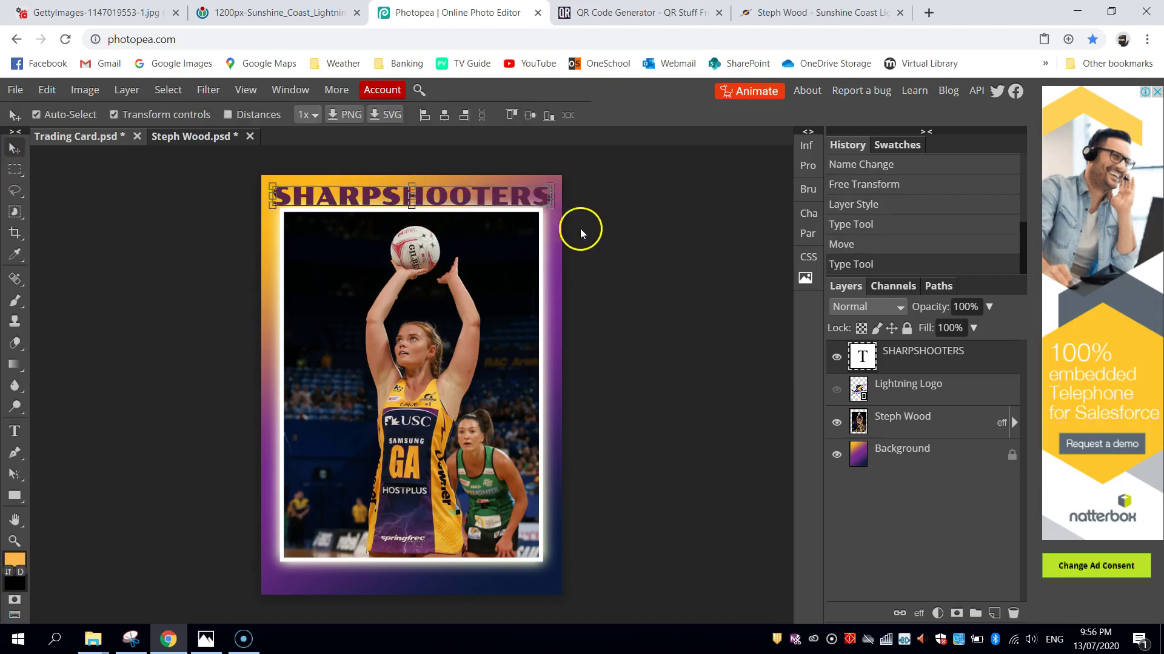
# Give the SHARPSHOOTERS layer a white Stroke style of 5 px, positioned Outside
pyautogui.doubleClick(1000, 359)
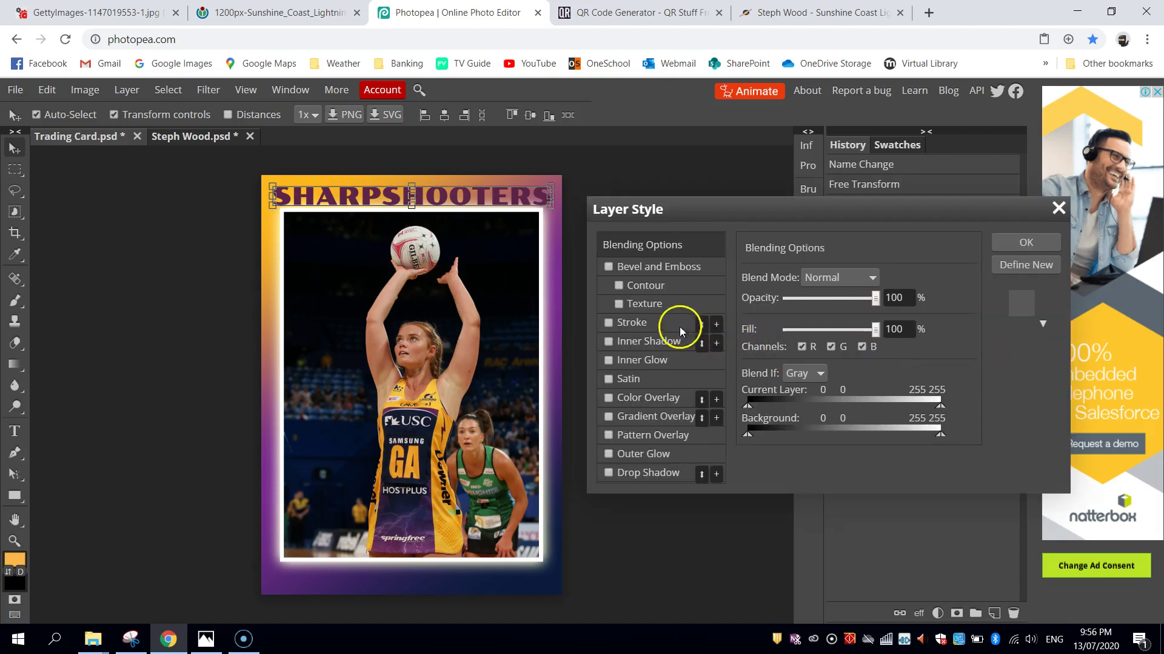
pyautogui.click(630, 323)
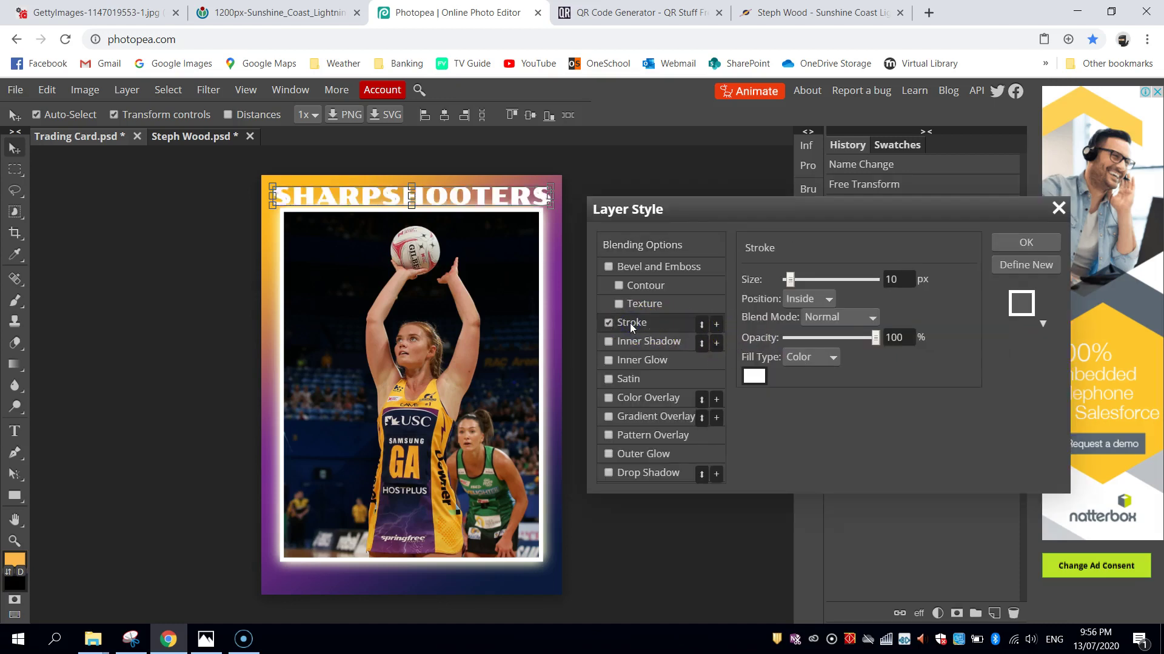
pyautogui.click(790, 280)
pyautogui.moveTo(791, 281); pyautogui.dragTo(788, 283)
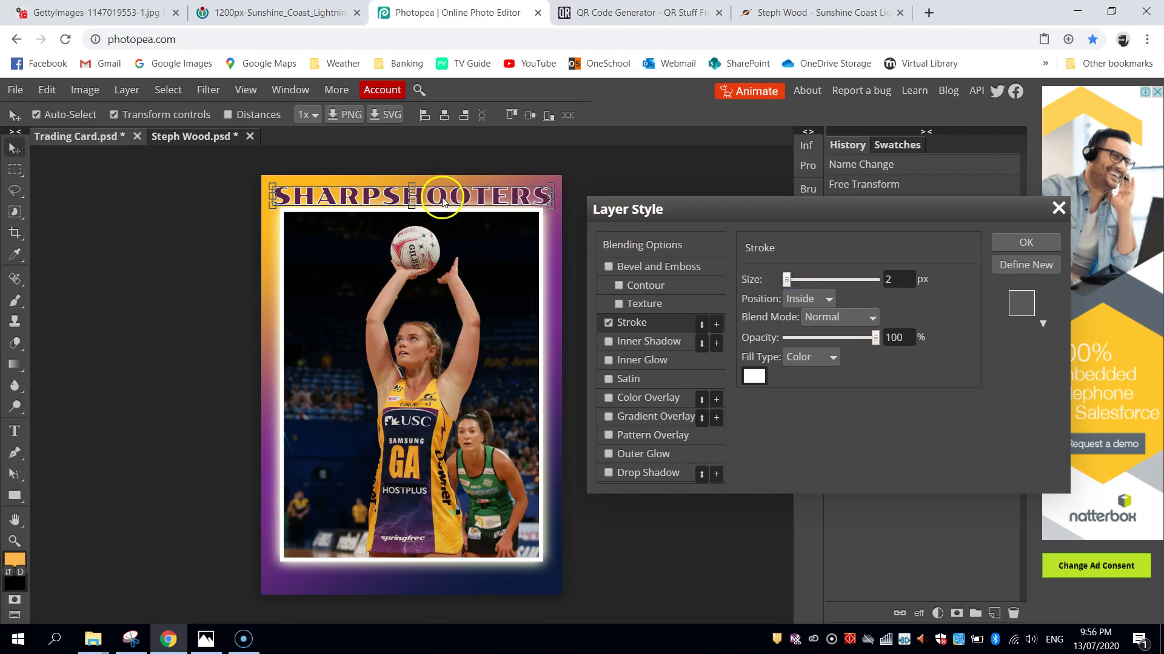
pyautogui.click(899, 280)
pyautogui.press('BackSpace')
pyautogui.write('5')
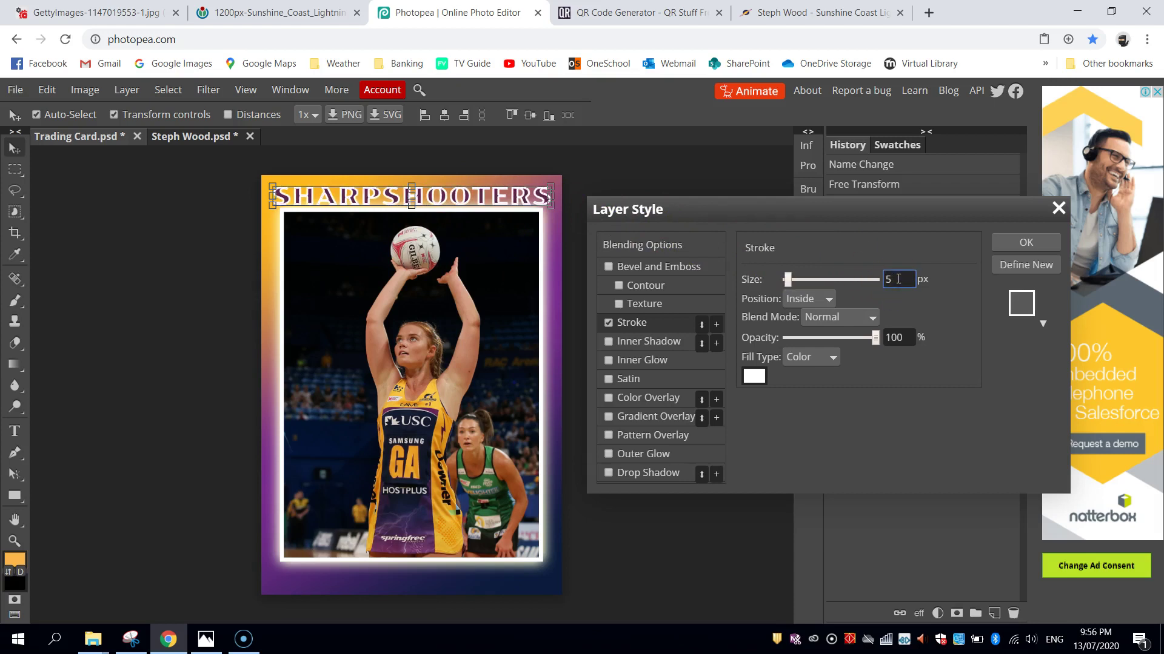
pyautogui.click(812, 299)
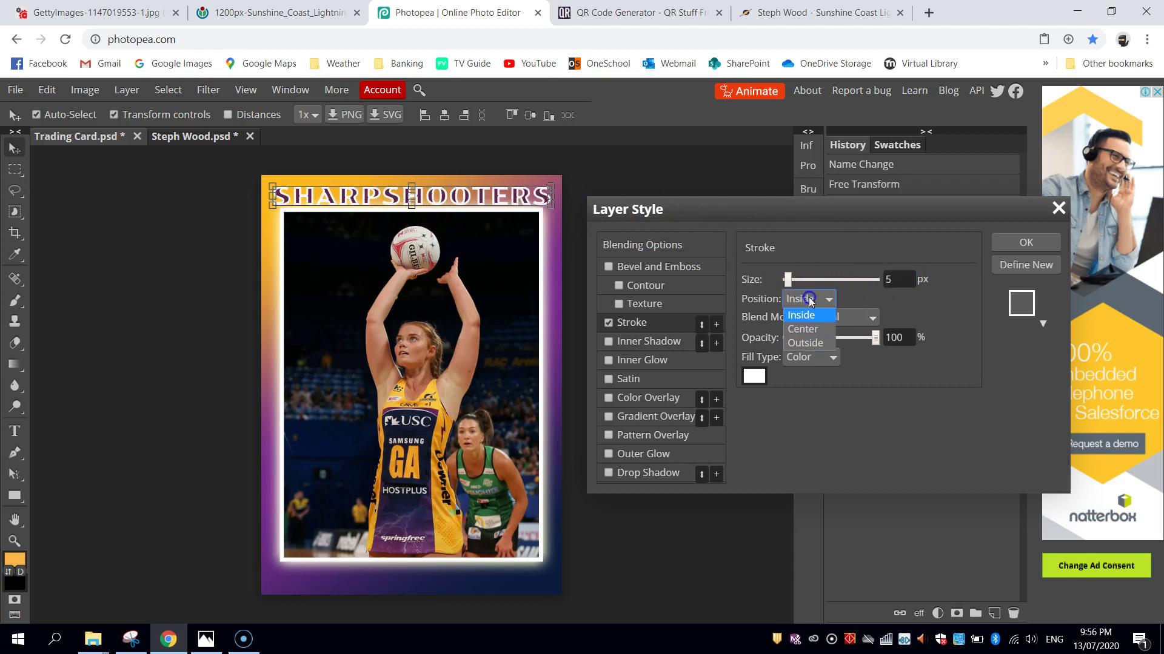
pyautogui.click(806, 335)
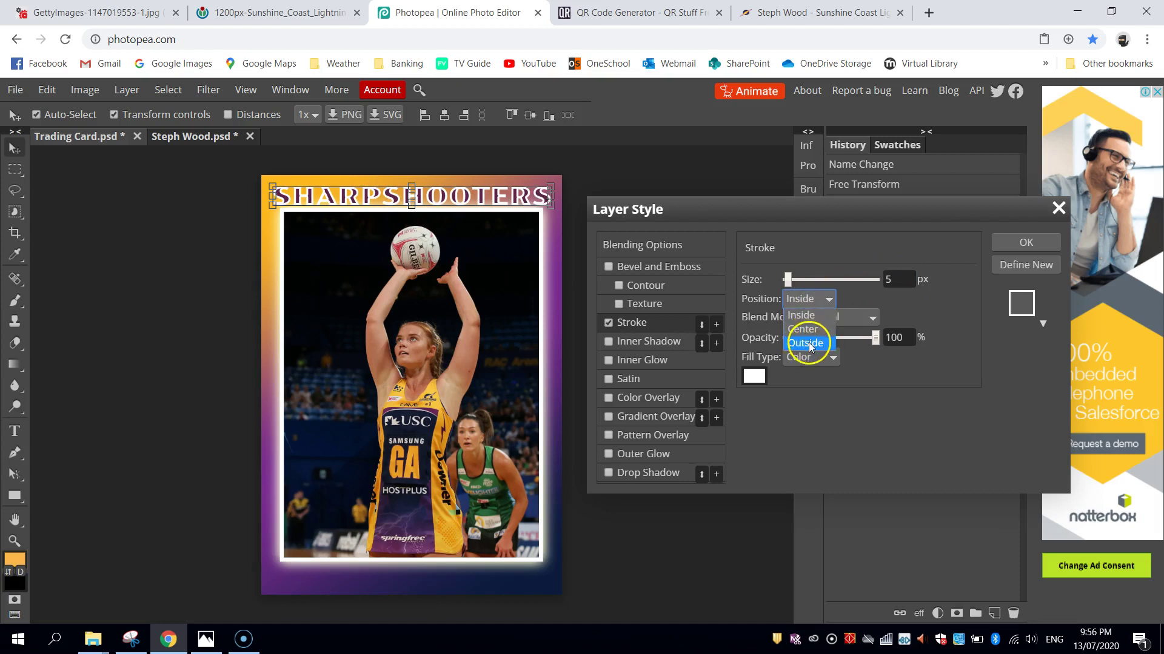
pyautogui.click(808, 343)
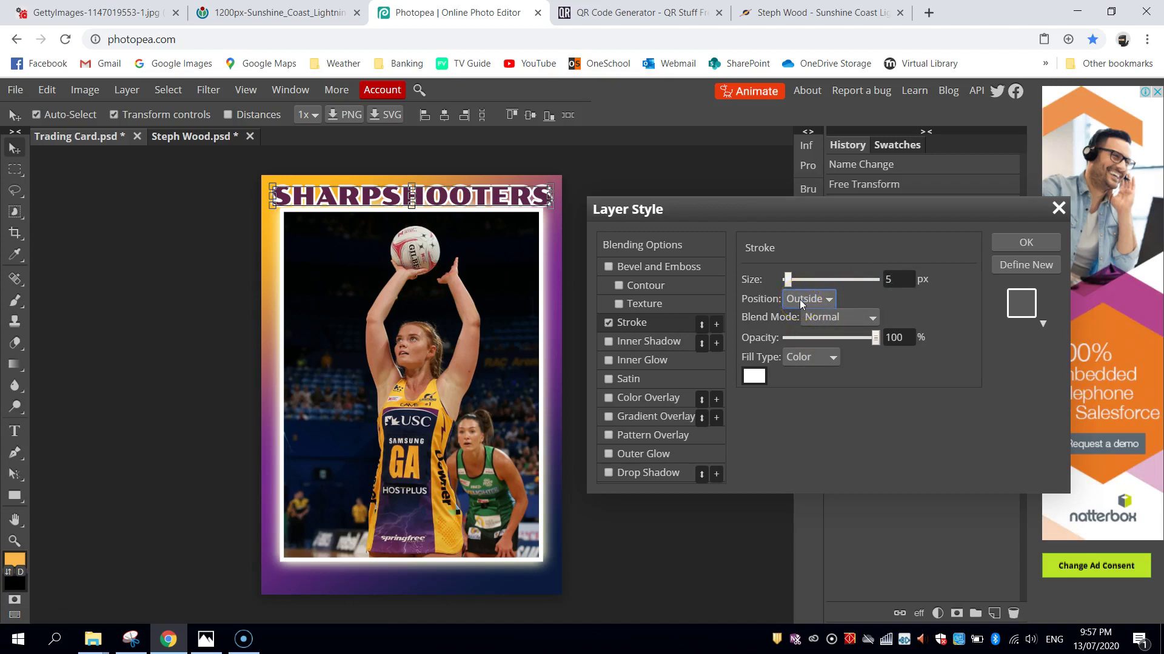
pyautogui.click(1013, 242)
pyautogui.click(146, 203)
pyautogui.scroll(1, 389, 175)
pyautogui.scroll(1, 388, 176)
pyautogui.scroll(-1, 388, 176)
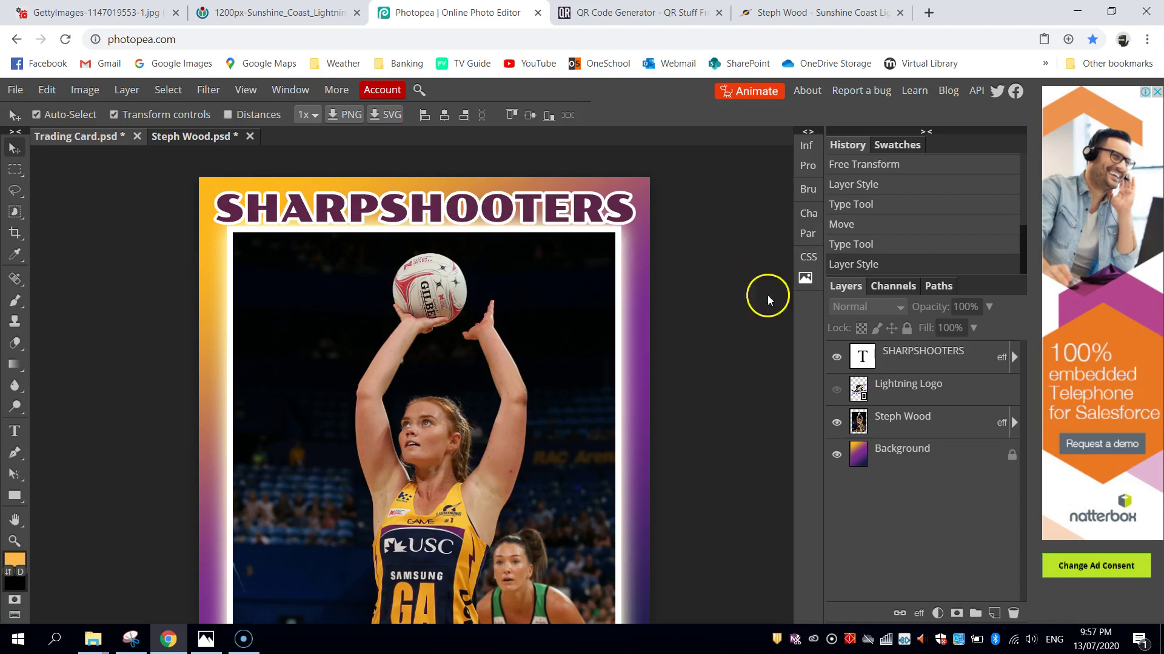
# Convert the SHARPSHOOTERS heading layer into a smart object
pyautogui.click(898, 355)
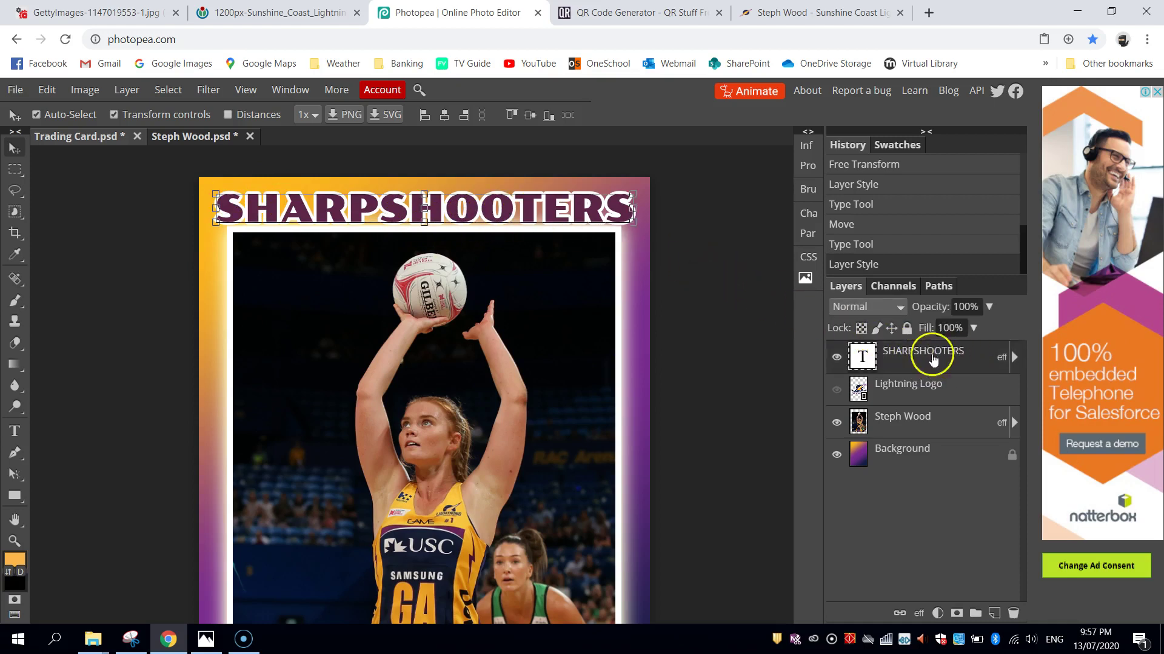
pyautogui.rightClick(969, 357)
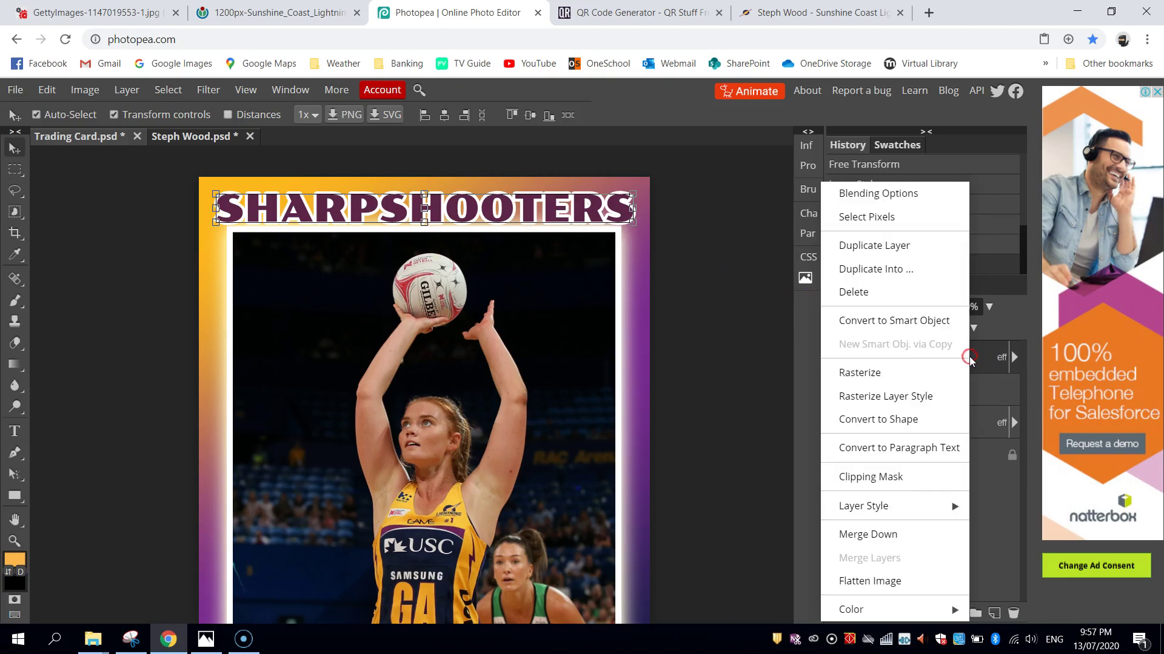
pyautogui.click(889, 321)
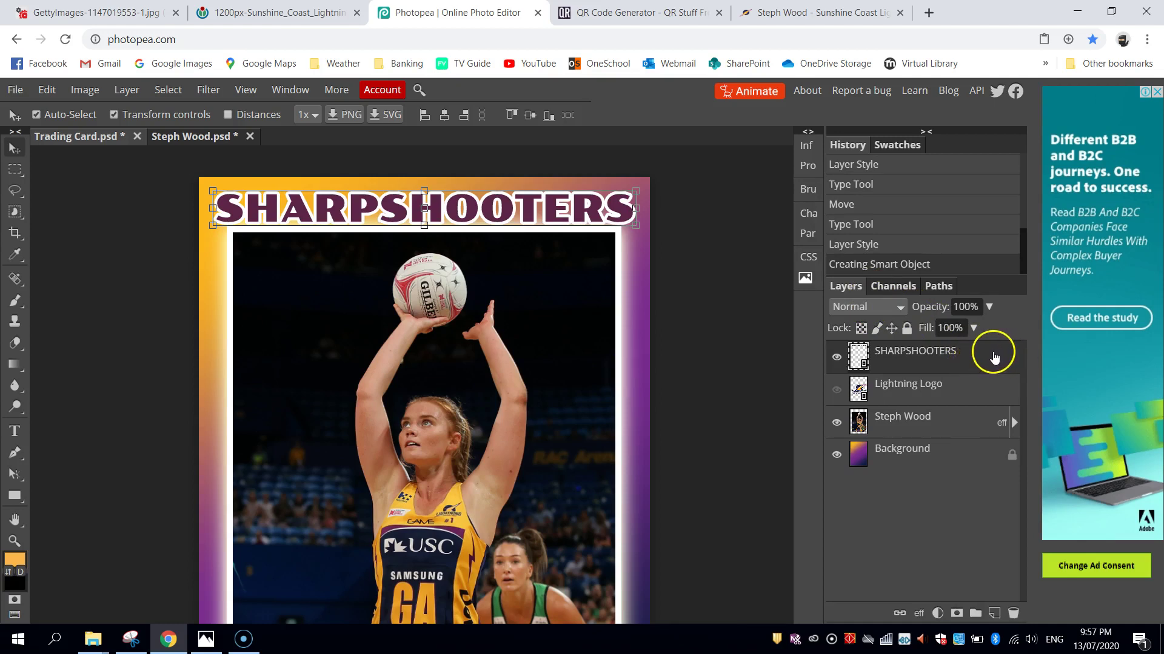
# Add a 3 px stroke in the lettering's sampled dark purple to the SHARPSHOOTERS smart object
pyautogui.doubleClick(994, 357)
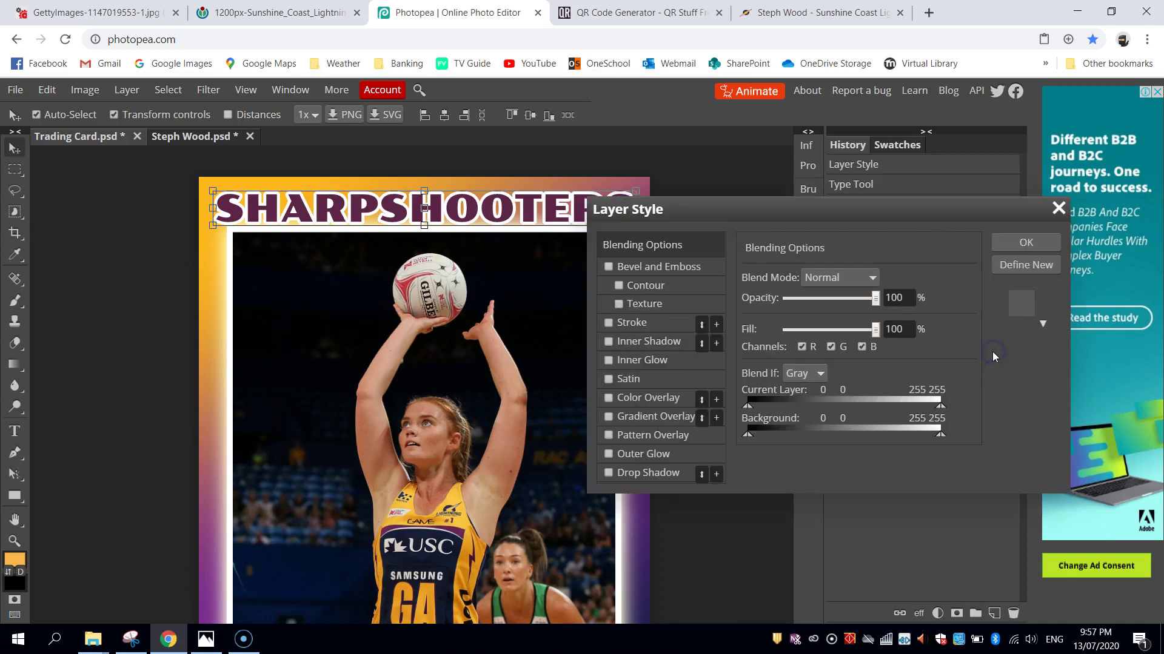
pyautogui.click(624, 322)
pyautogui.moveTo(735, 205); pyautogui.dragTo(886, 189)
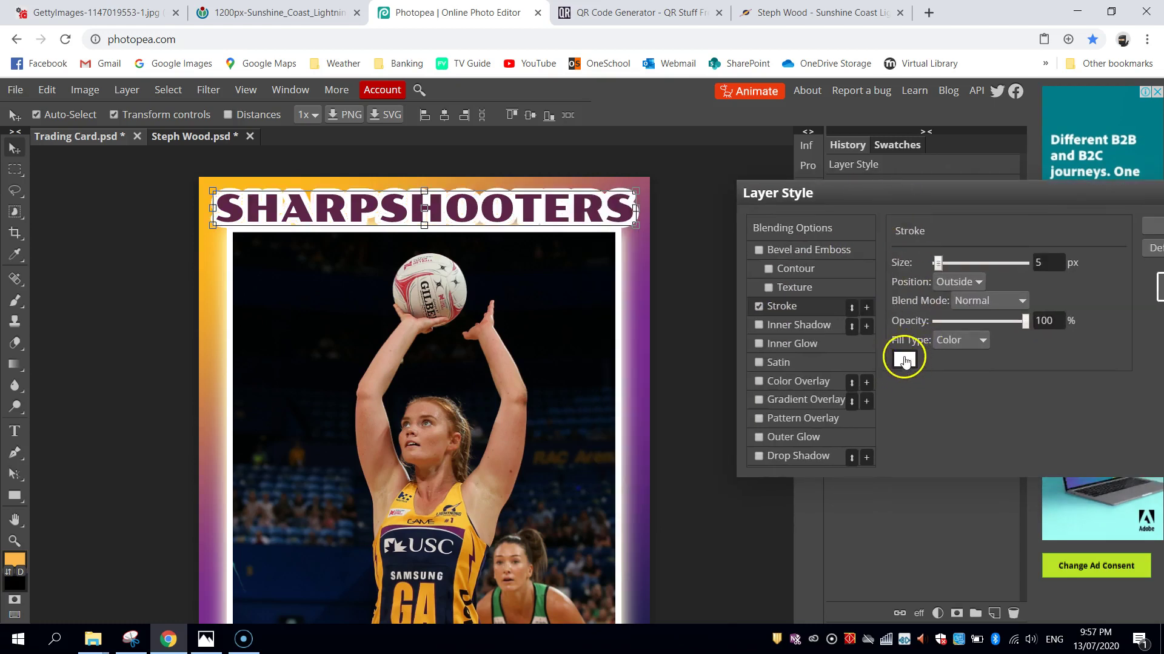
pyautogui.click(909, 356)
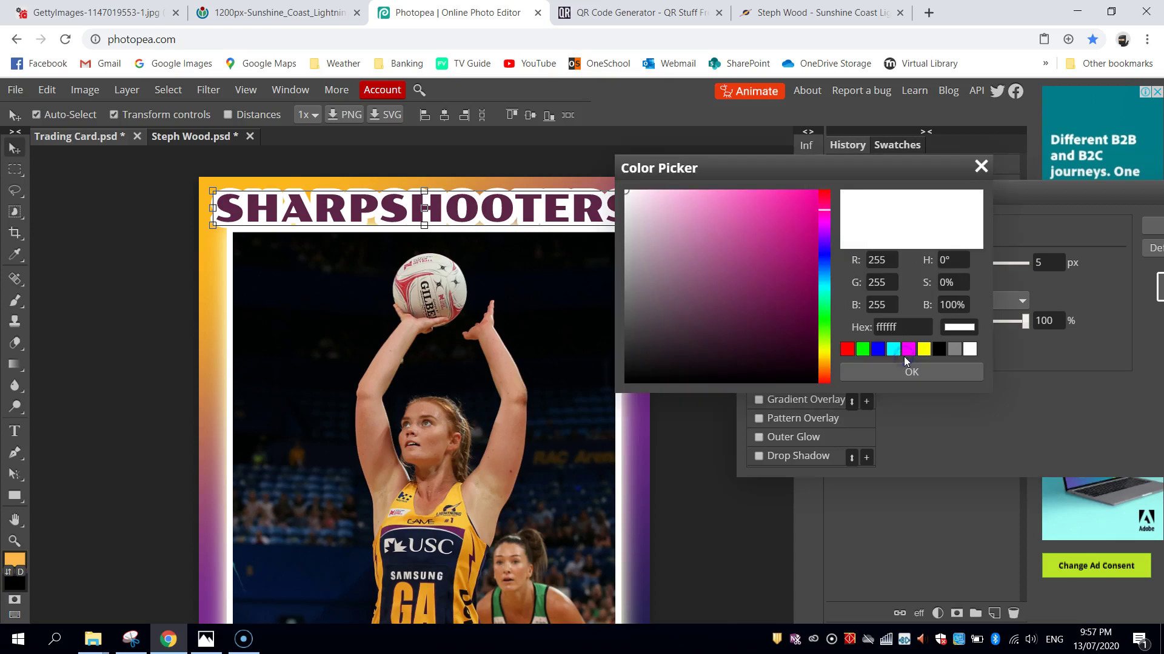
pyautogui.click(452, 208)
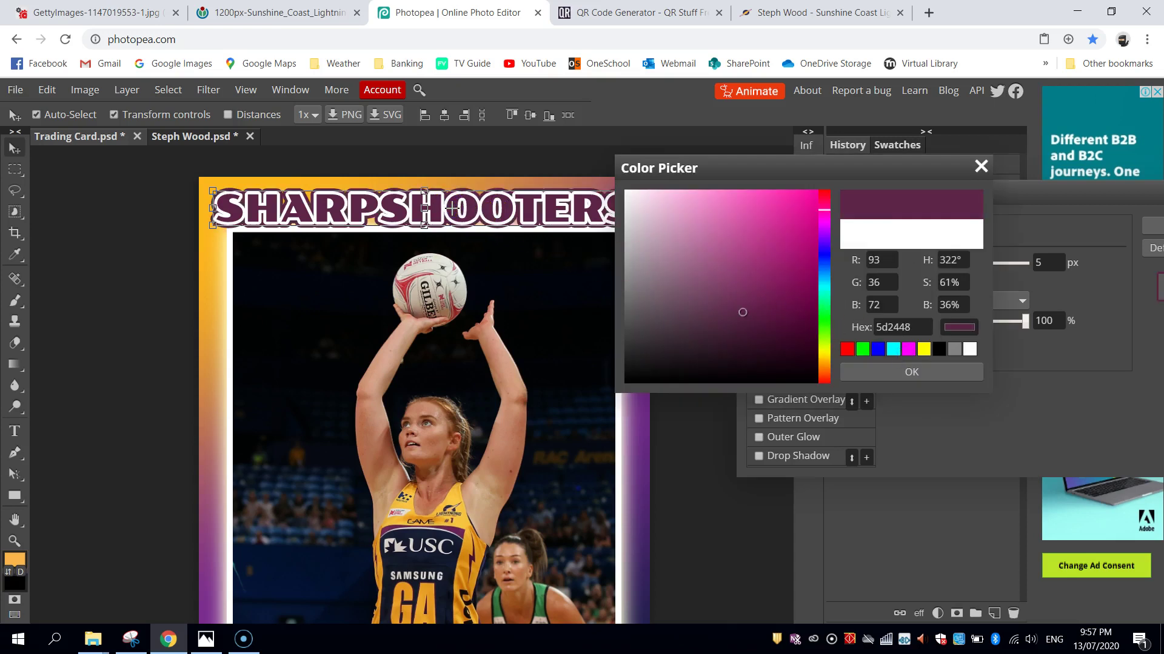
pyautogui.click(875, 368)
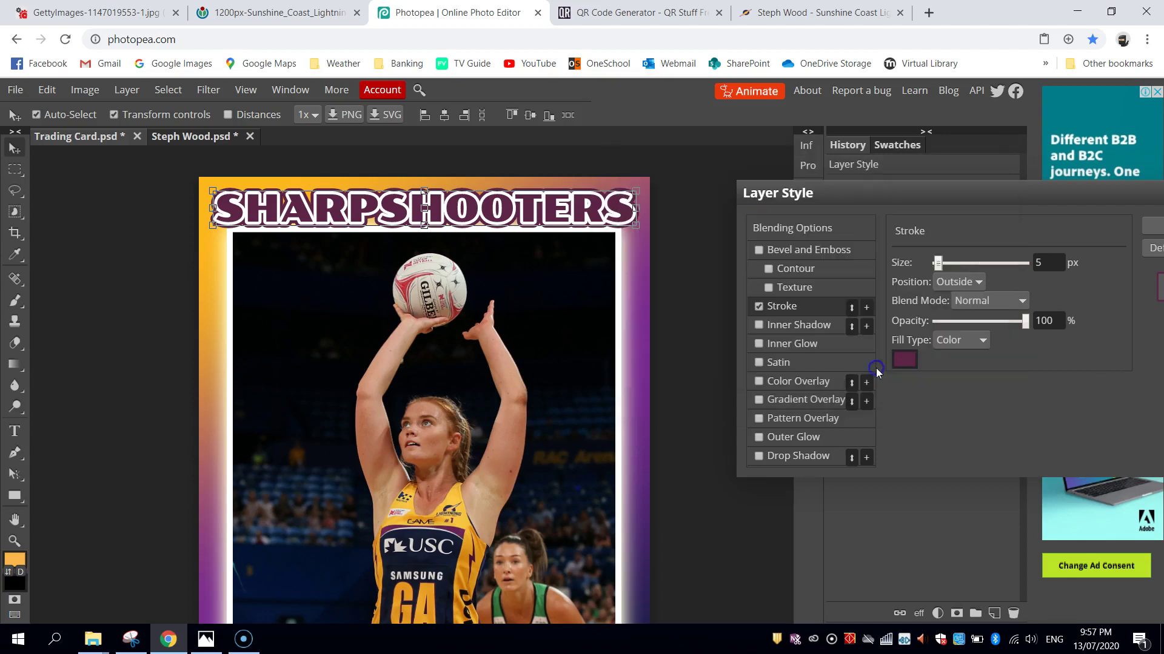
pyautogui.doubleClick(1058, 259)
pyautogui.write('3')
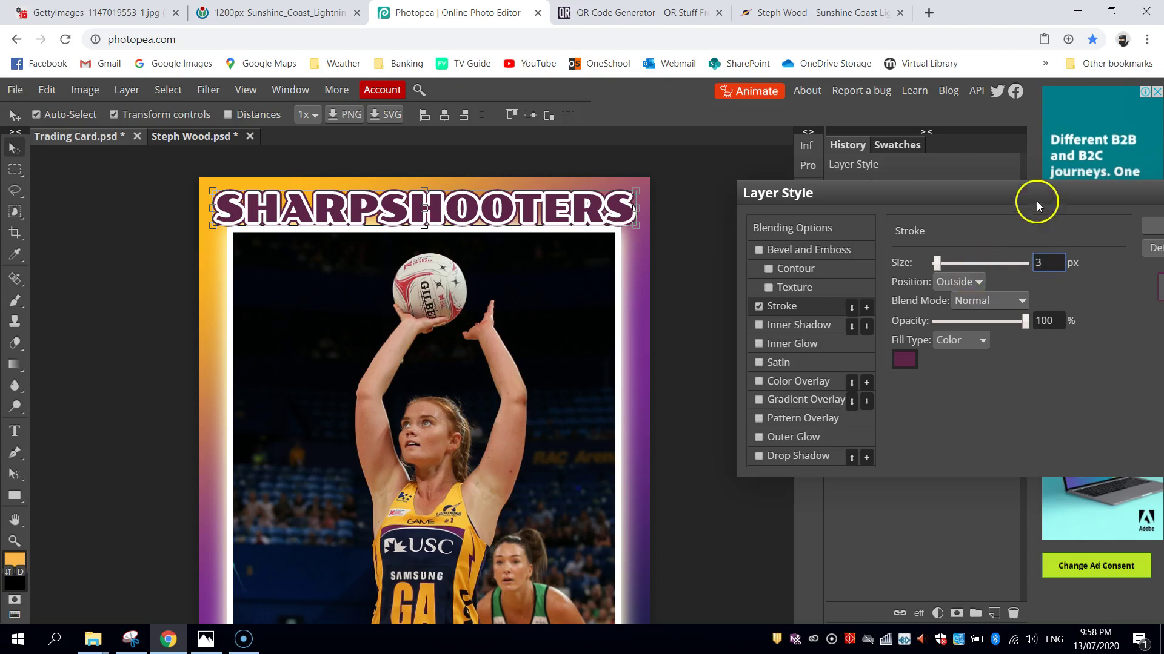
pyautogui.moveTo(1036, 201); pyautogui.dragTo(856, 161)
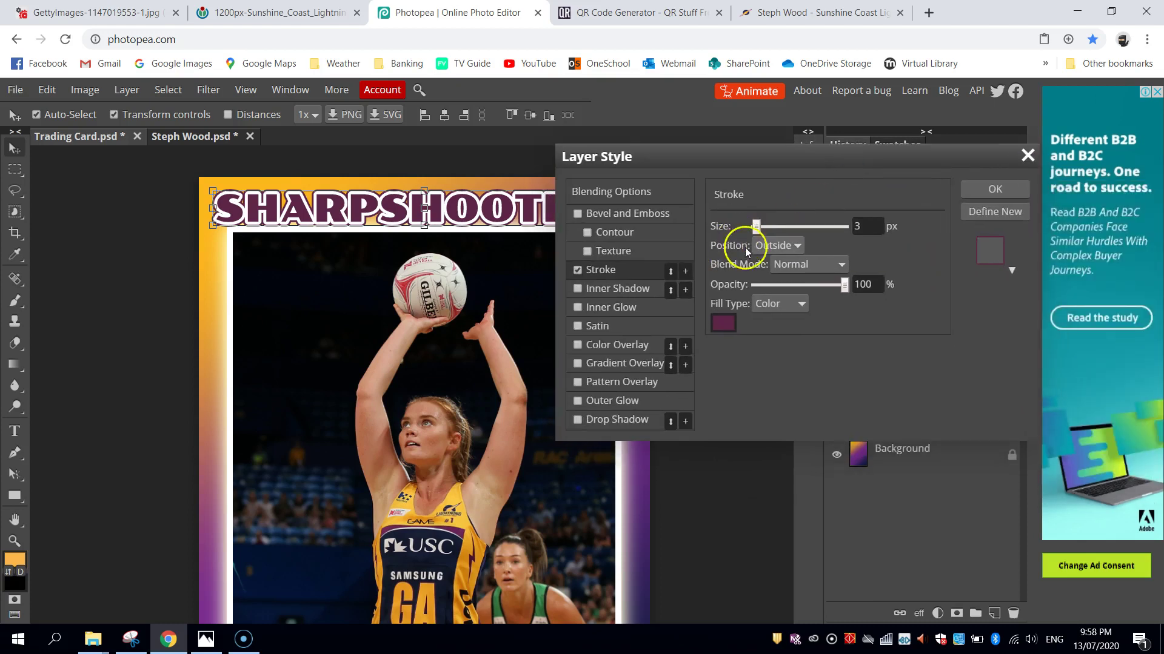
pyautogui.click(982, 189)
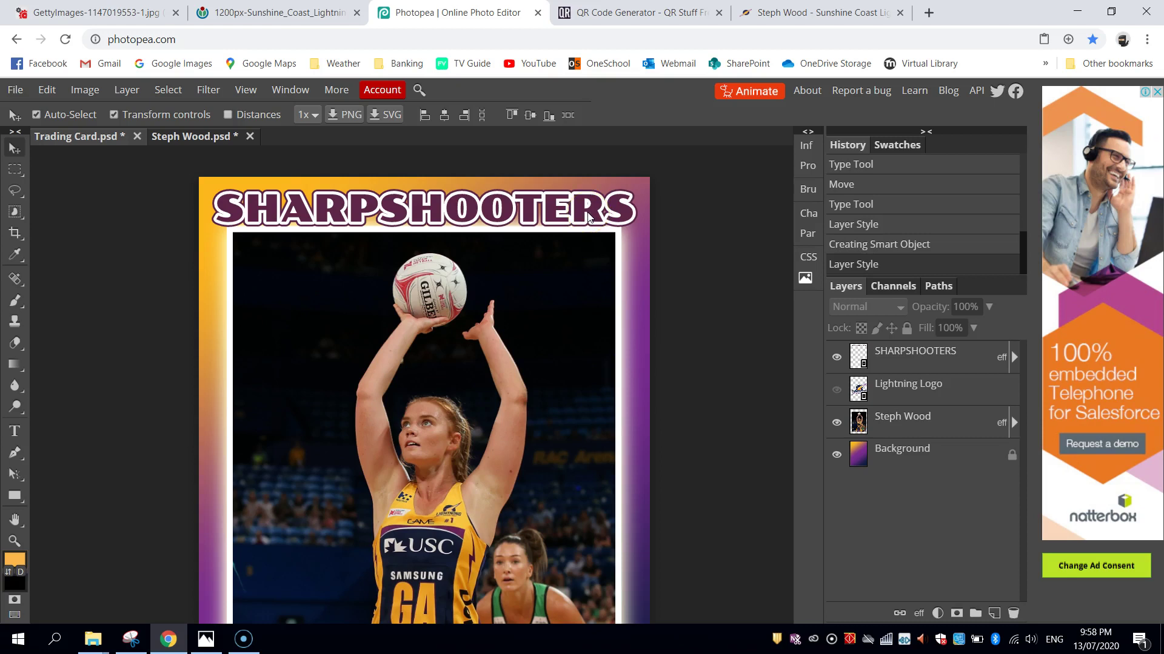
pyautogui.click(588, 217)
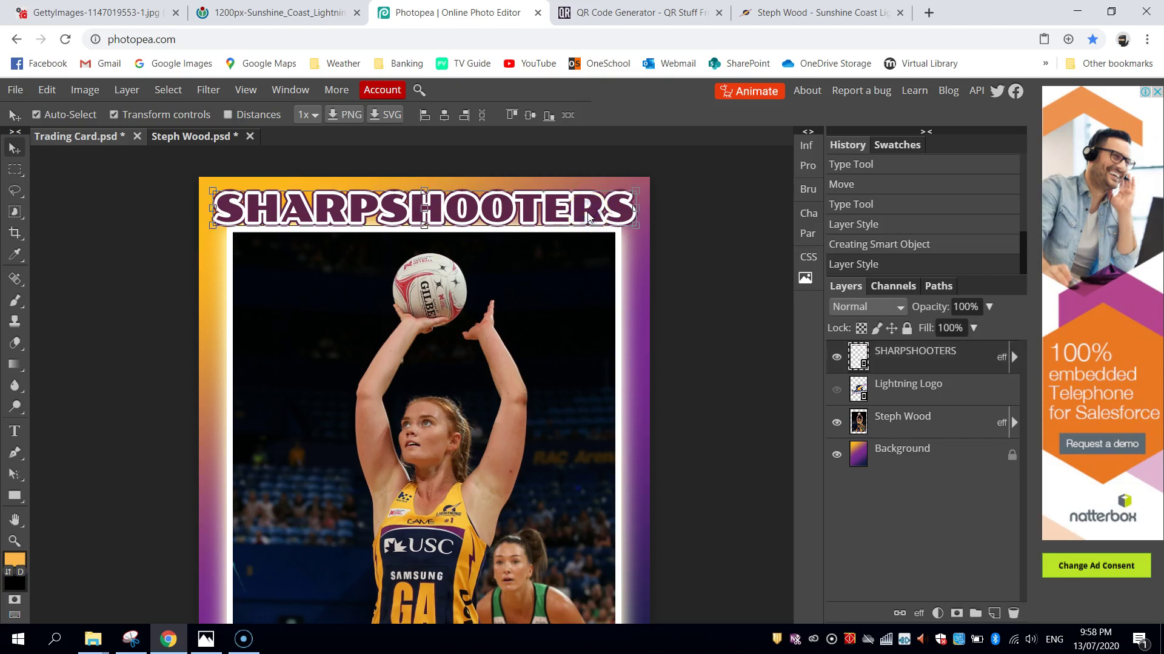
# Give the SHARPSHOOTERS heading a Multiply drop shadow at 135°, 75% opacity, 5 px distance
pyautogui.doubleClick(976, 360)
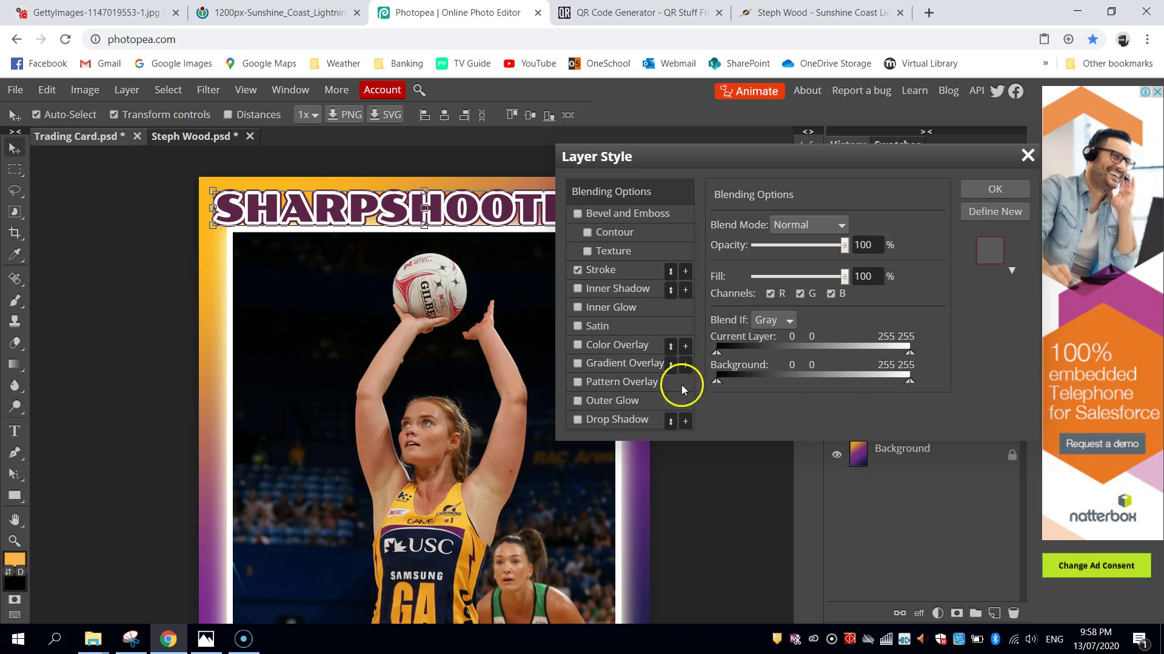
pyautogui.click(611, 425)
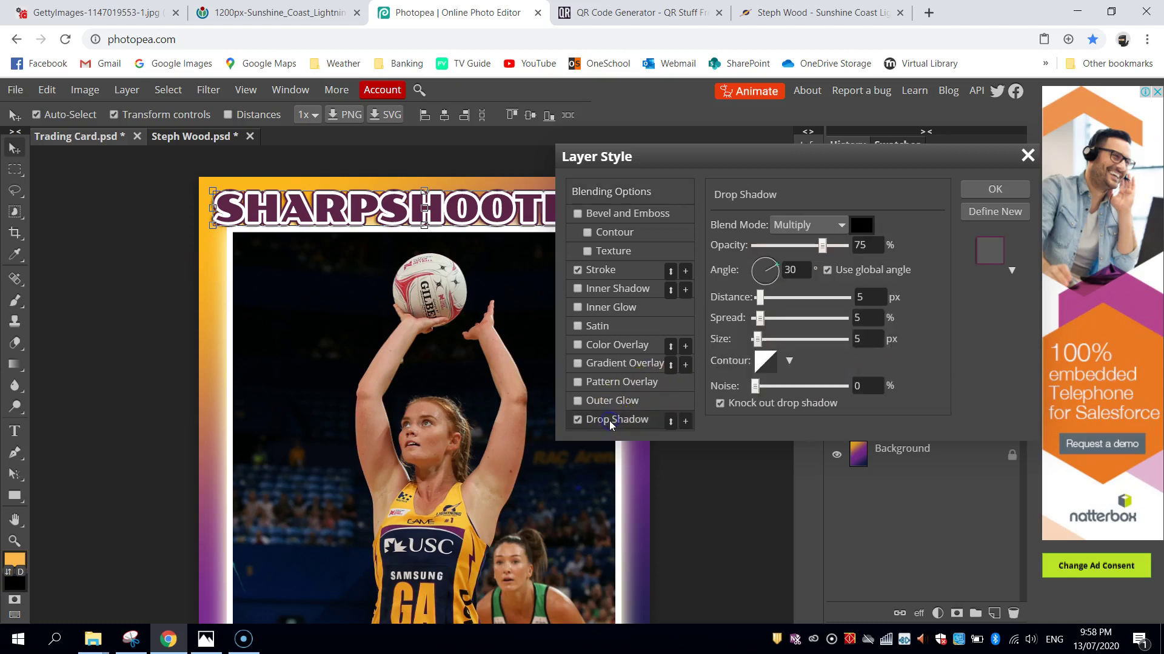
pyautogui.moveTo(683, 154); pyautogui.dragTo(844, 149)
pyautogui.moveTo(931, 269); pyautogui.dragTo(911, 249)
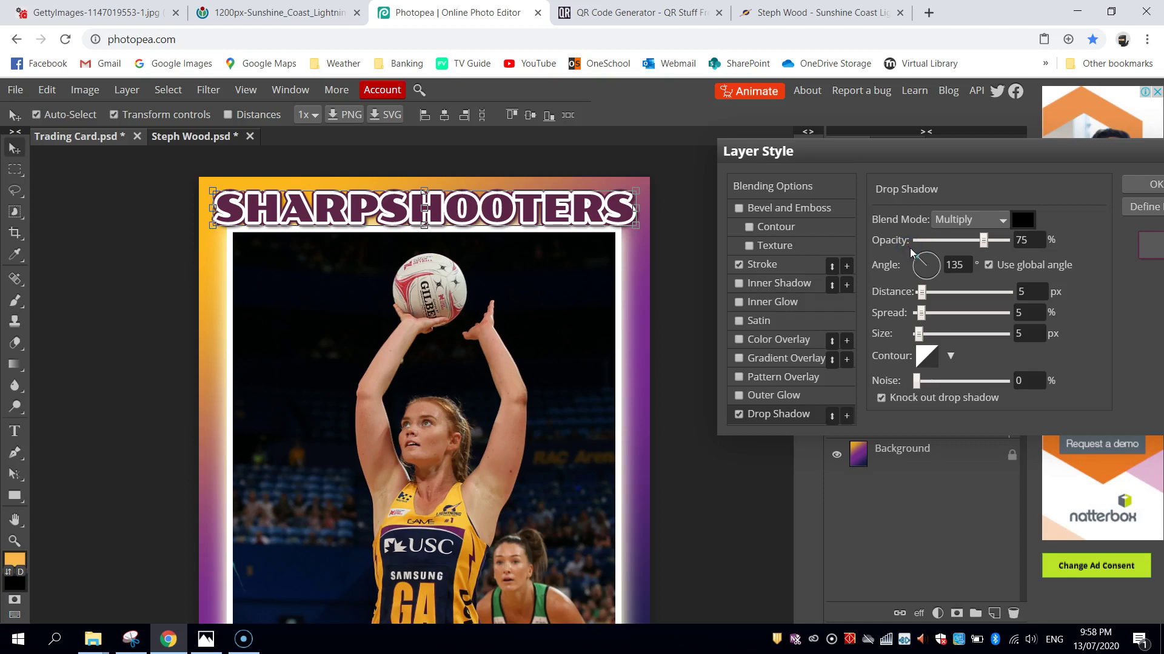
pyautogui.click(1010, 264)
pyautogui.moveTo(1012, 162); pyautogui.dragTo(929, 153)
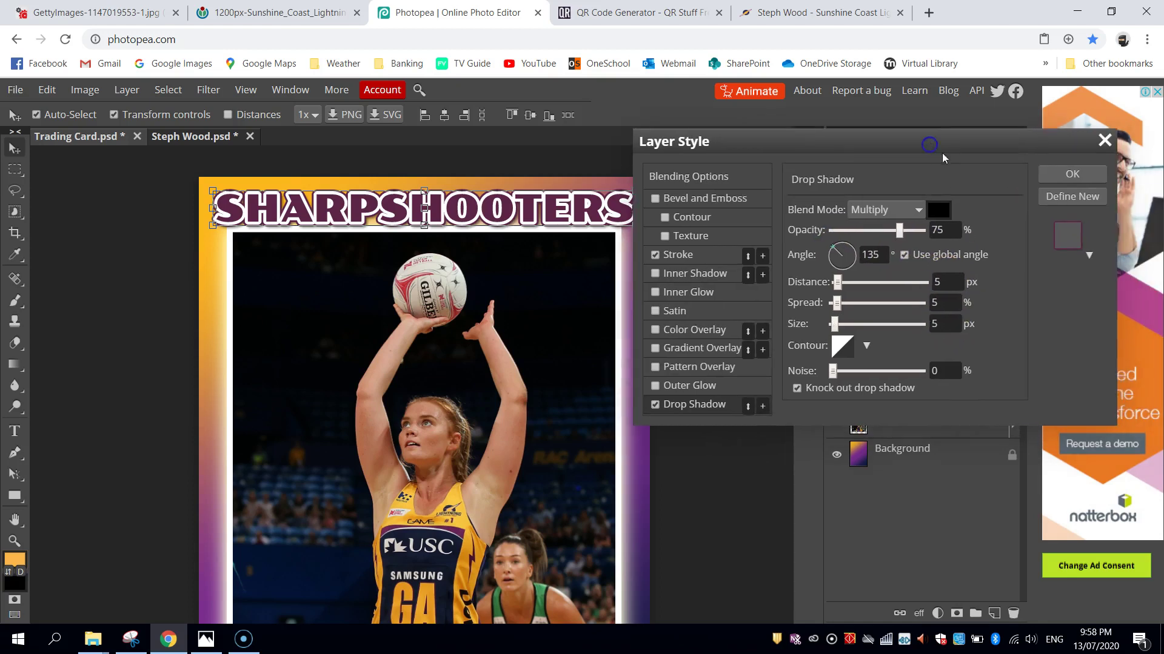
pyautogui.click(1059, 175)
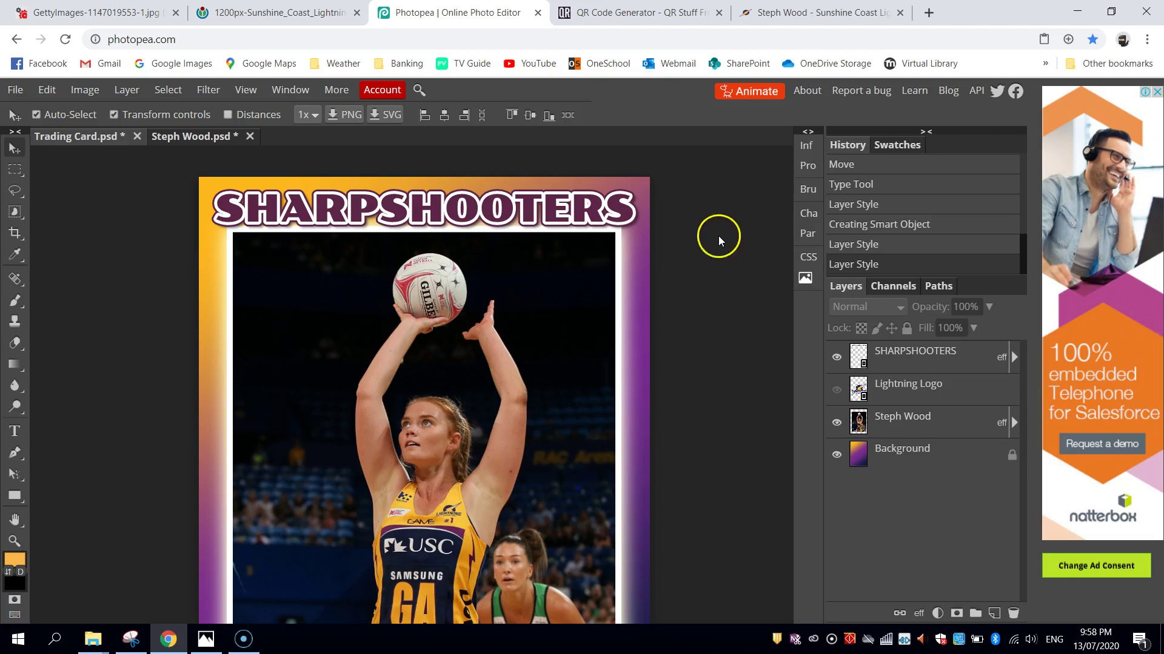
pyautogui.hotkey('ctrl', '-')
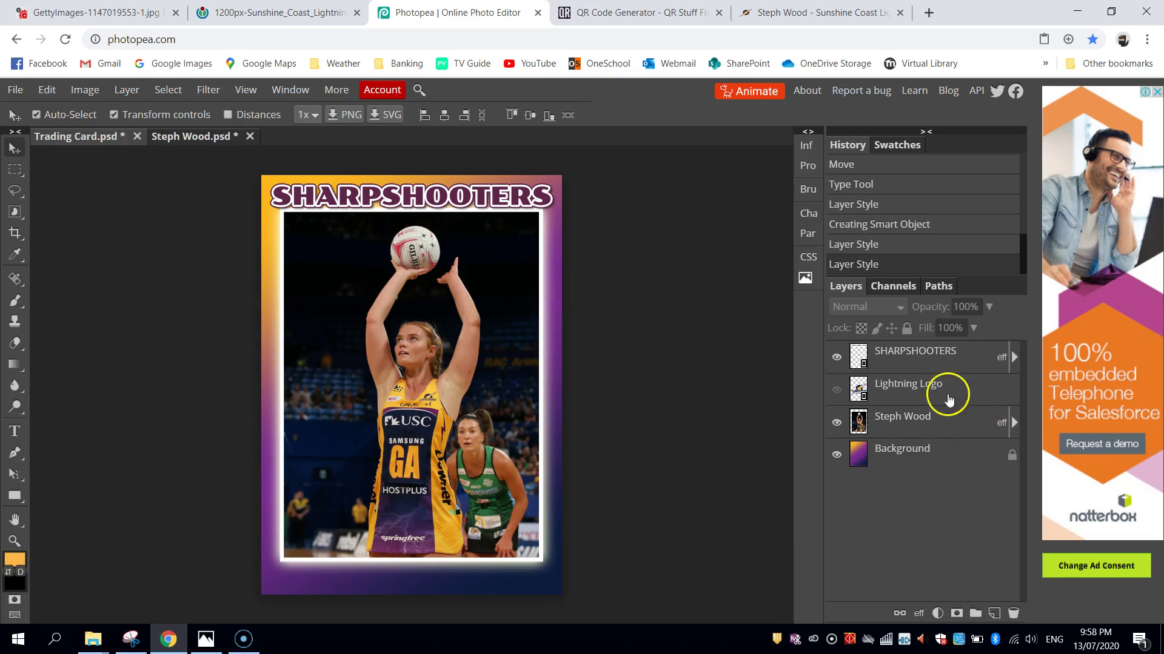
pyautogui.click(960, 361)
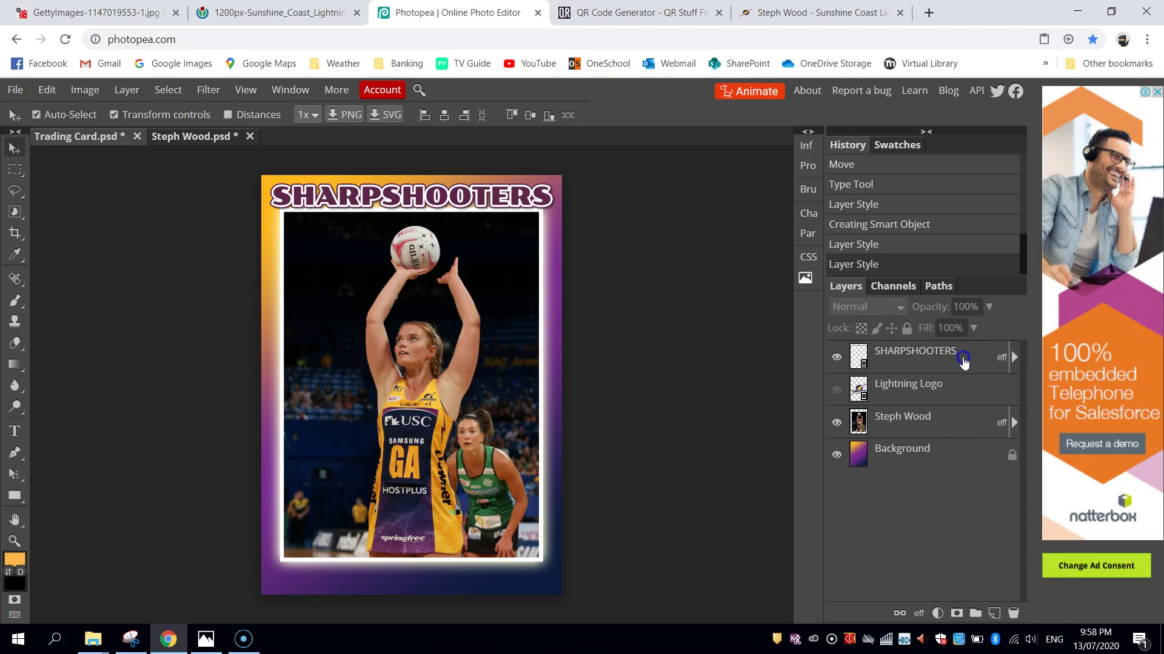
pyautogui.click(954, 417)
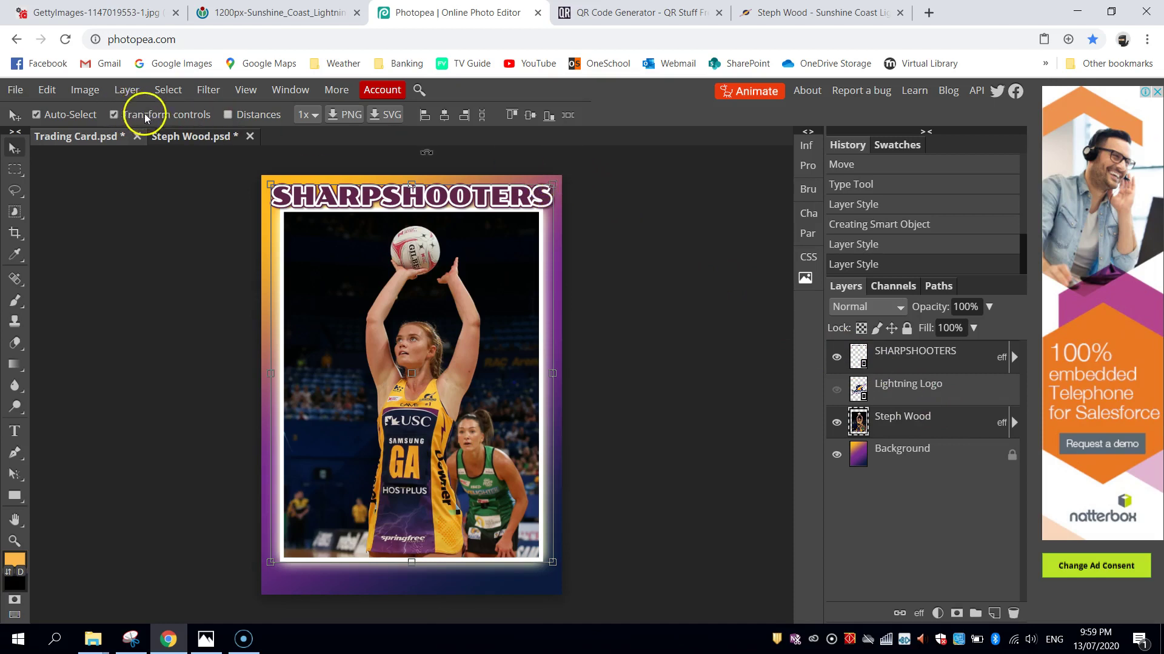
pyautogui.click(571, 175)
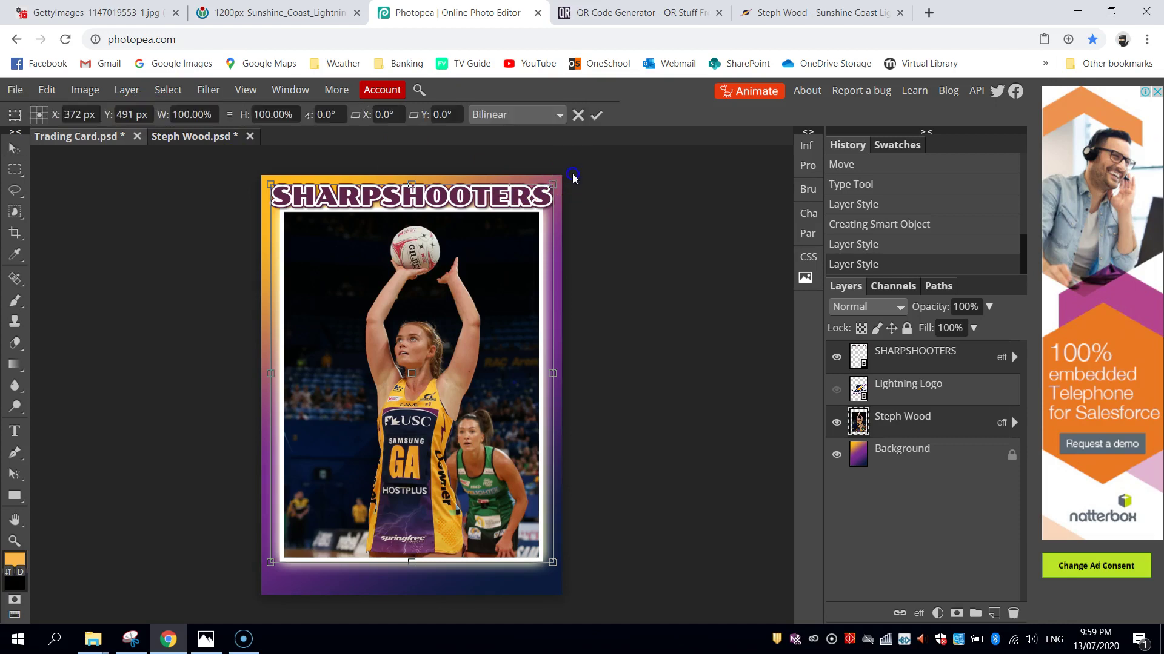
pyautogui.moveTo(569, 174)
pyautogui.mouseDown()
pyautogui.moveTo(538, 160)
pyautogui.moveTo(565, 174)
pyautogui.mouseUp()
pyautogui.moveTo(493, 333); pyautogui.dragTo(495, 349)
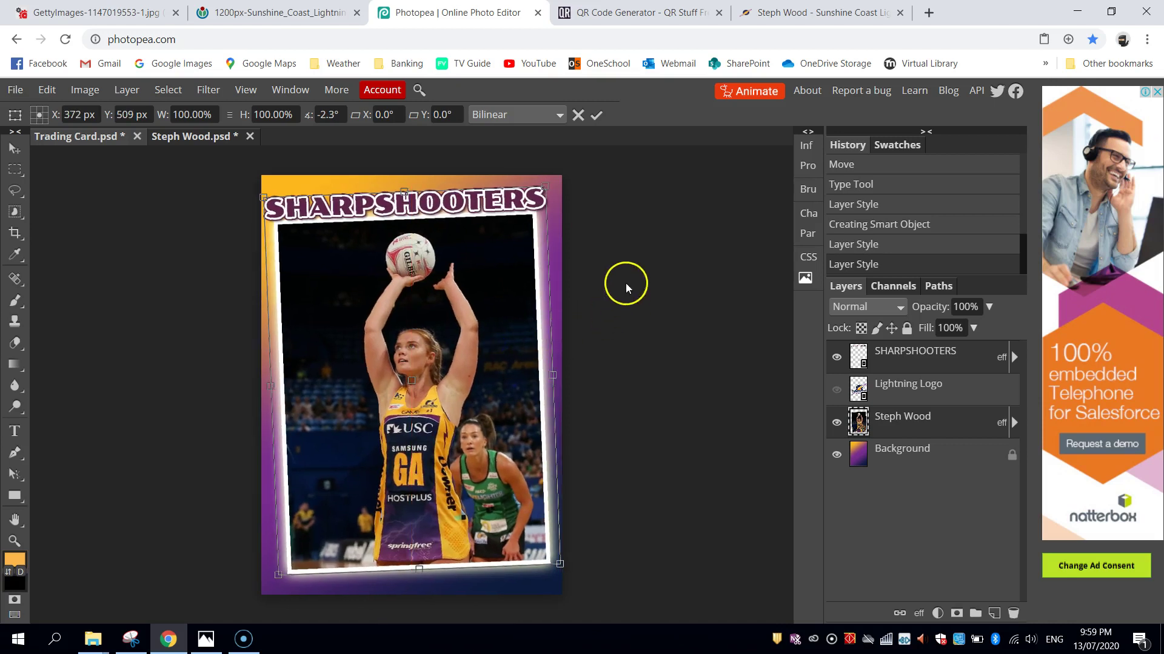
pyautogui.click(595, 113)
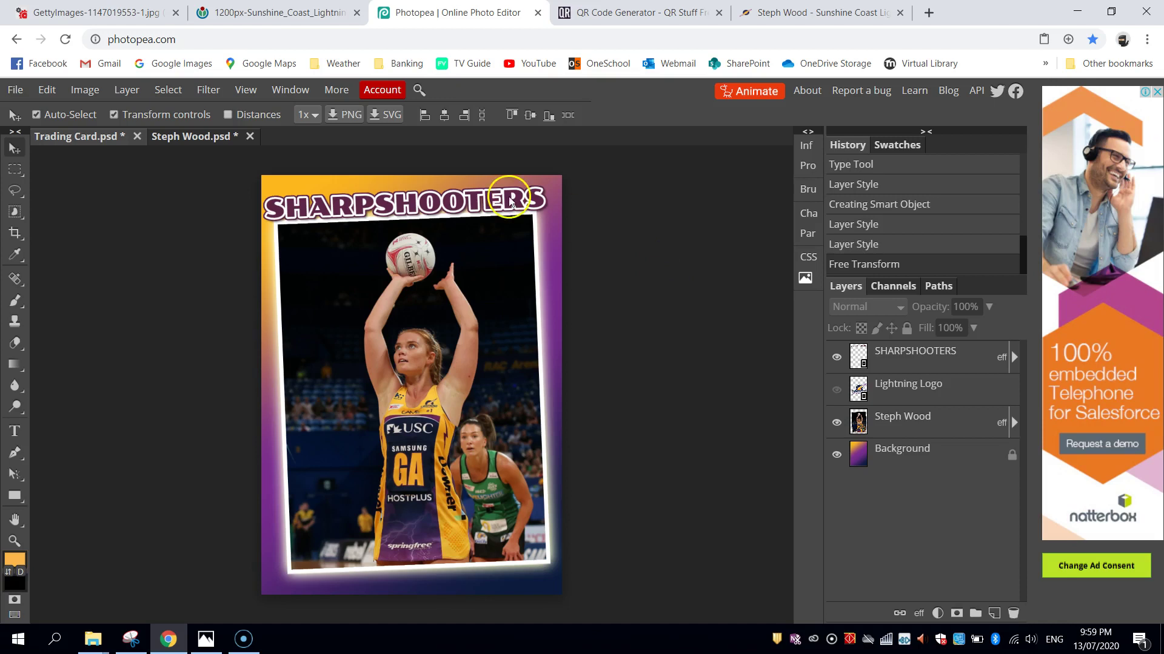
pyautogui.click(472, 206)
pyautogui.moveTo(472, 205); pyautogui.dragTo(475, 213)
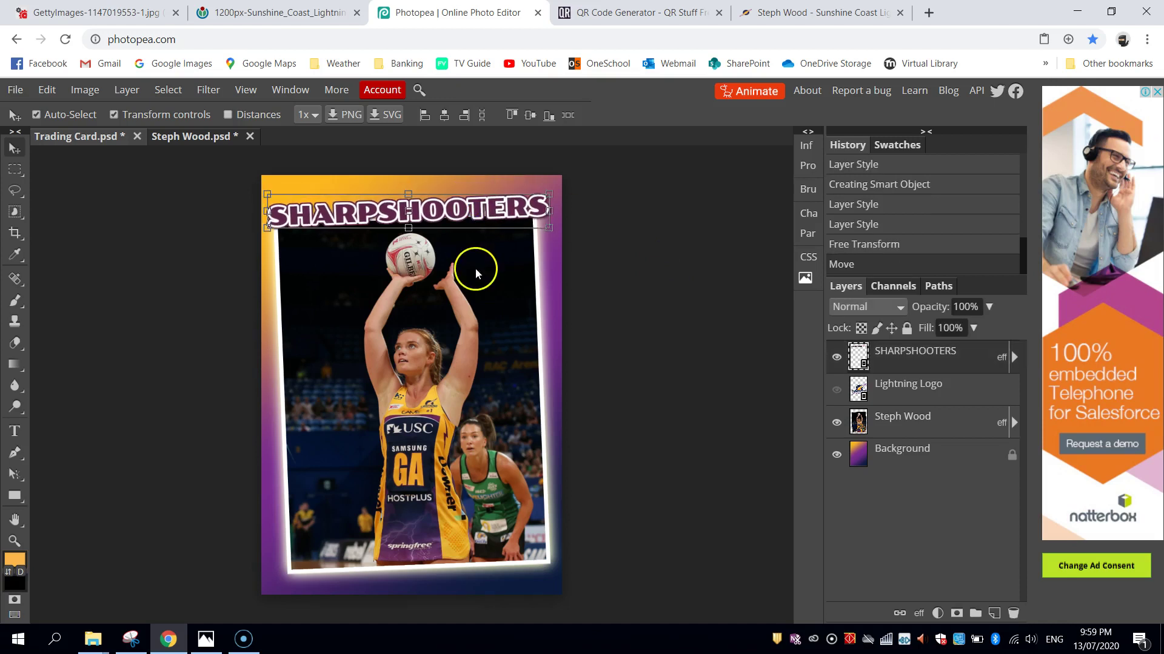
pyautogui.keyDown('shift'); pyautogui.click(940, 416); pyautogui.keyUp('shift')
pyautogui.moveTo(442, 325); pyautogui.dragTo(448, 323)
pyautogui.click(646, 267)
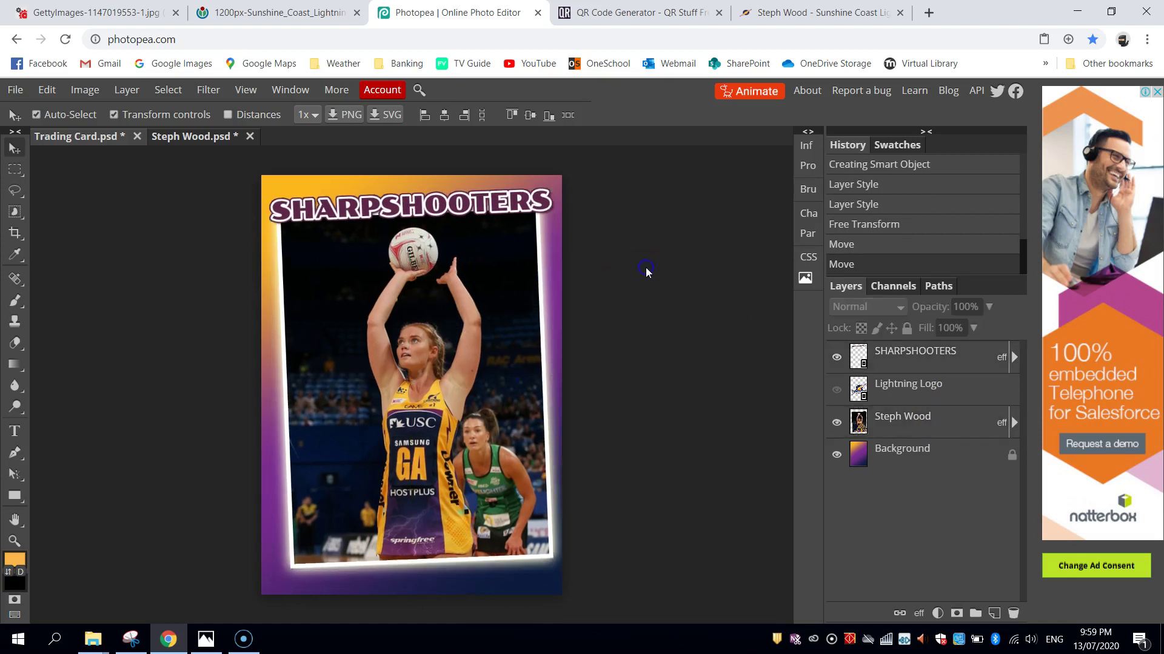
pyautogui.click(431, 430)
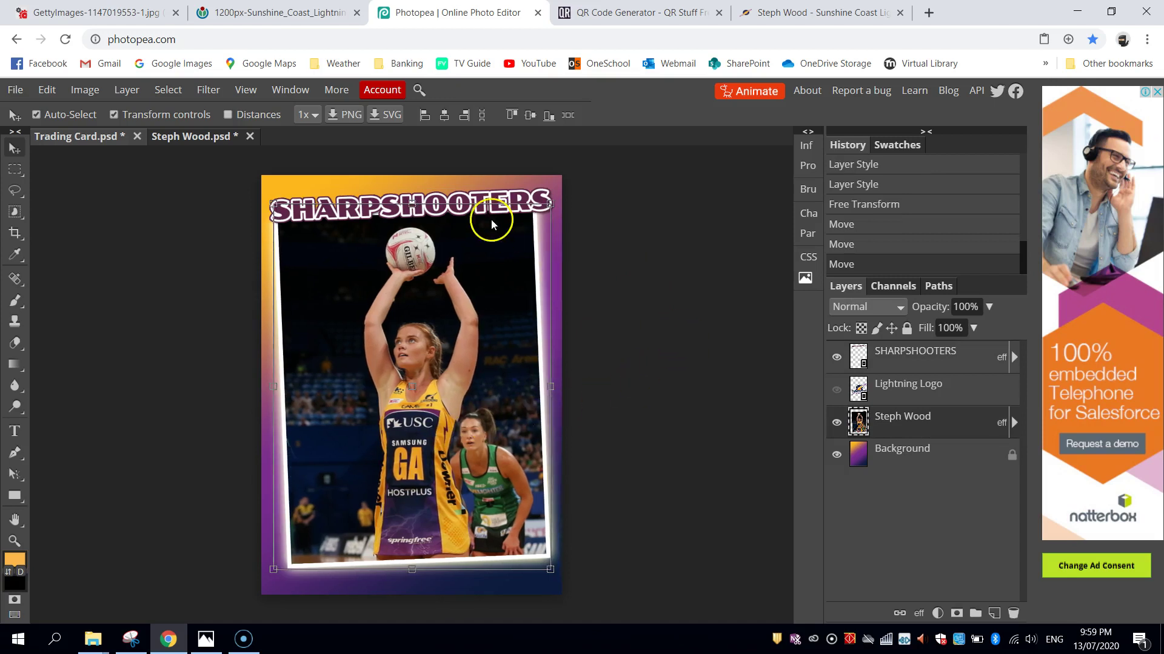
pyautogui.click(482, 200)
pyautogui.click(596, 114)
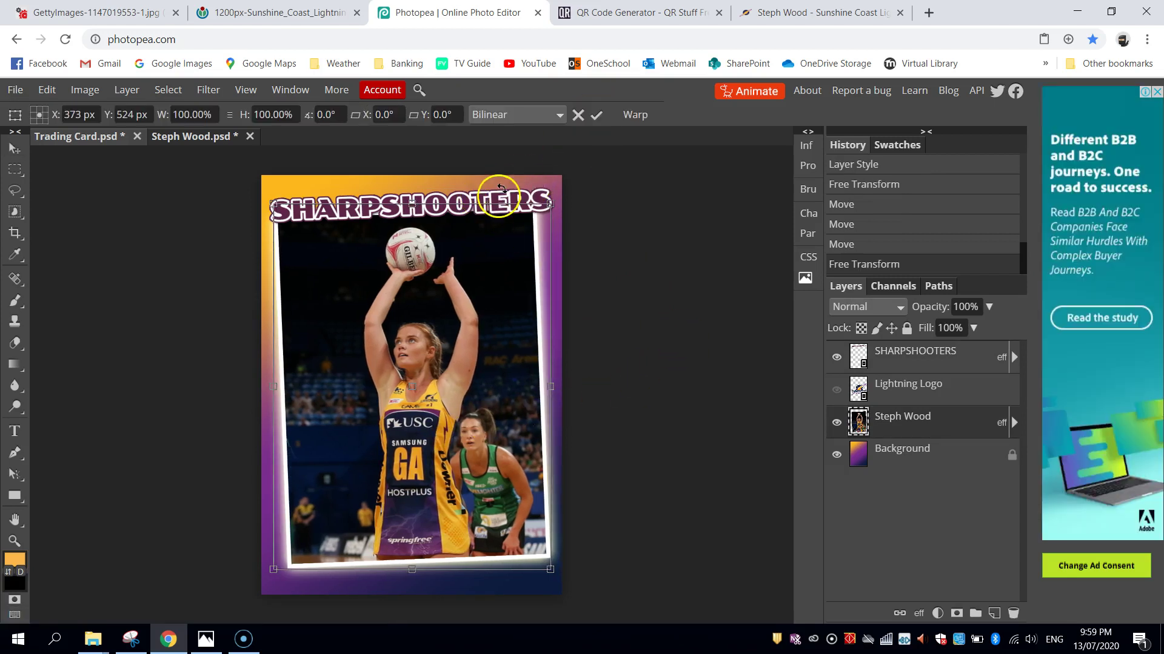
pyautogui.click(500, 207)
pyautogui.click(596, 116)
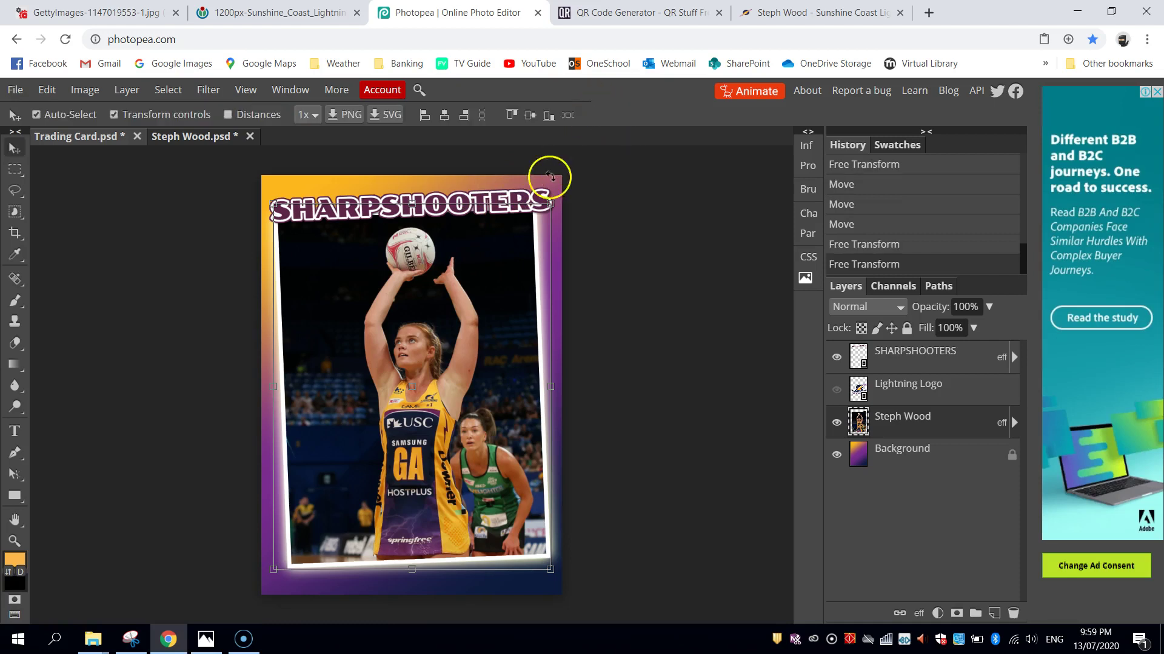
# Nudge the heading slightly left and bring up the finished example card in Photos
pyautogui.click(933, 348)
pyautogui.press('Left')
pyautogui.press('Left')
pyautogui.press('Left')
pyautogui.press('Left')
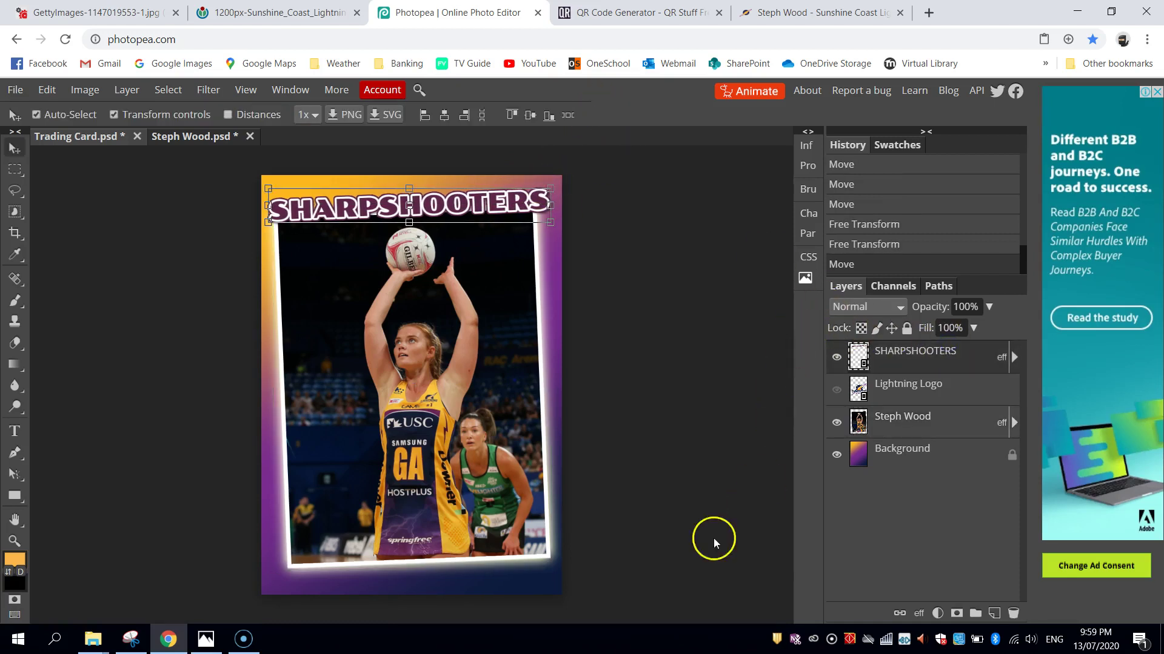
pyautogui.click(207, 638)
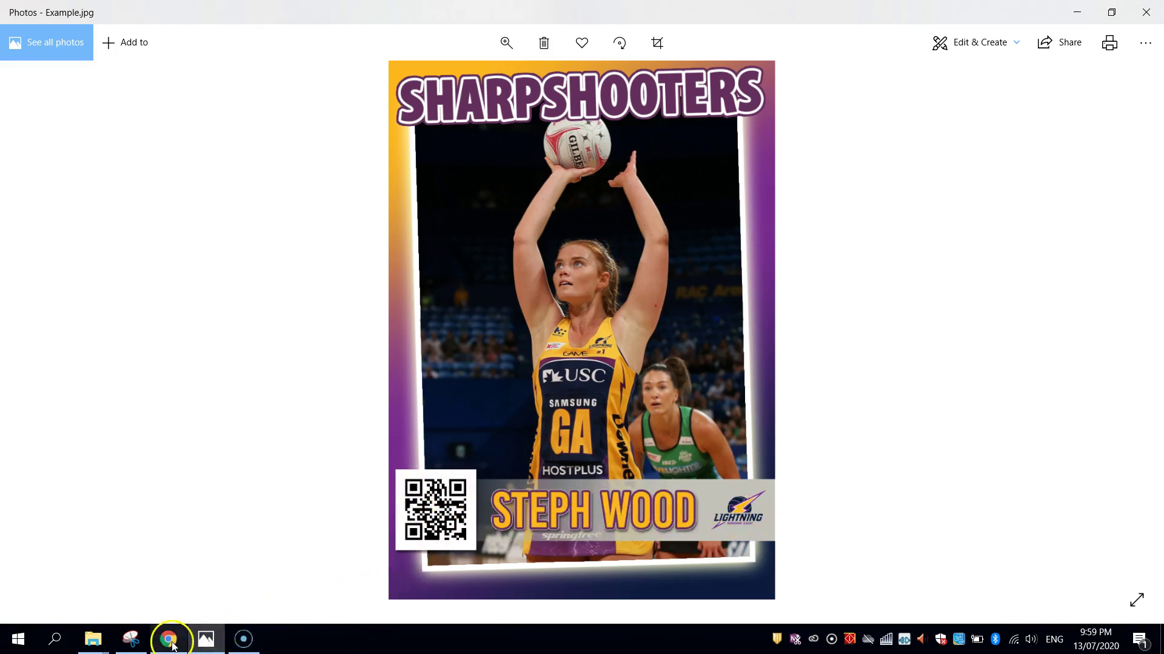
# Minimise the Photos example card to return to the Trading Card document in Photopea
pyautogui.click(207, 636)
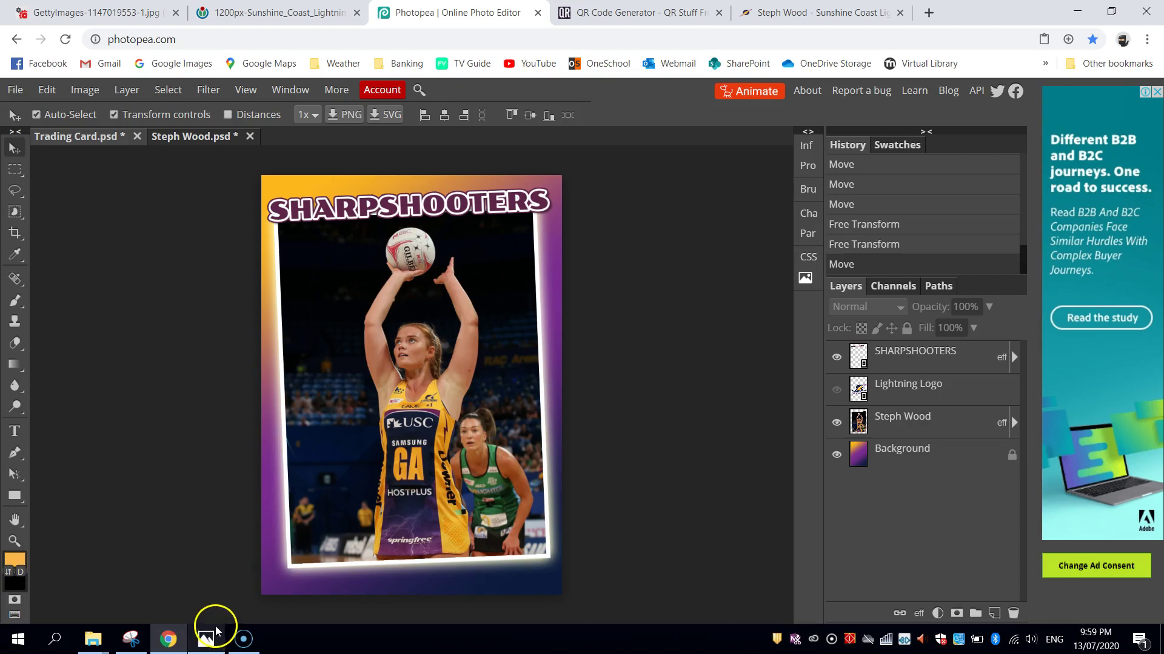